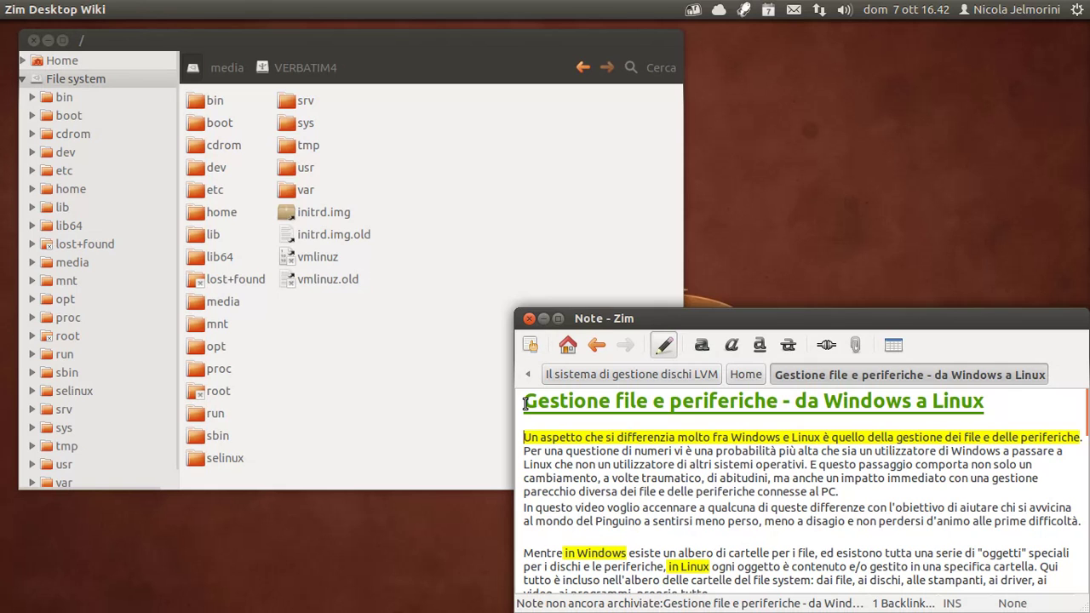
- Read the title and opening paragraph of the note on file and device management, selecting passages to follow along
left_click_drag(524, 404, 991, 403)
left_click(990, 403)
left_click_drag(525, 436, 948, 436)
left_click(710, 444)
left_click_drag(525, 452, 709, 457)
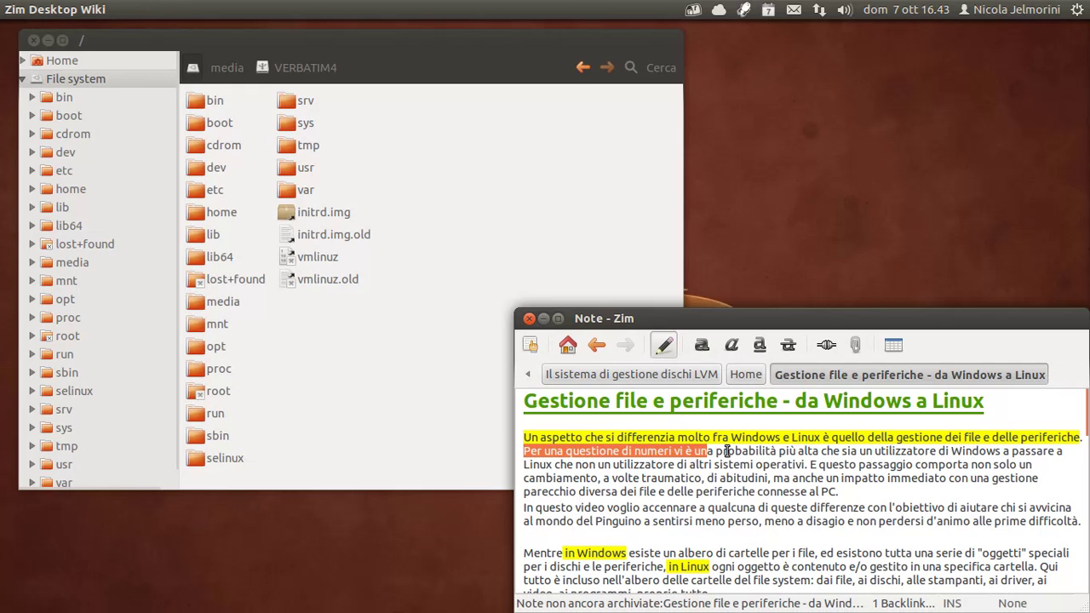
left_click(726, 452)
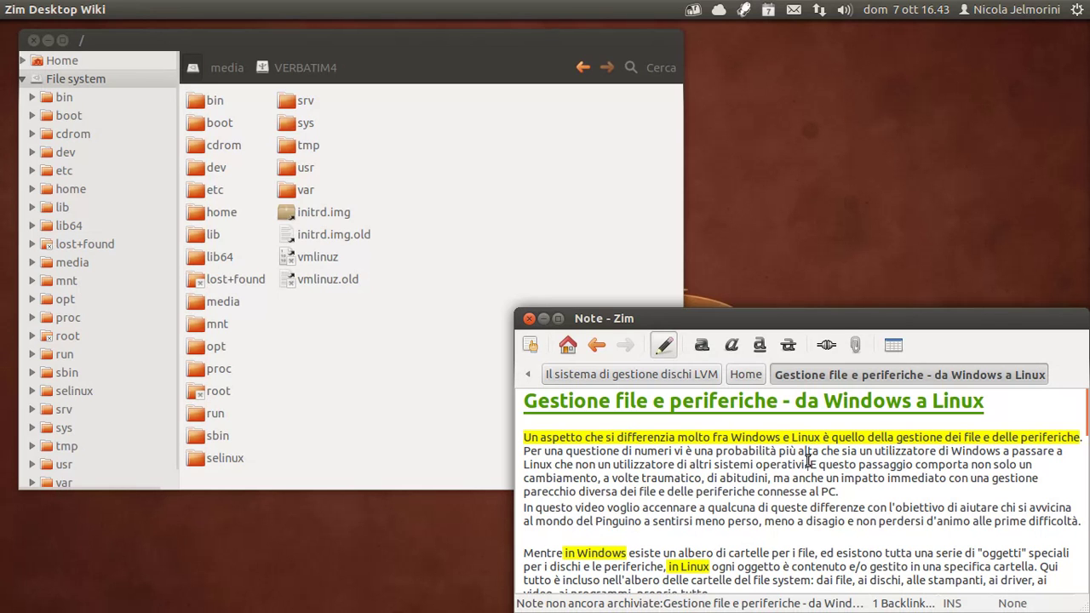
left_click(808, 464)
left_click_drag(813, 466, 486, 435)
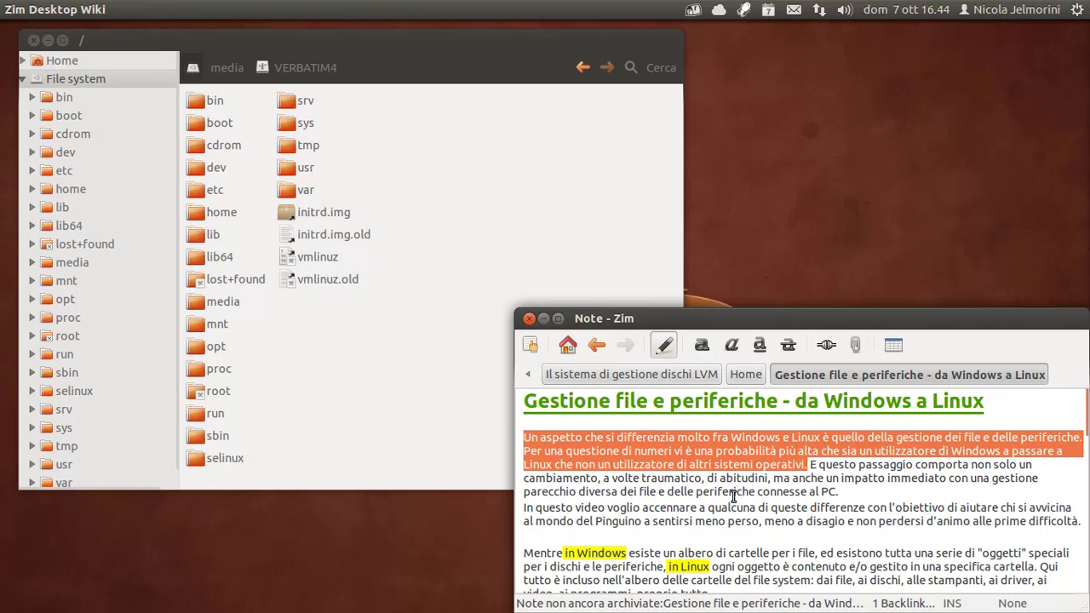
left_click(806, 464)
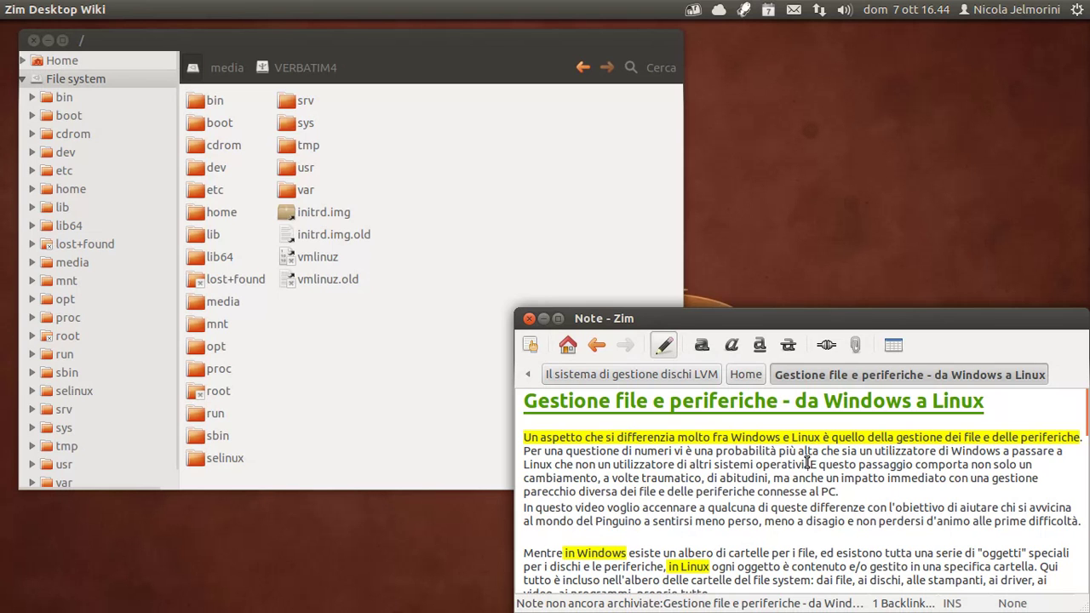
left_click_drag(809, 464, 851, 491)
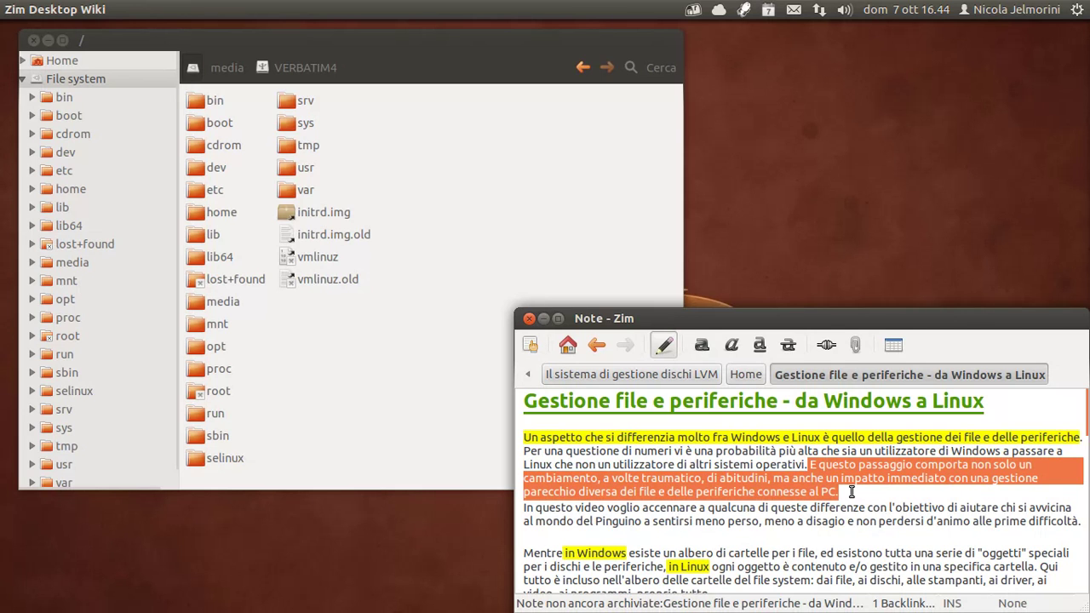
left_click(852, 491)
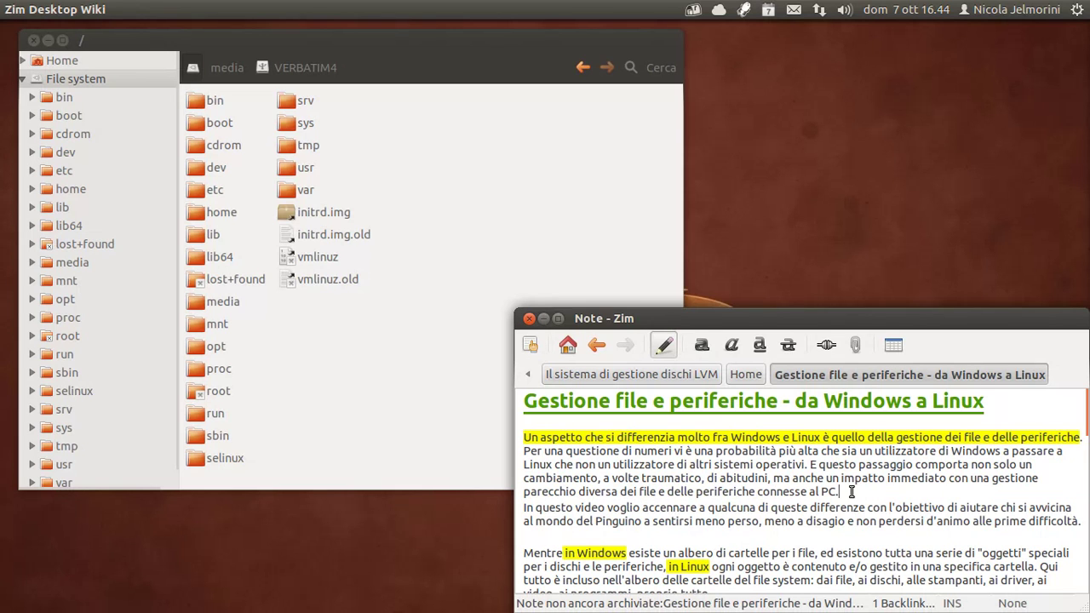
left_click_drag(852, 491, 713, 493)
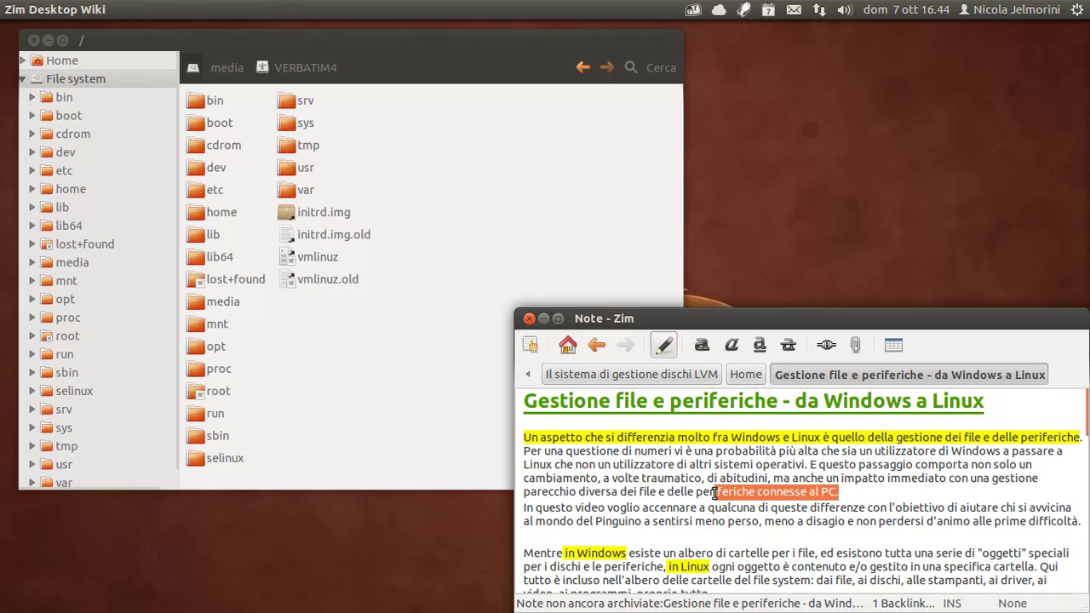
left_click(888, 503)
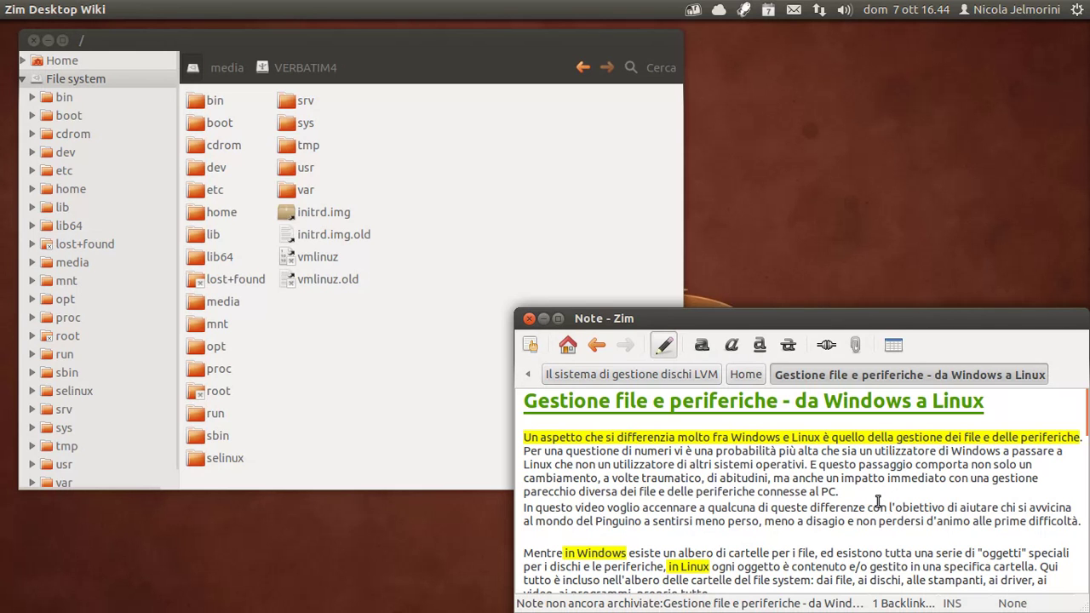
left_click_drag(867, 492, 498, 433)
left_click(647, 468)
- Open the linked image Windows_risorse_del_computer.png from the note and make it fully visible by moving its window and rolling up the note
scroll(756, 451, "down", 2)
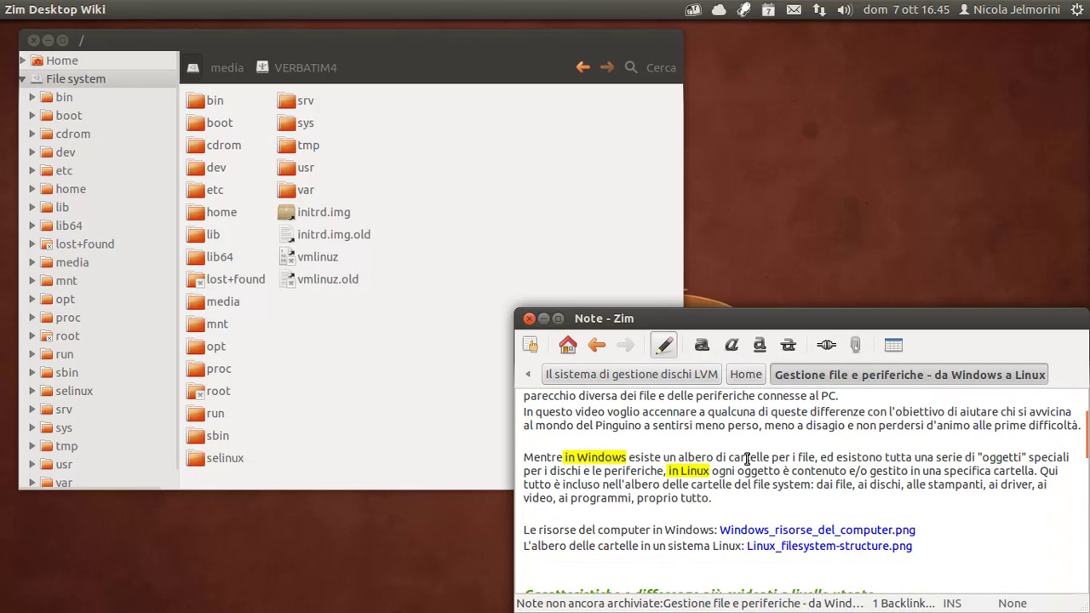
scroll(747, 459, "down", 1)
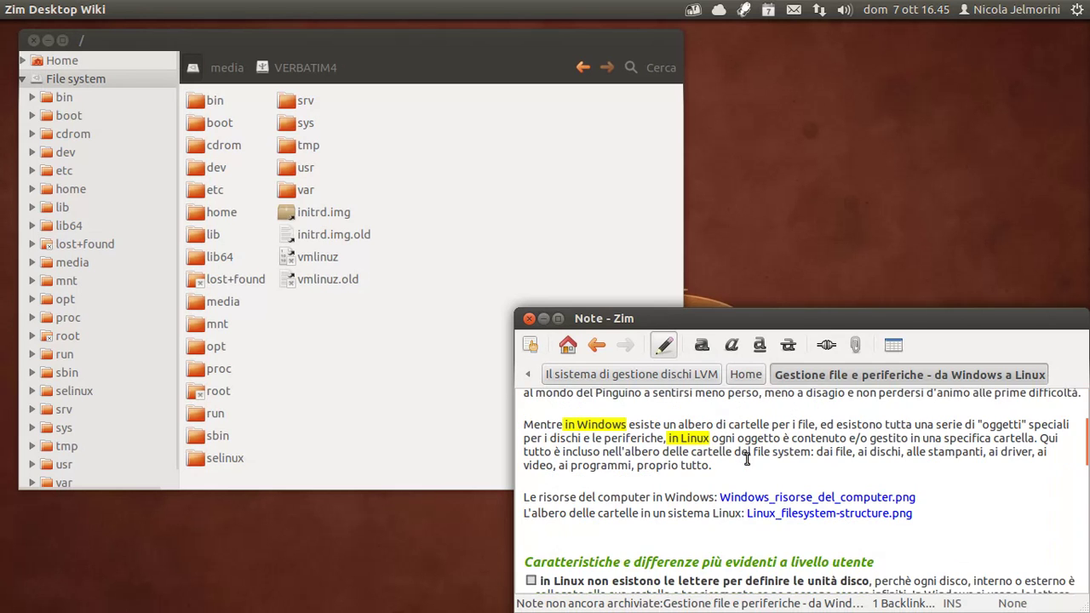
left_click(784, 499)
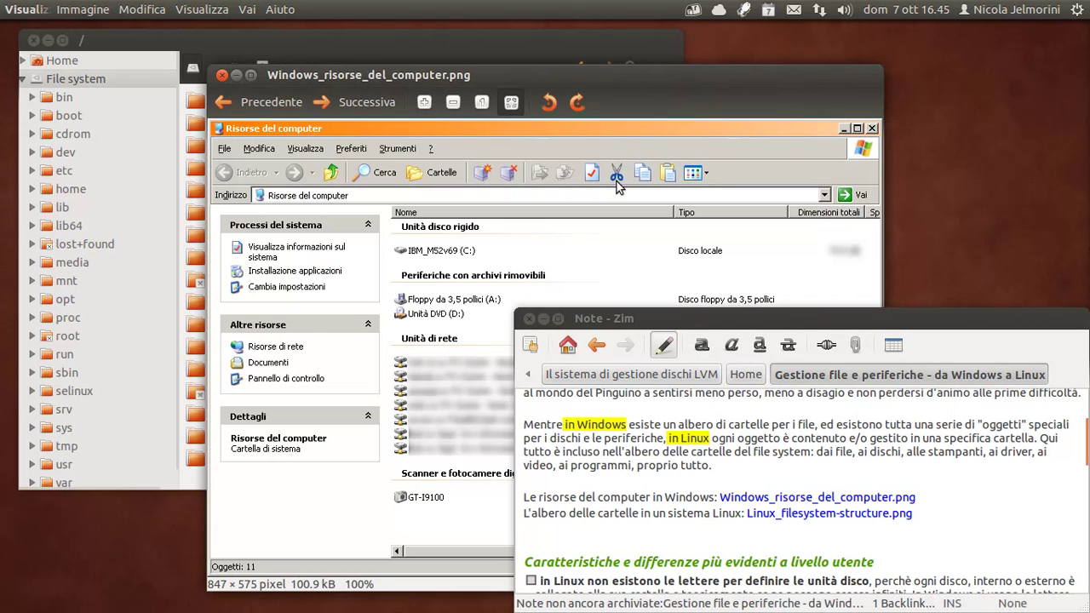
left_click_drag(607, 74, 399, 32)
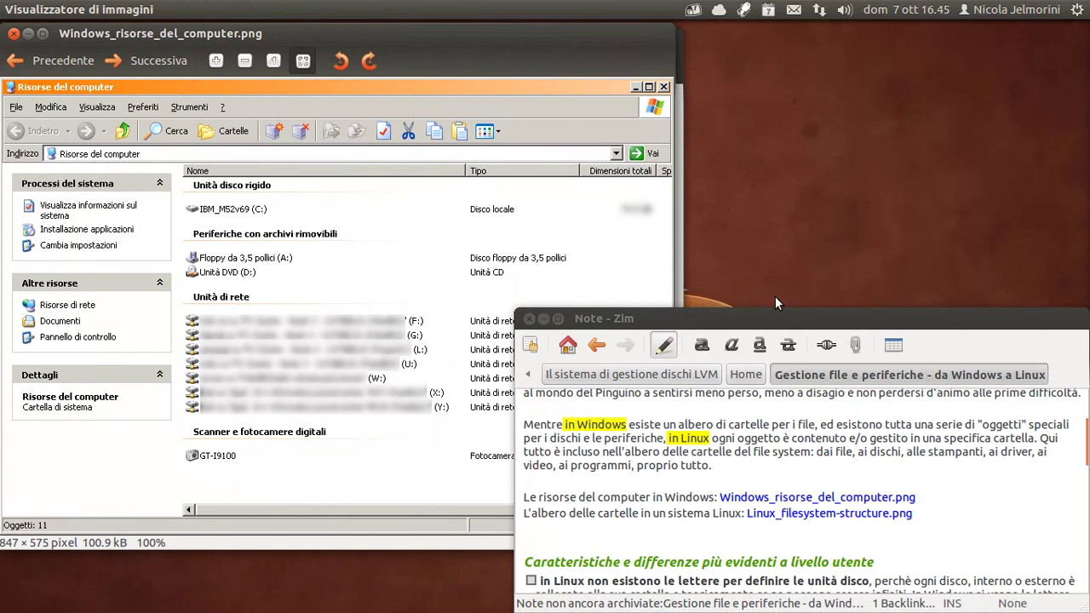
double_click(789, 321)
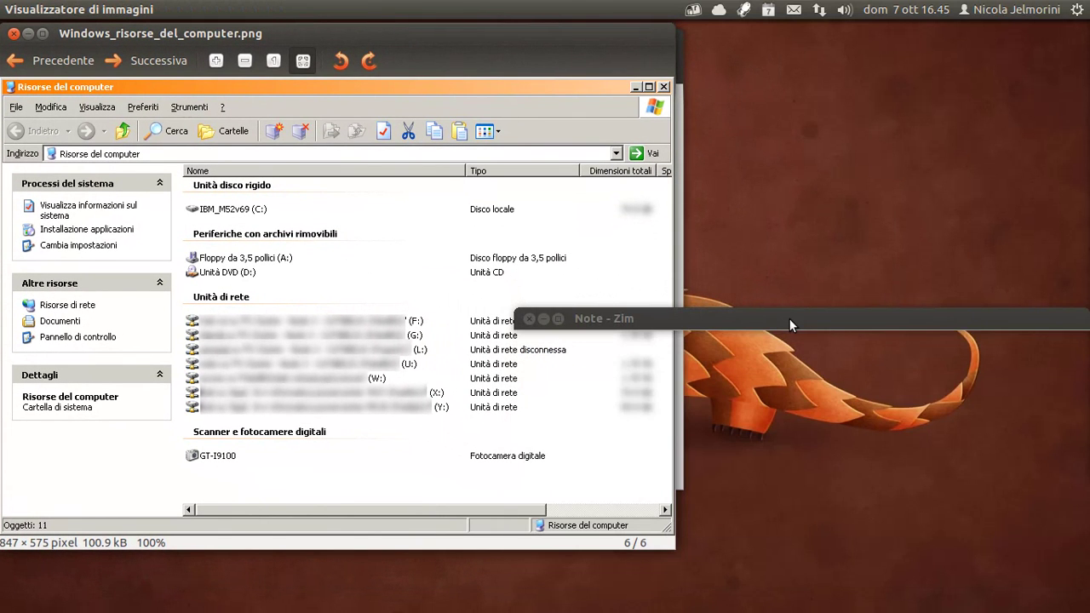
left_click_drag(378, 26, 387, 52)
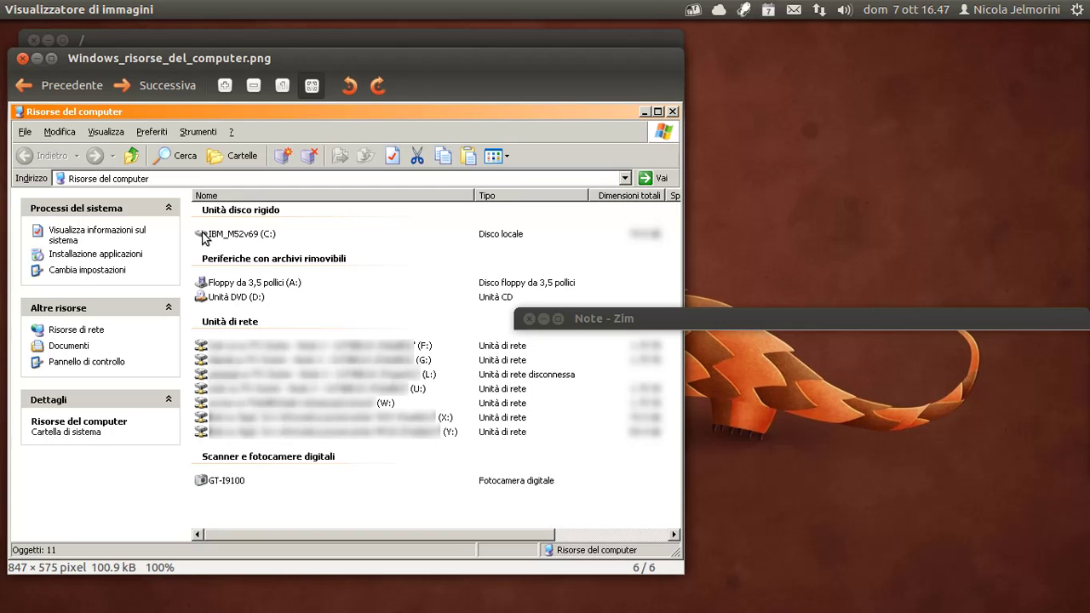
- Close the Windows resources image and return to the note to read the passage on how Linux places every object in a folder
left_click(23, 59)
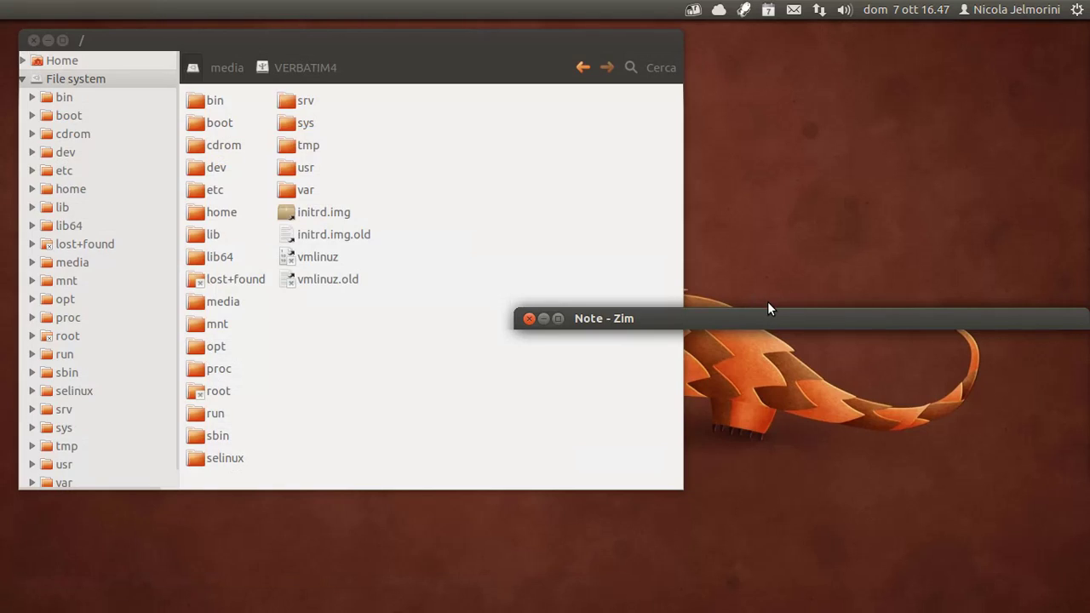
double_click(771, 317)
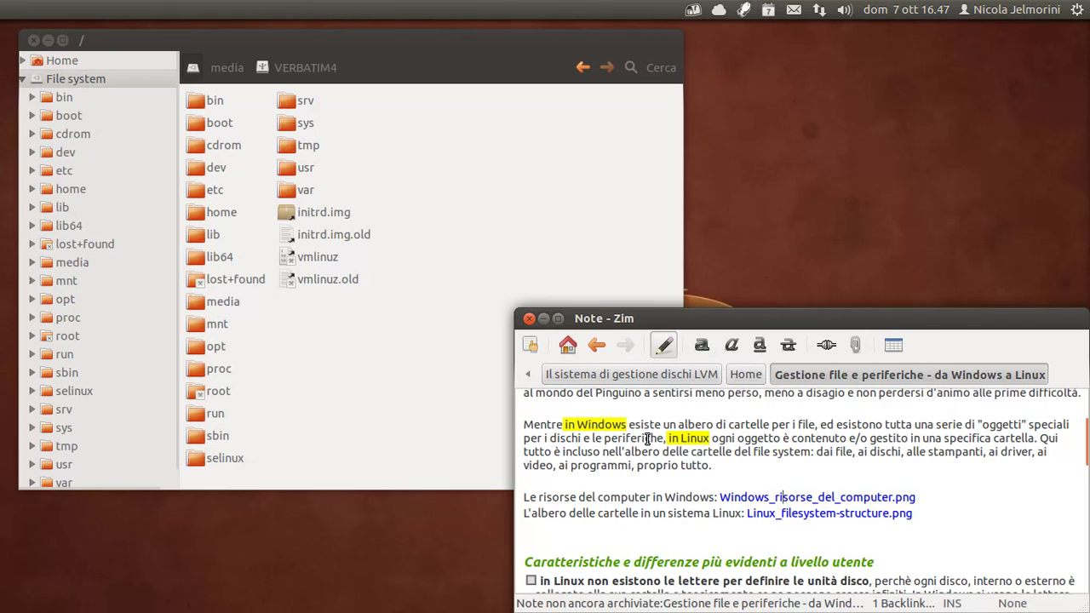
left_click_drag(610, 438, 854, 439)
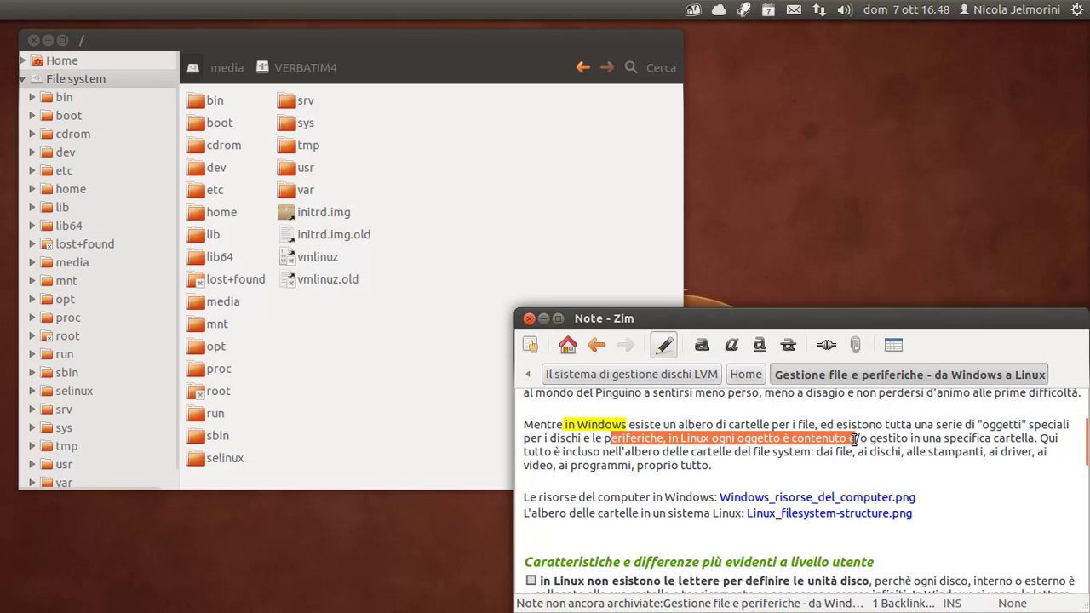
left_click_drag(853, 440, 853, 439)
left_click(854, 439)
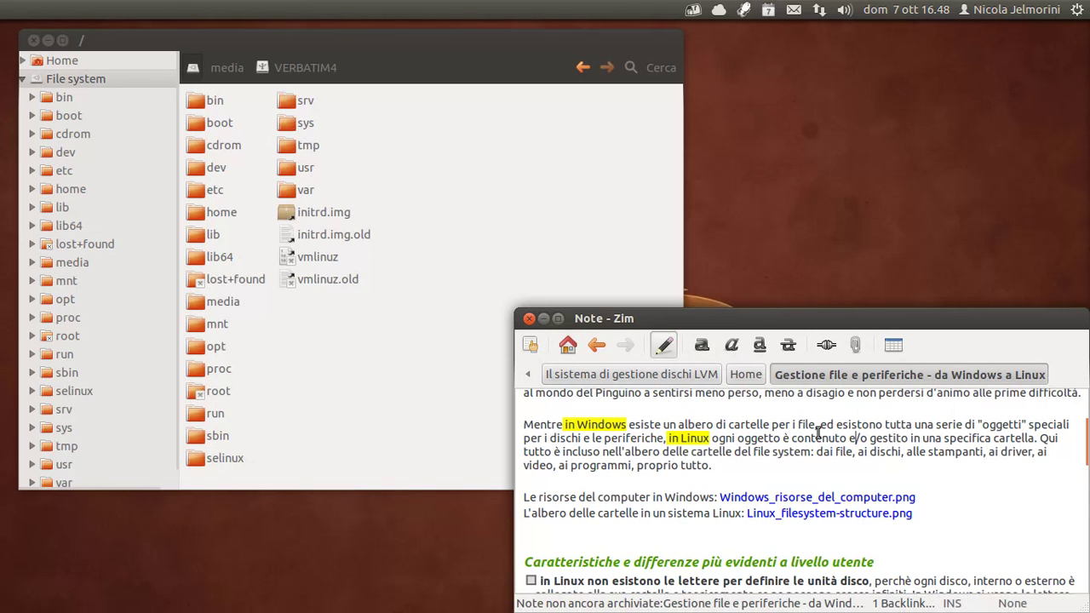
left_click_drag(711, 437, 815, 438)
left_click(908, 436)
- Open the linked image Linux_filesystem-structure.png and enlarge its window so the whole folder diagram is readable, with the note rolled up
left_click(878, 514)
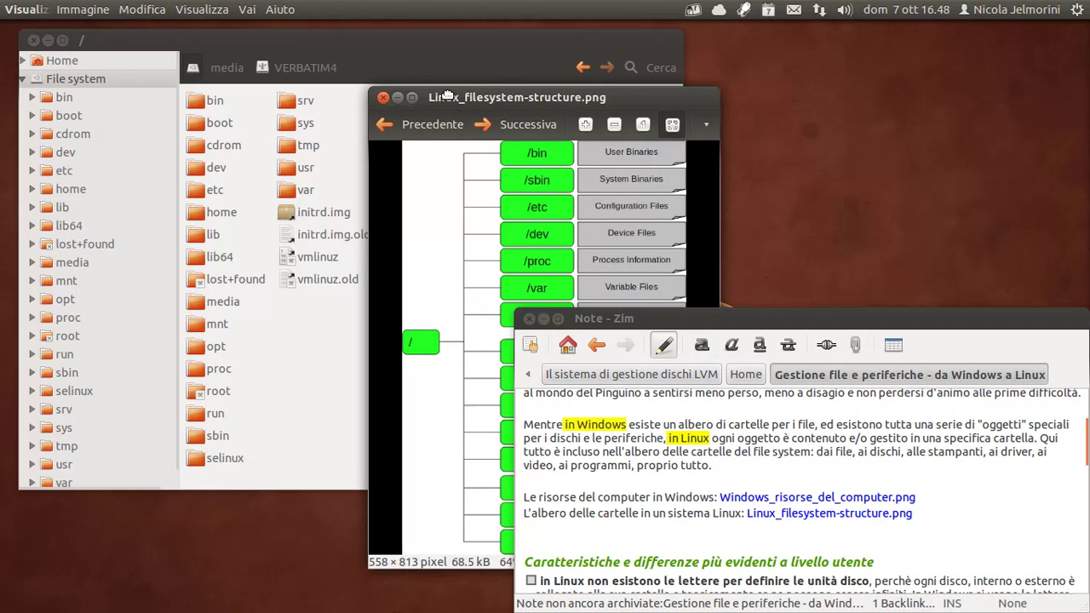
left_click_drag(449, 96, 208, 78)
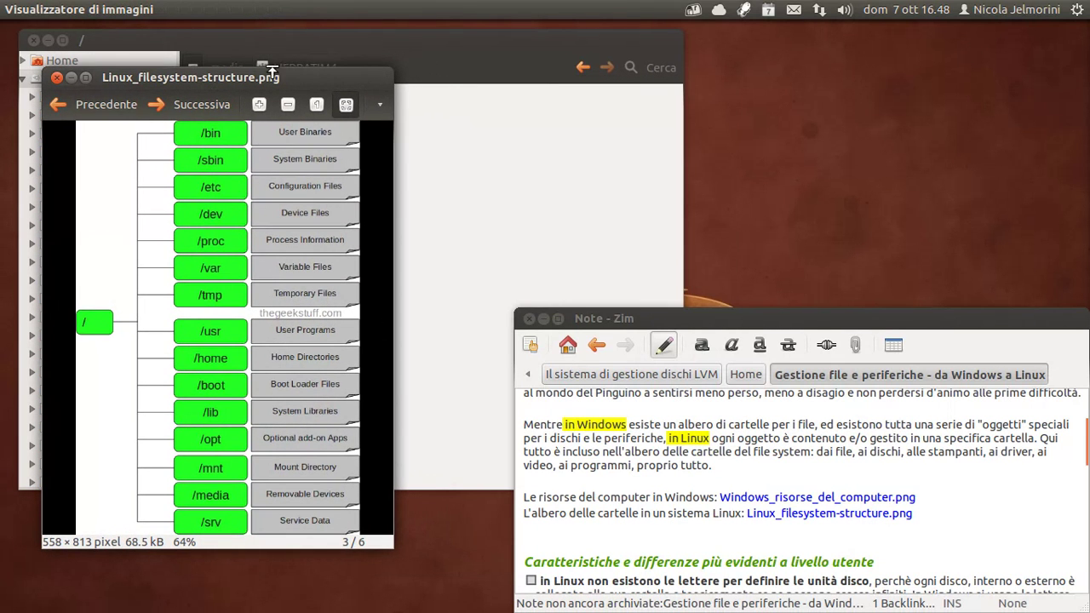
left_click_drag(127, 68, 107, 42)
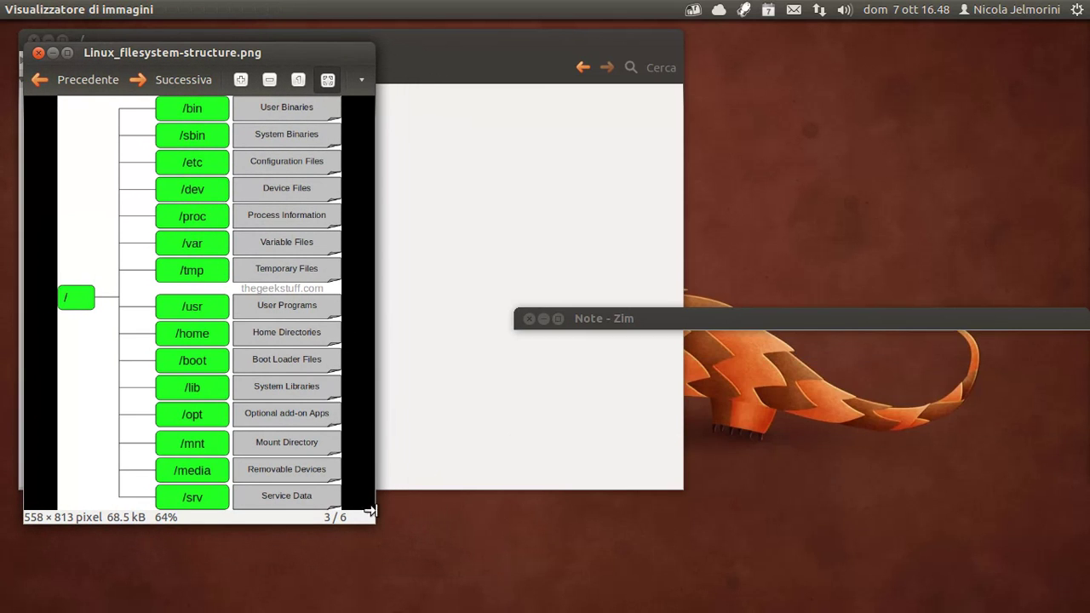
left_click_drag(372, 520, 536, 534)
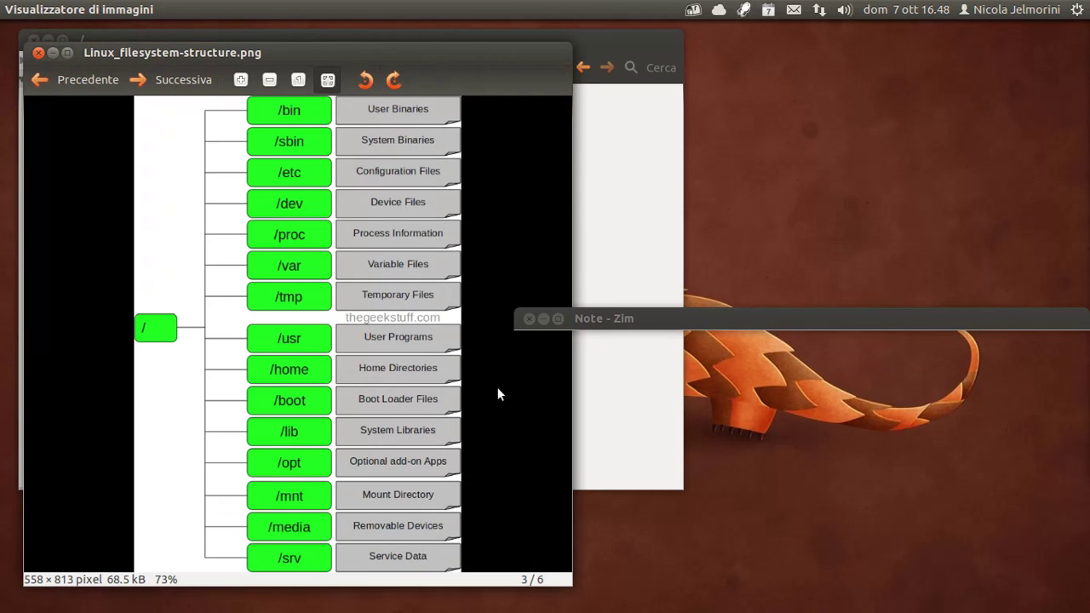
left_click_drag(384, 47, 374, 35)
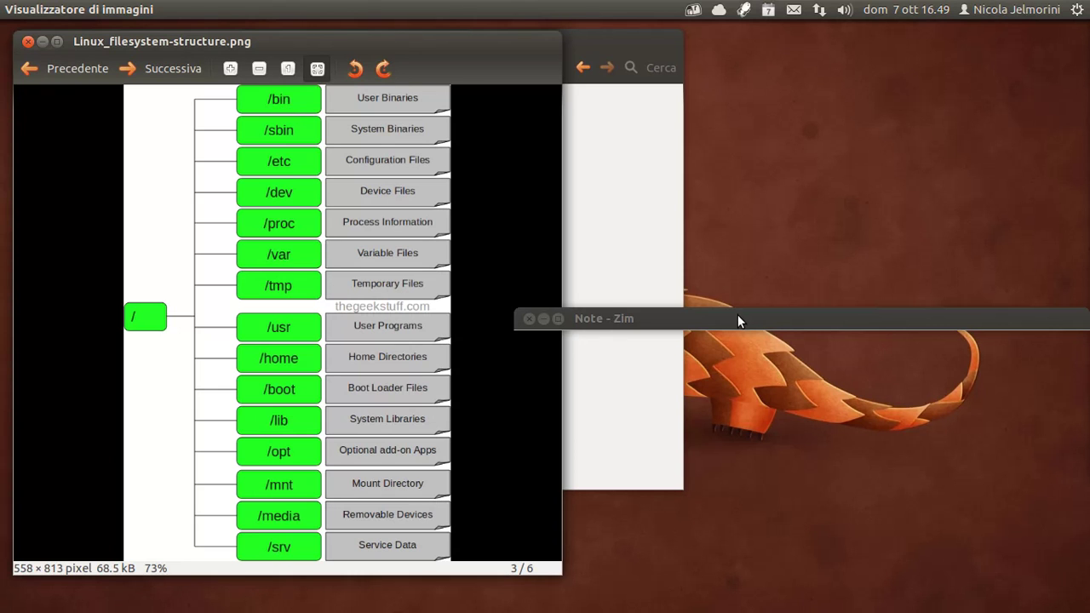
- Place the Linux folder diagram beside the file manager window, keeping the note rolled up, to compare both folder trees
double_click(673, 320)
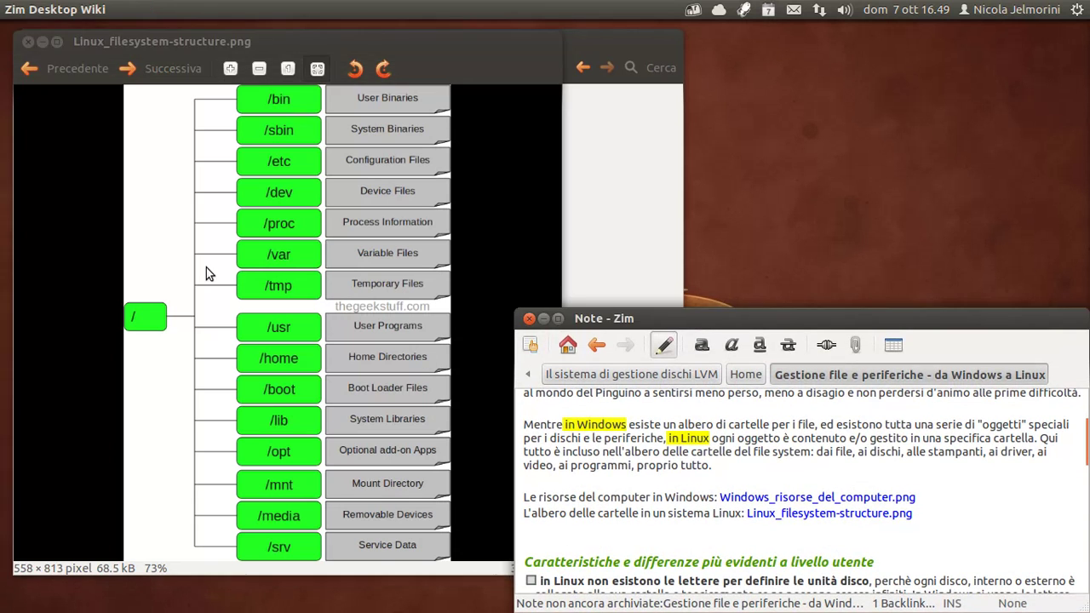
double_click(708, 320)
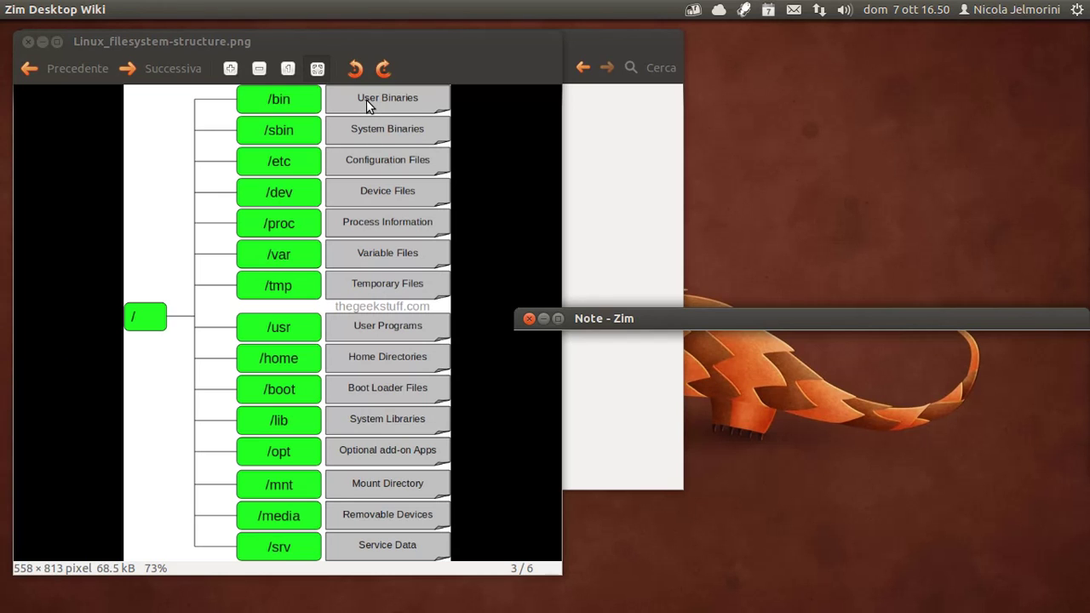
left_click_drag(372, 42, 880, 35)
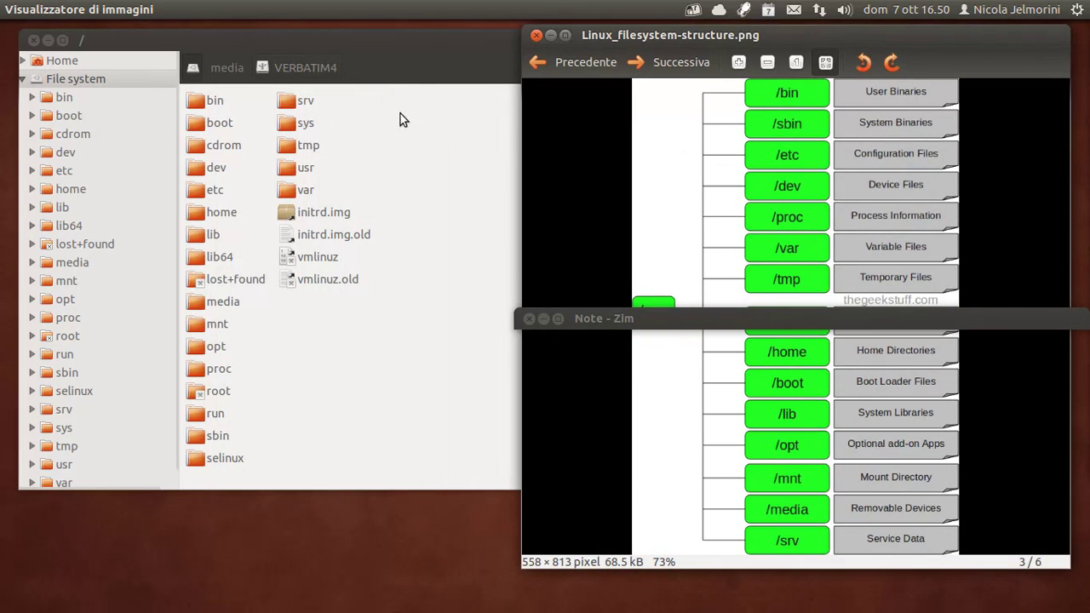
left_click(436, 35)
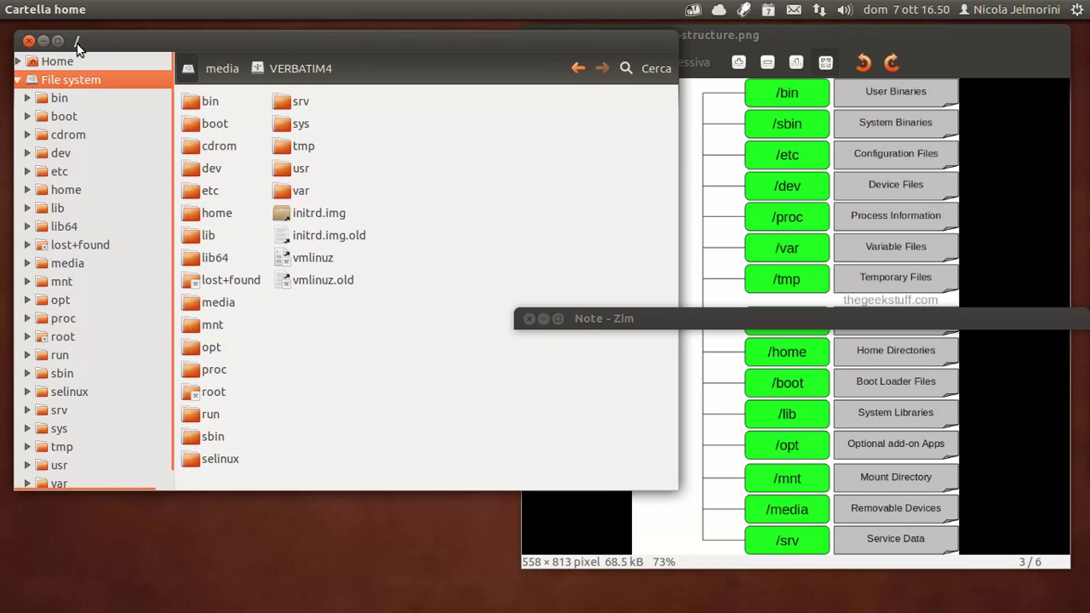
left_click(722, 39)
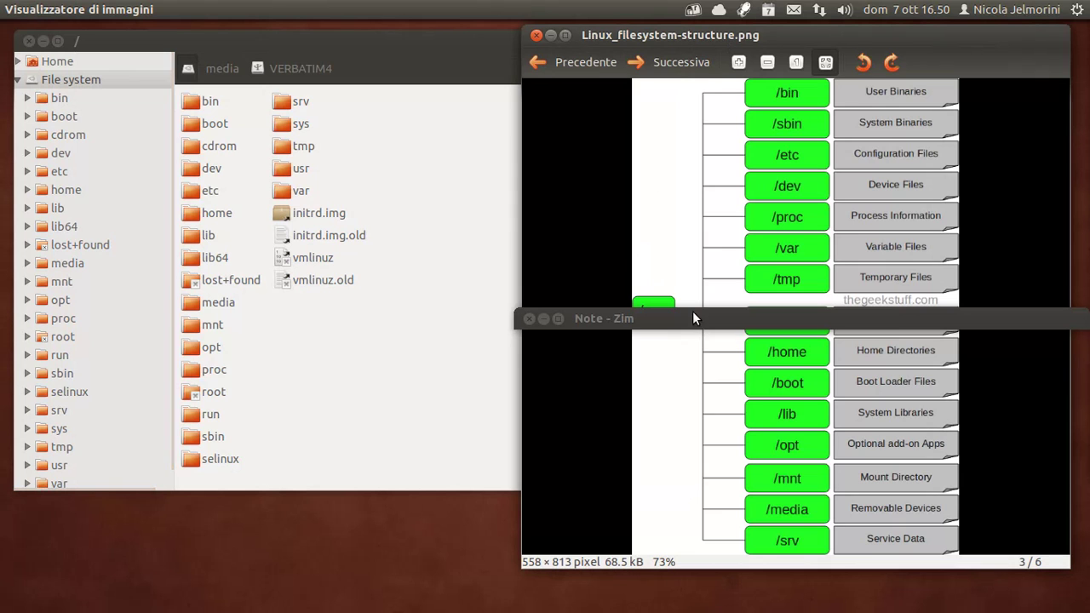
left_click_drag(723, 38, 719, 89)
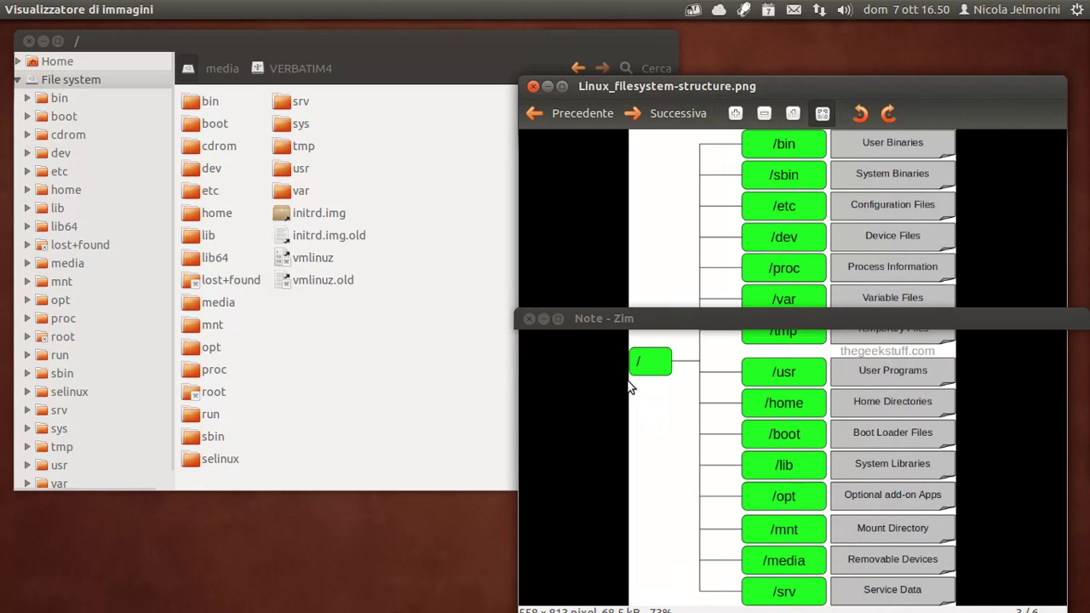
- Show the contents of the bin folder in the file manager and look through its program files
mouse_move(93, 15)
left_click(91, 34)
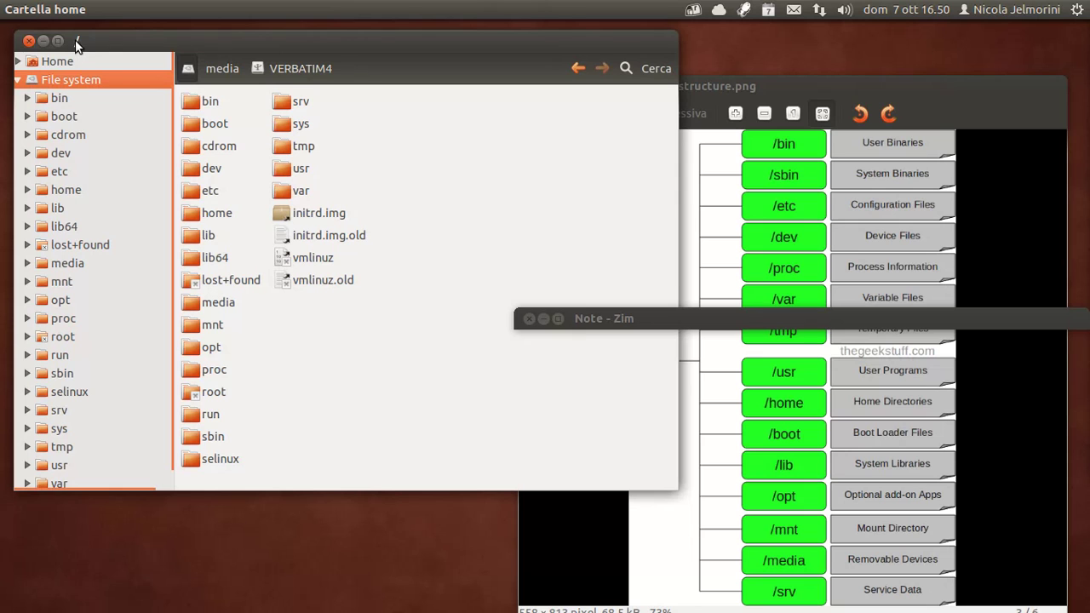
left_click(53, 100)
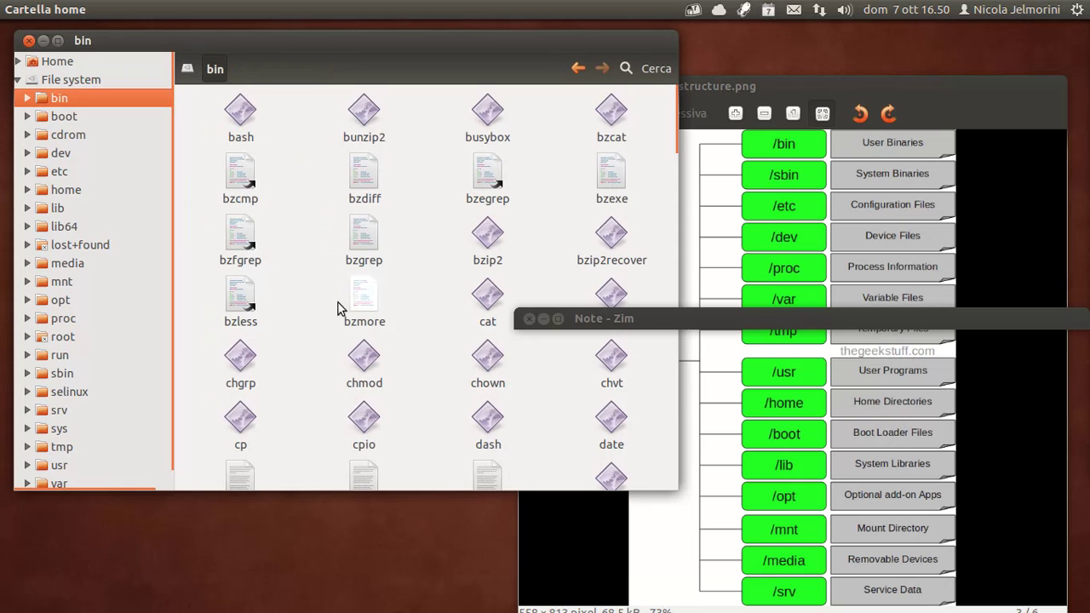
scroll(313, 320, "down", 1)
scroll(313, 321, "down", 2)
scroll(314, 321, "up", 3)
scroll(299, 231, "down", 10)
scroll(315, 277, "up", 10)
- Reposition the folder diagram in full view and show the contents of the etc and dev folders for comparison
left_click(803, 79)
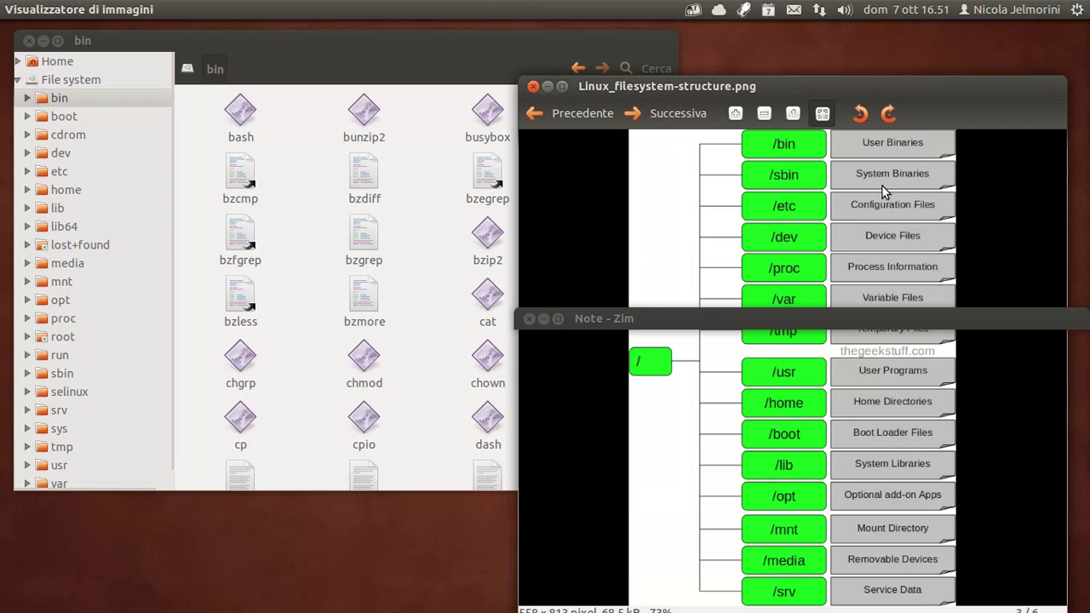
left_click_drag(828, 83, 842, 46)
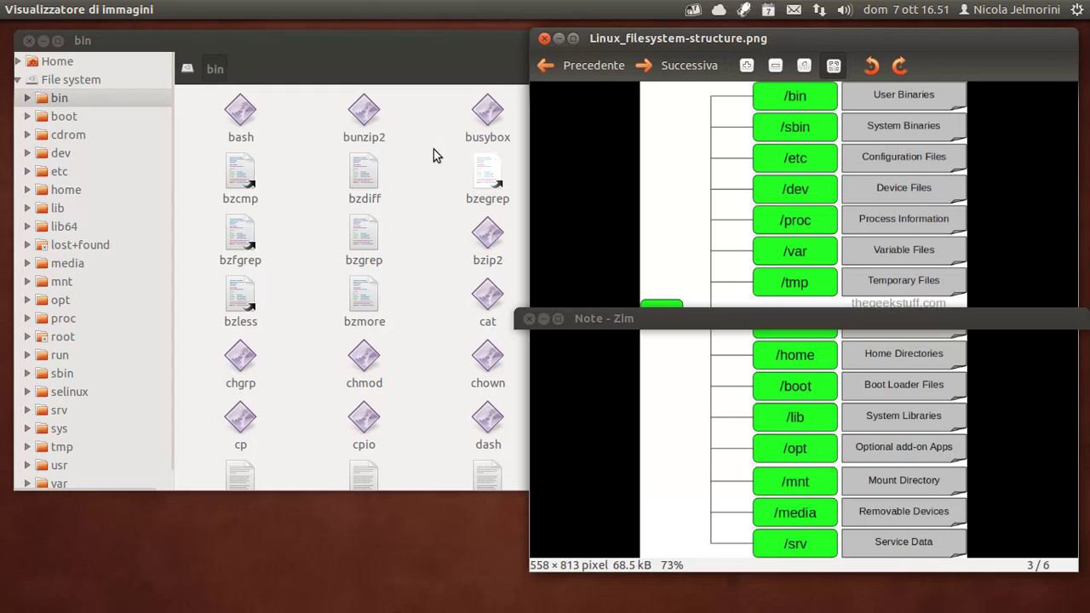
left_click(64, 171)
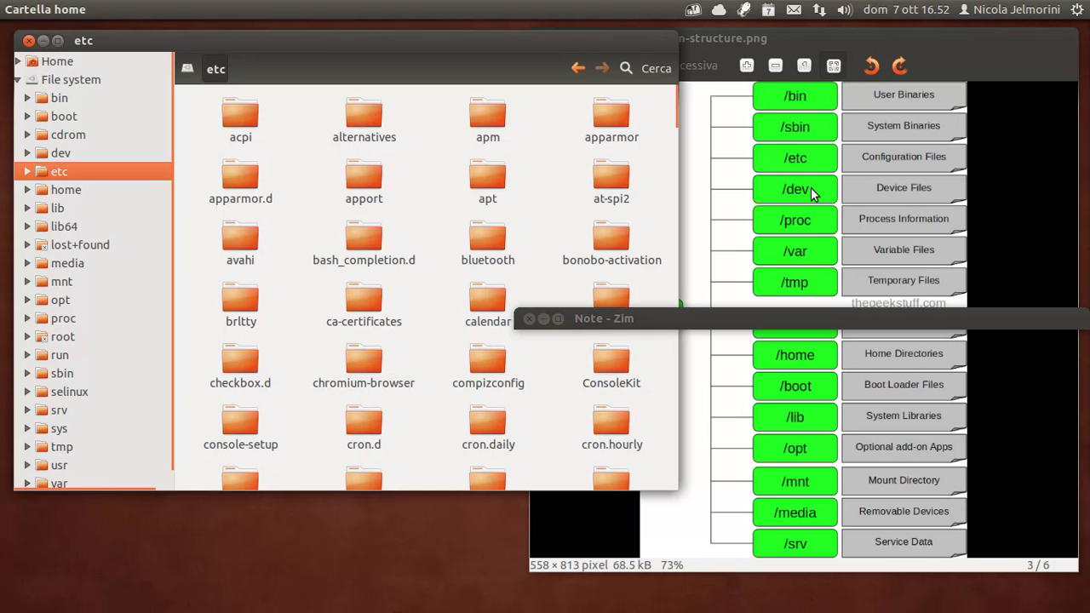
left_click(46, 154)
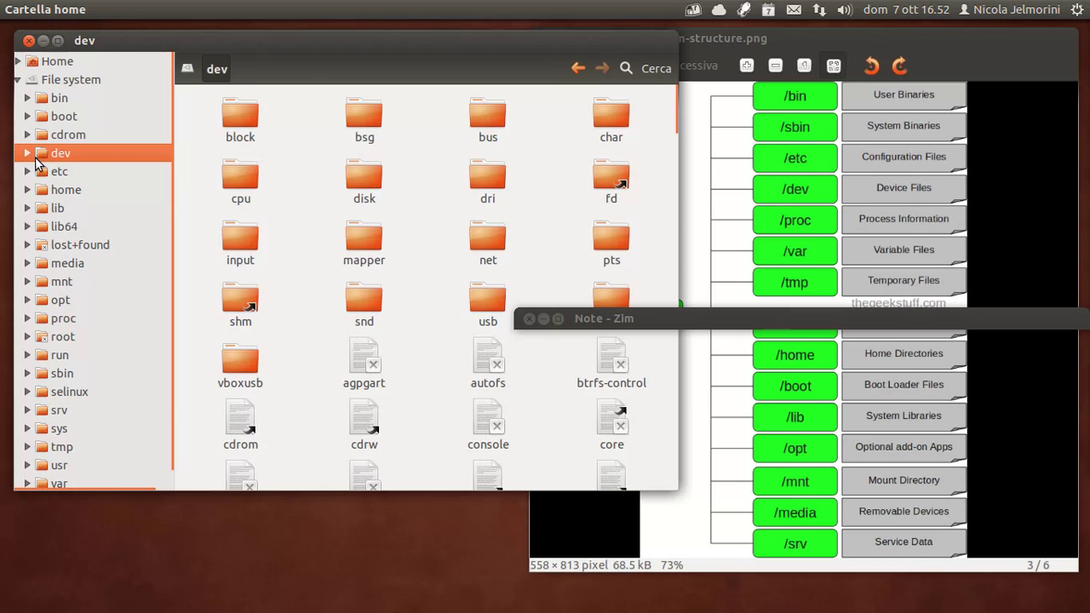
- Expand the dev folder in the file manager tree and show the contents of its cpu and disk subfolders
left_click(28, 154)
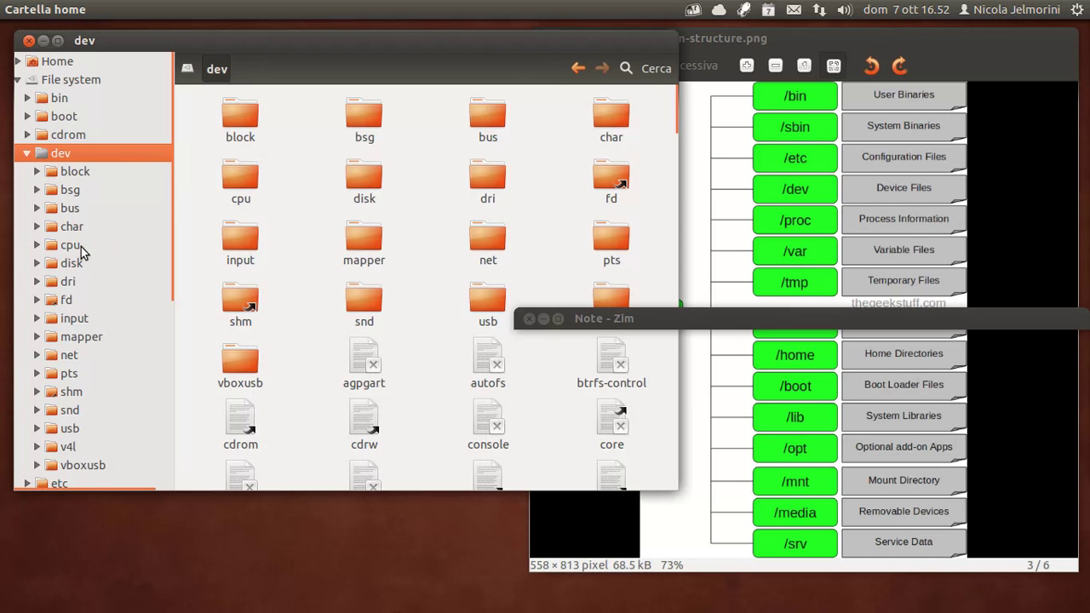
left_click(70, 246)
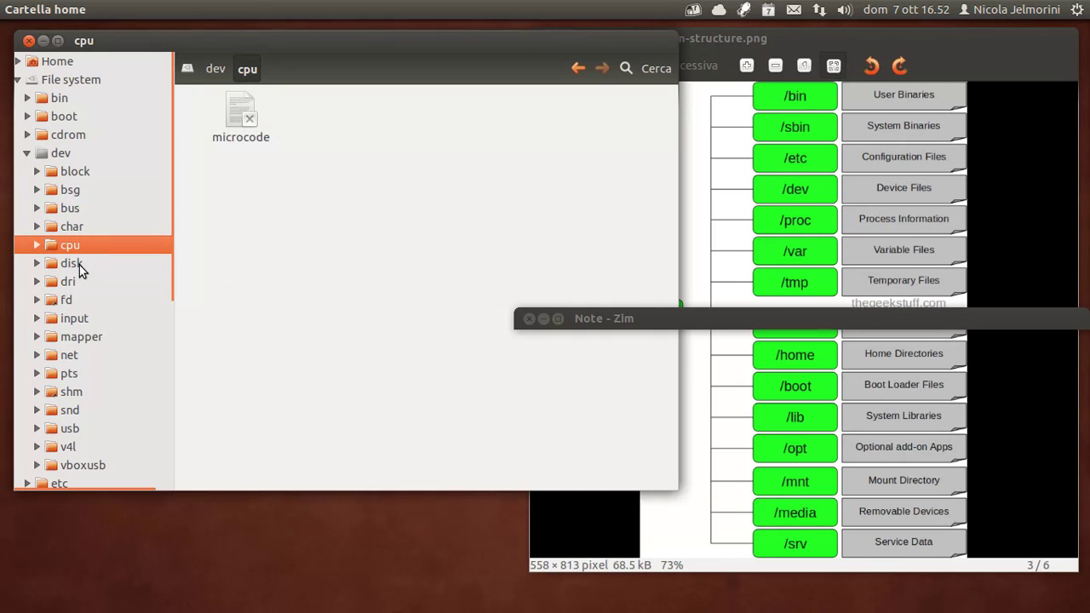
left_click(79, 265)
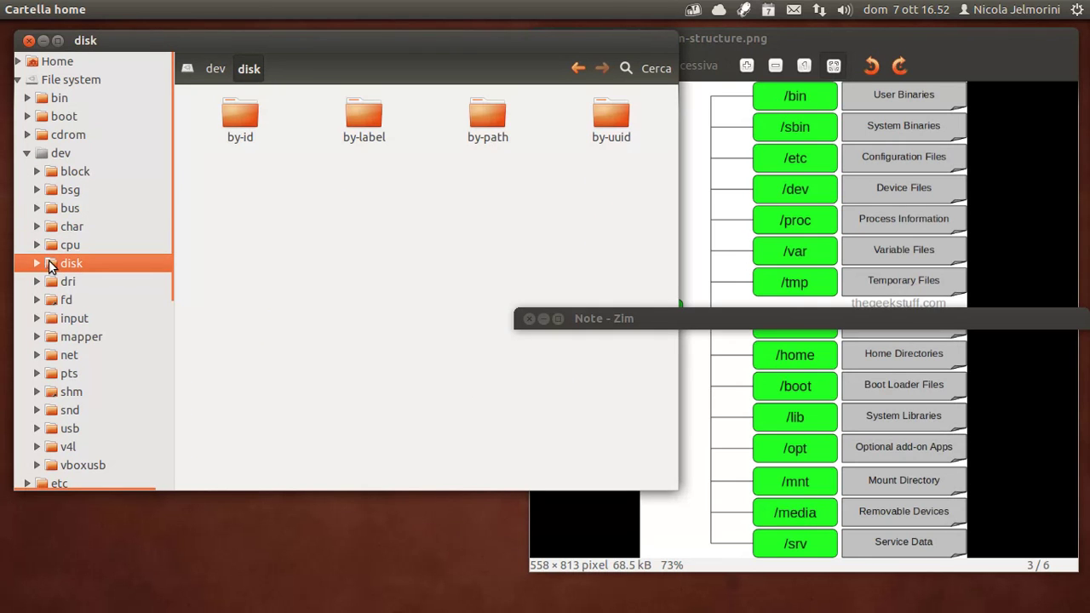
- Expand the disk folder and look through its by-id, by-label and by-path subfolders, ending on by-label
left_click(38, 264)
left_click(80, 281)
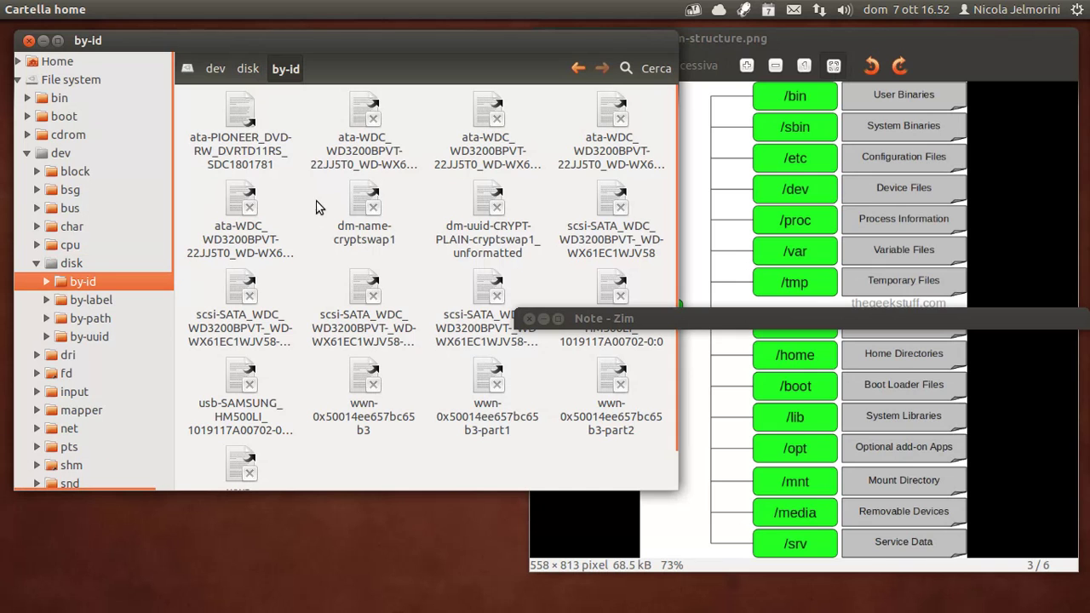
left_click(132, 300)
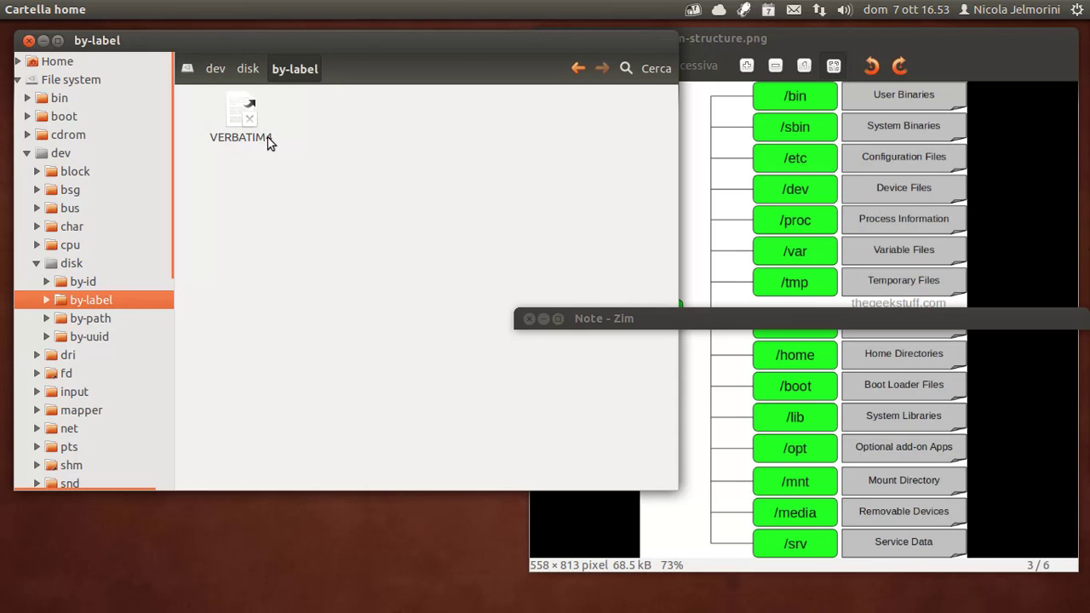
left_click(101, 322)
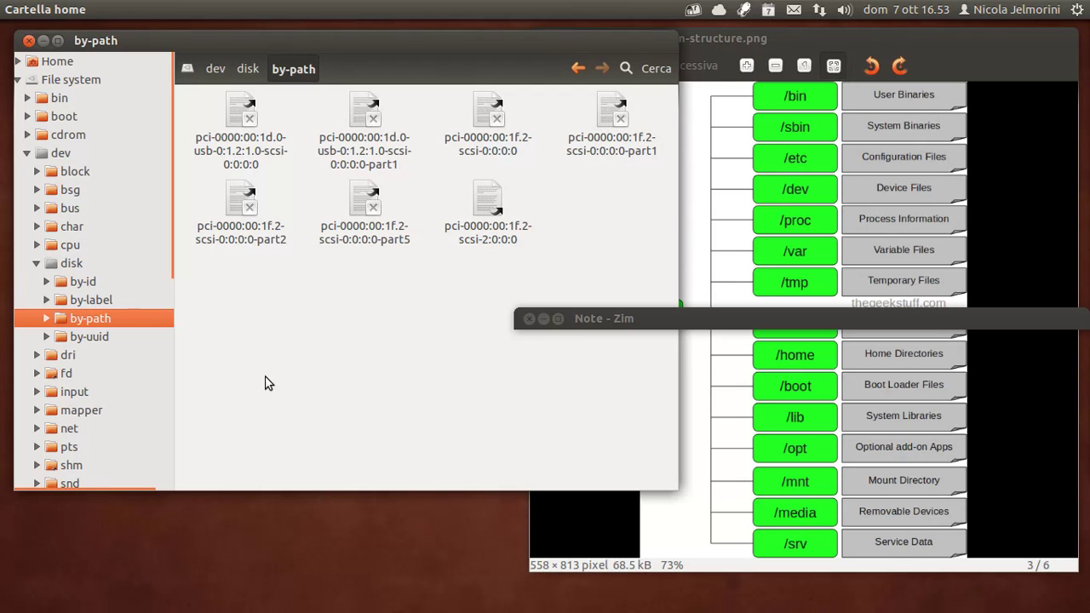
left_click(95, 302)
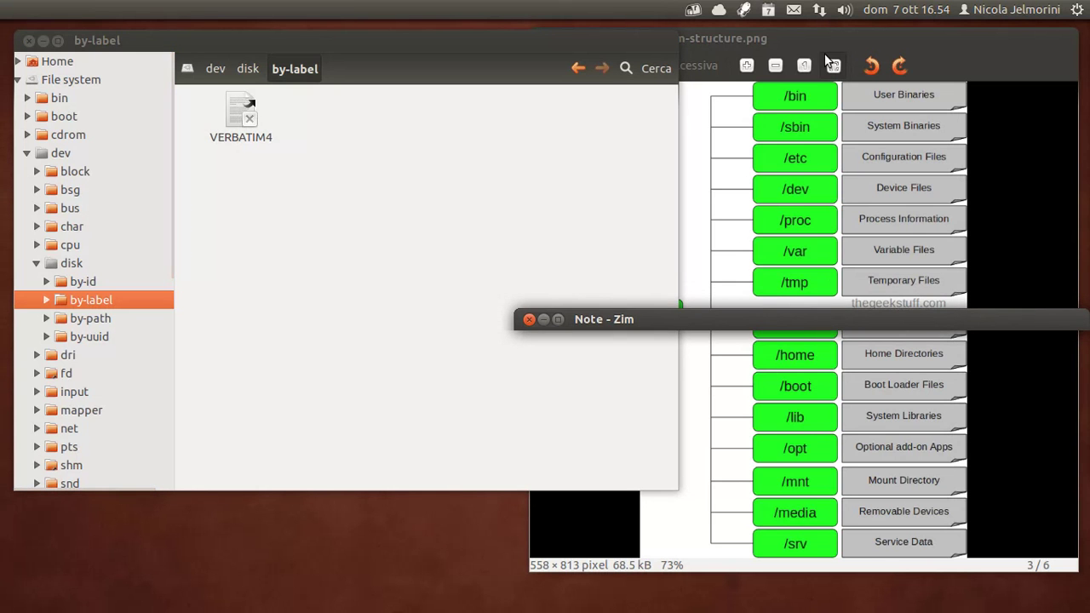
- Shift the folder diagram slightly aside and go back up to the dev folder and the root of File system
mouse_move(859, 38)
left_mouse_down()
mouse_move(507, 73)
mouse_move(339, 69)
mouse_move(350, 40)
mouse_move(407, 38)
mouse_move(885, 61)
mouse_move(871, 34)
left_mouse_up()
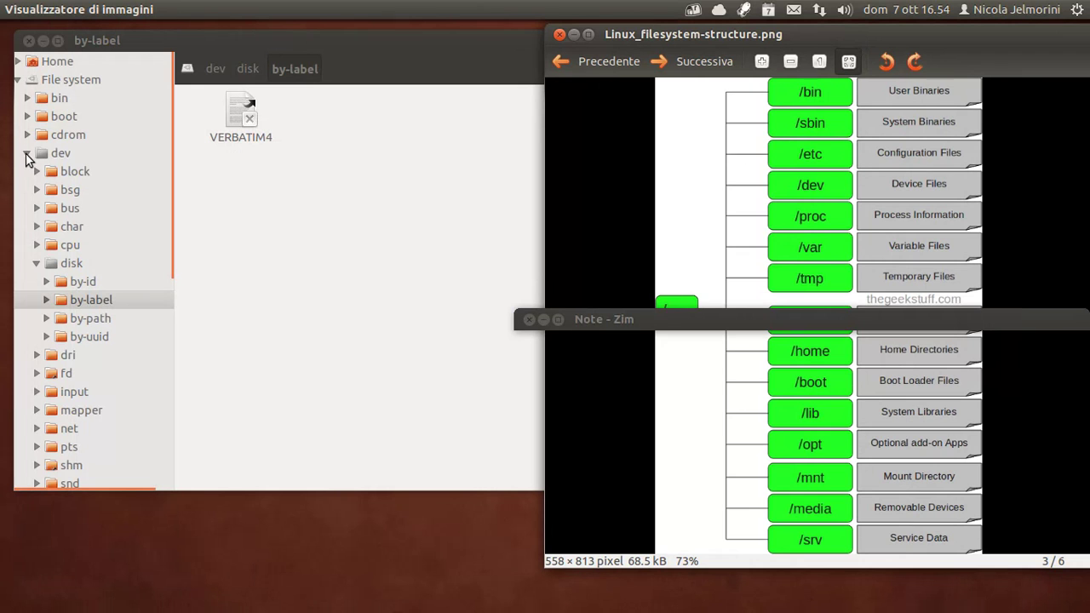
left_click(60, 160)
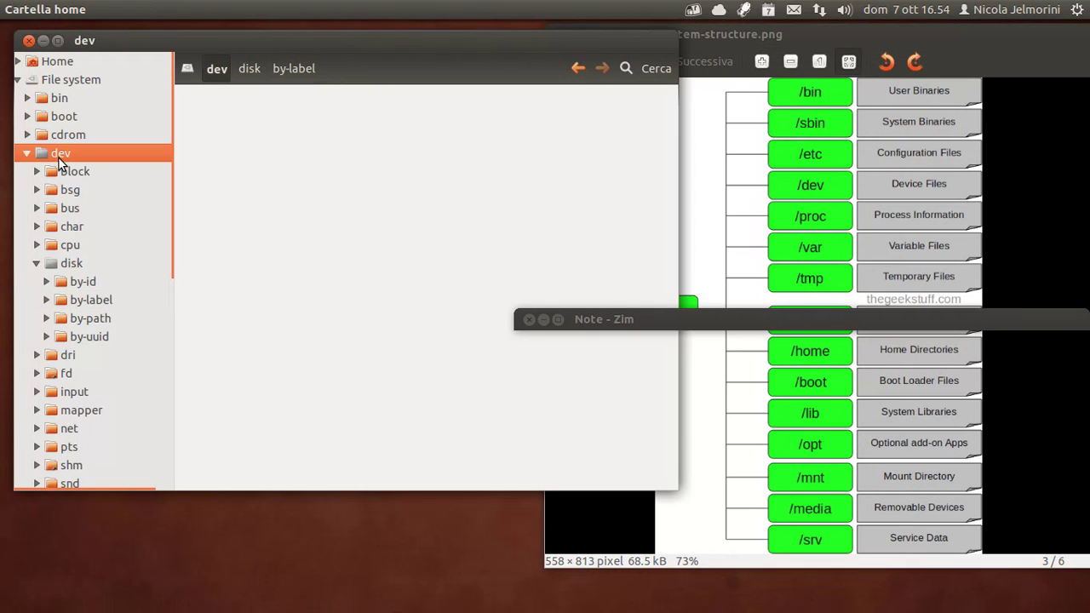
left_click(365, 181)
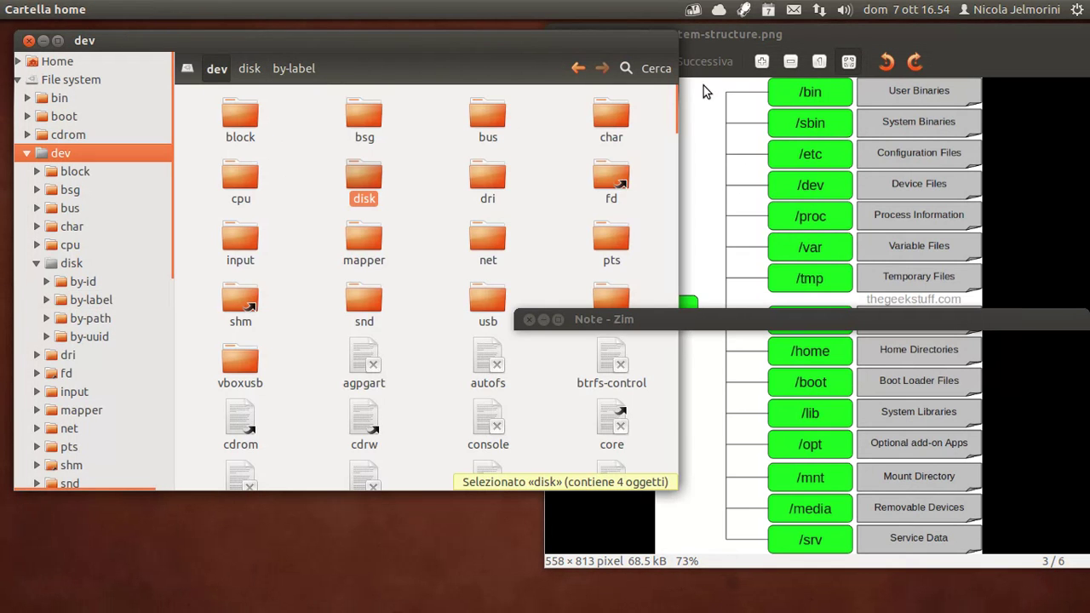
left_click(412, 202)
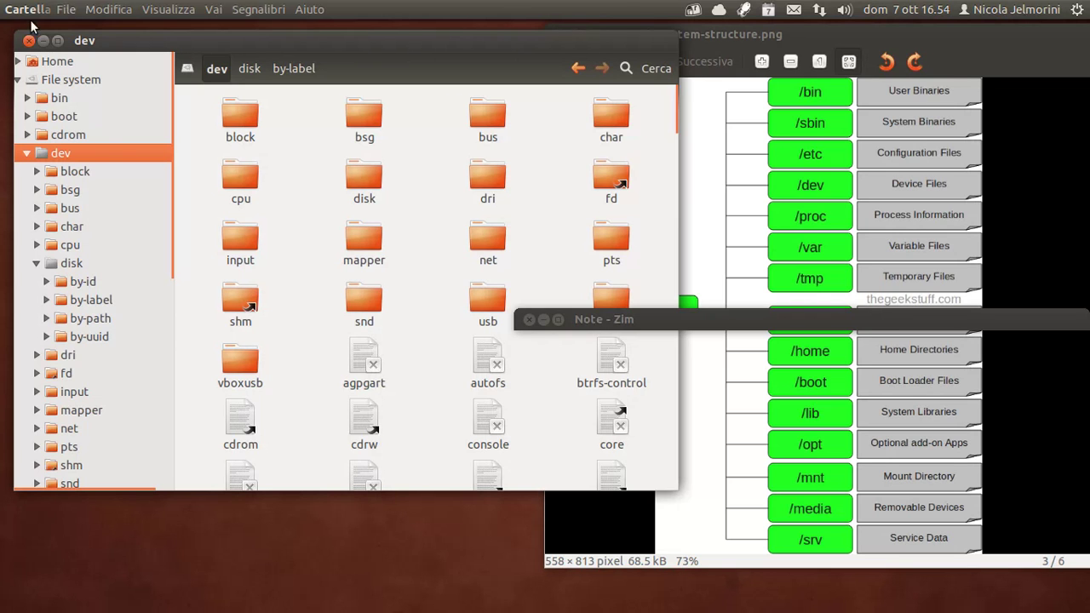
left_click(48, 80)
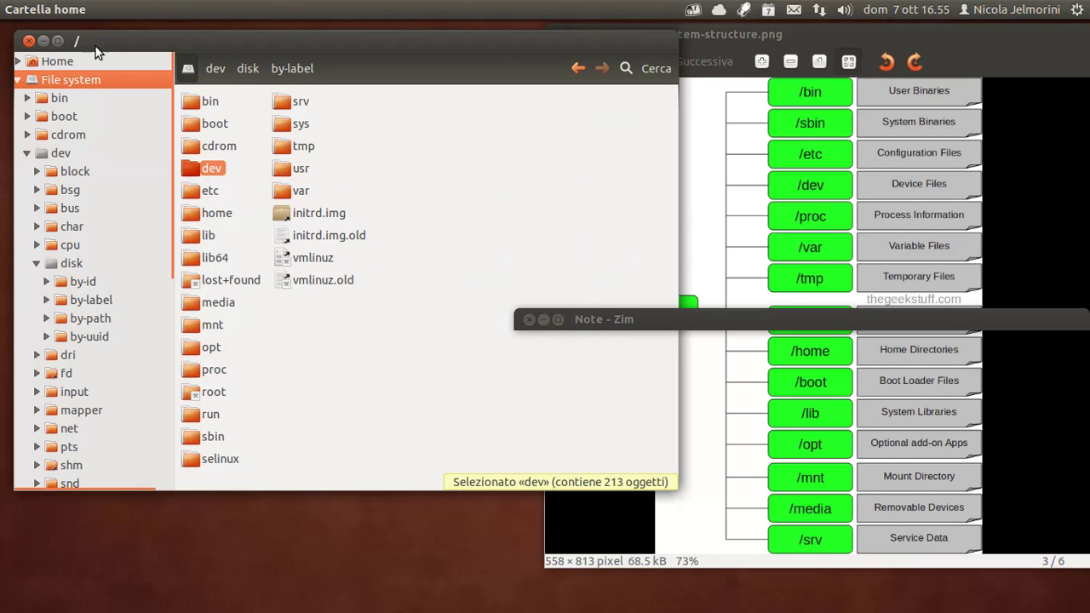
- View the whole folder diagram, return it beside the file manager, and show and expand the home folder
left_click_drag(756, 28, 176, 33)
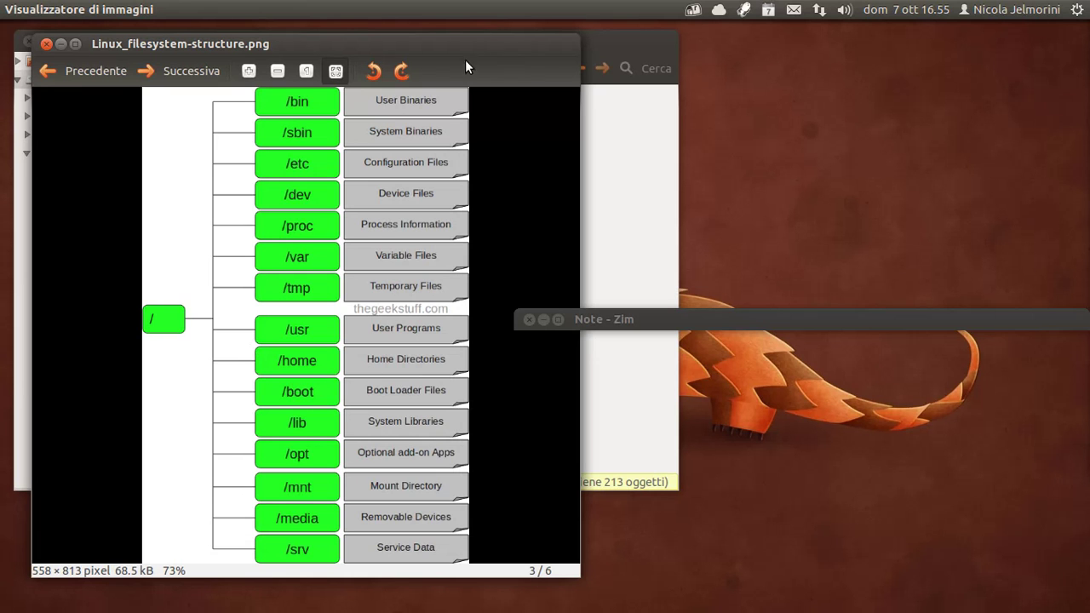
left_click_drag(465, 67, 960, 46)
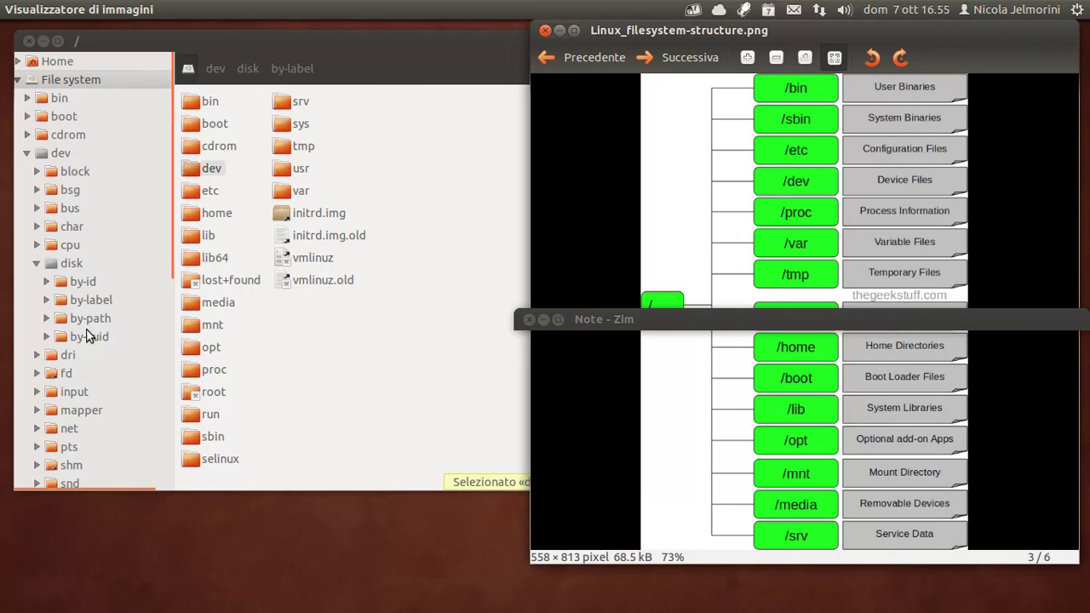
scroll(95, 253, "down", 4)
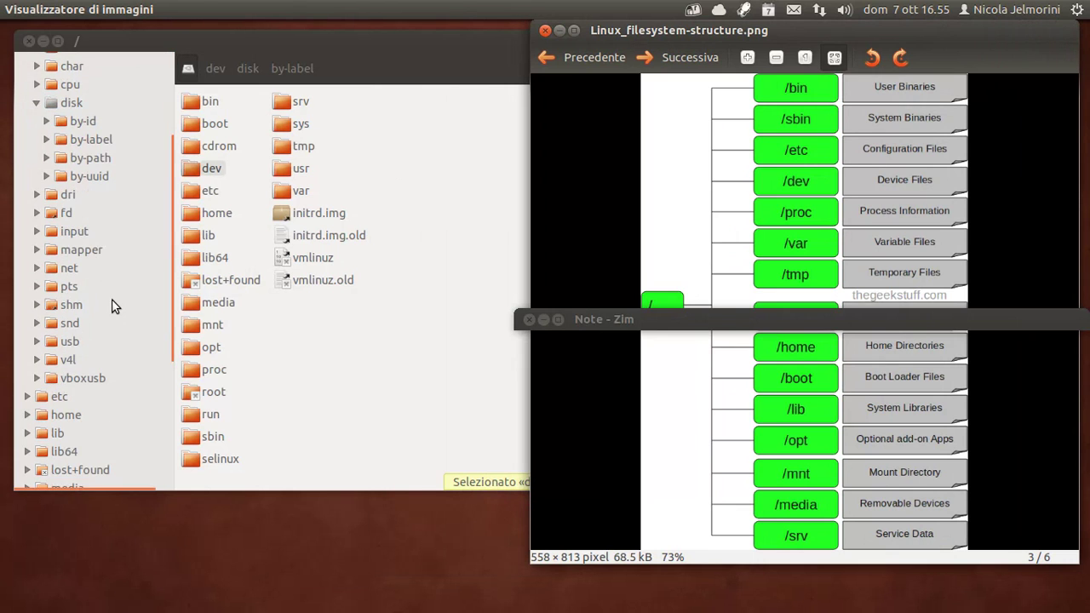
scroll(115, 307, "down", 6)
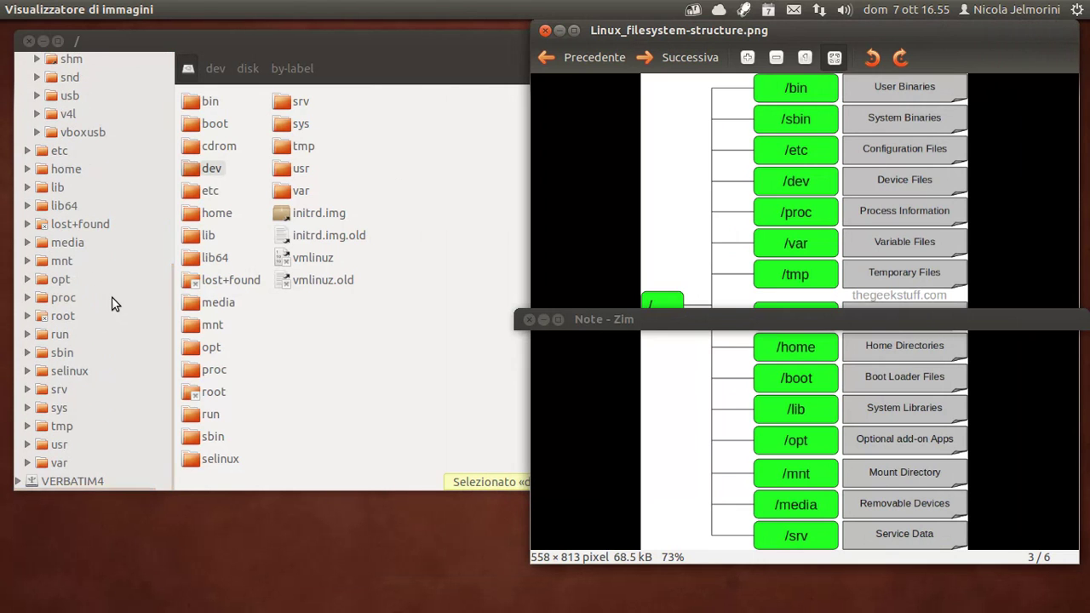
scroll(115, 304, "up", 3)
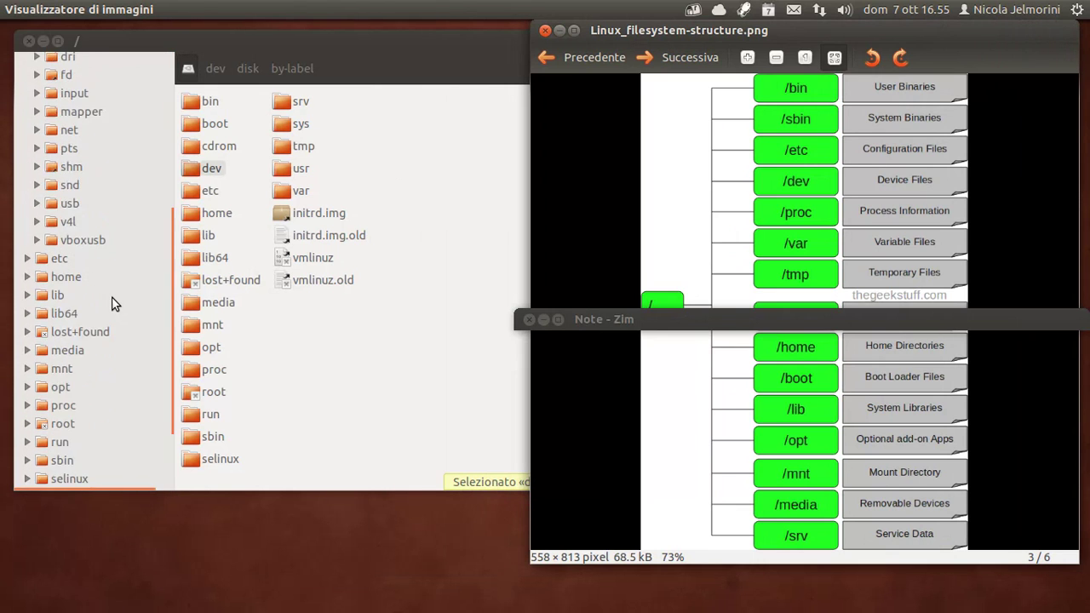
left_click(58, 277)
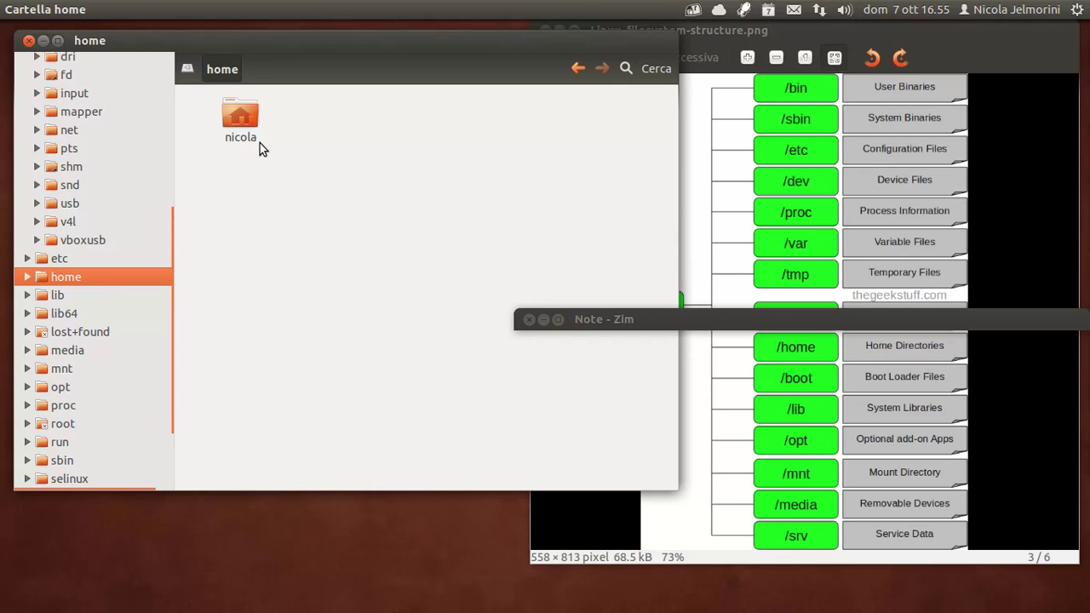
left_click(27, 276)
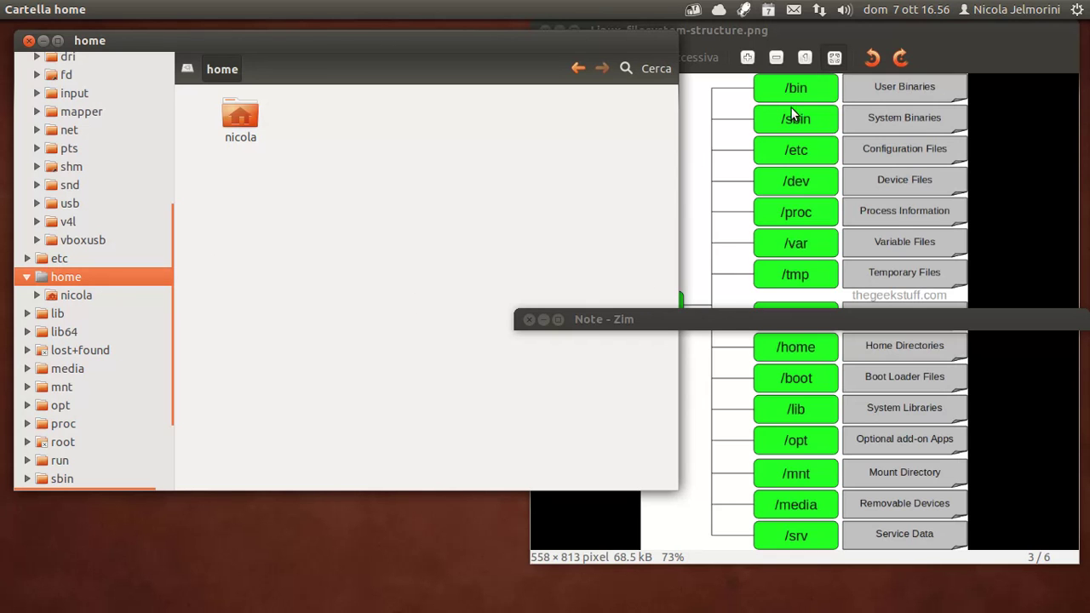
- View the full folder diagram again, return it to the side, and show and expand the media folder
left_click_drag(791, 34, 361, 28)
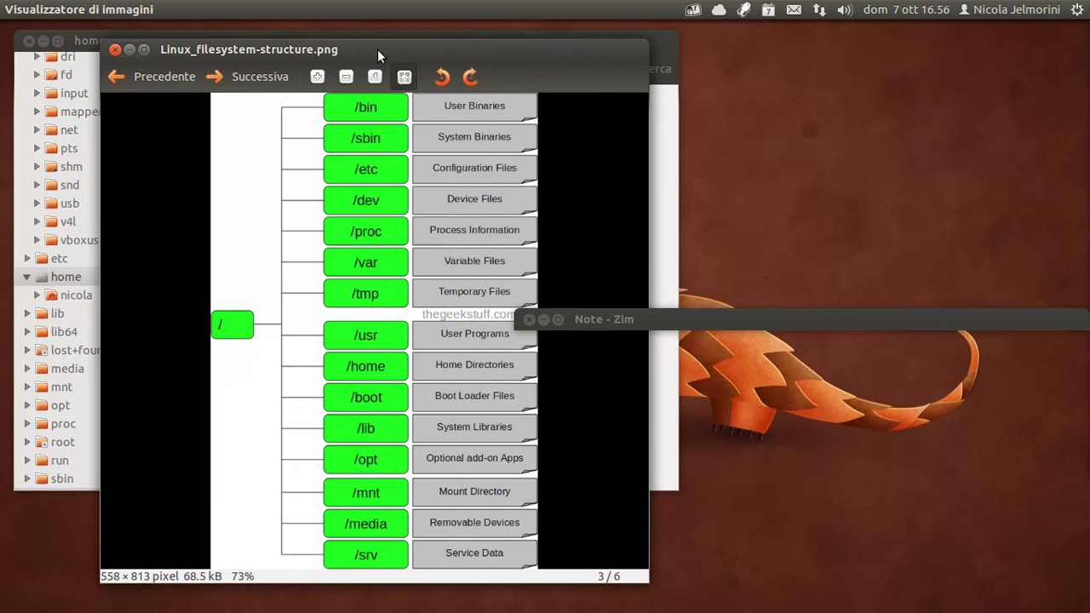
left_click_drag(377, 50, 804, 36)
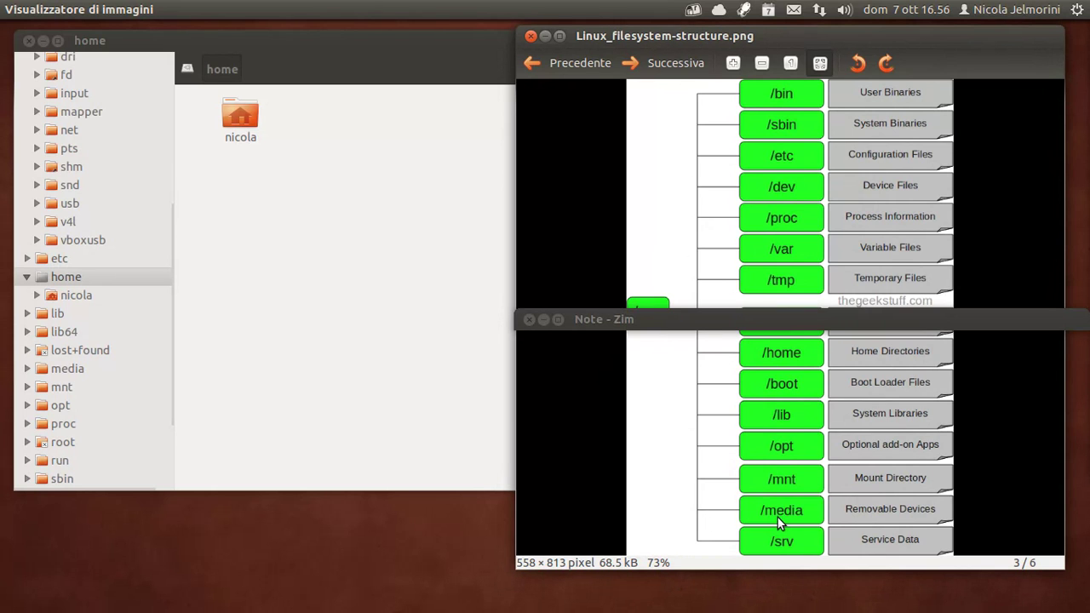
left_click(67, 369)
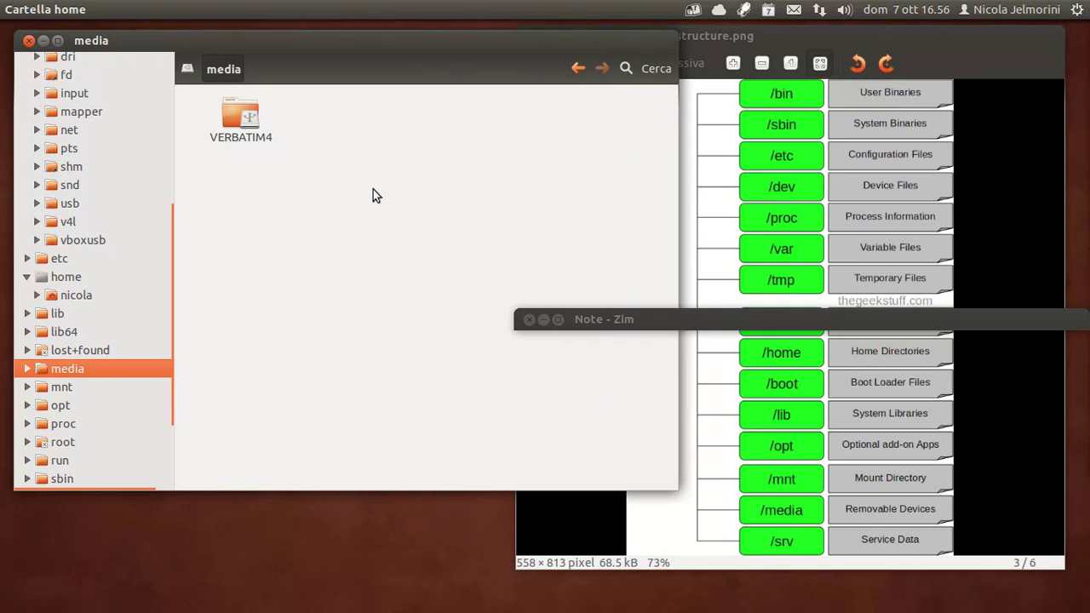
left_click(26, 371)
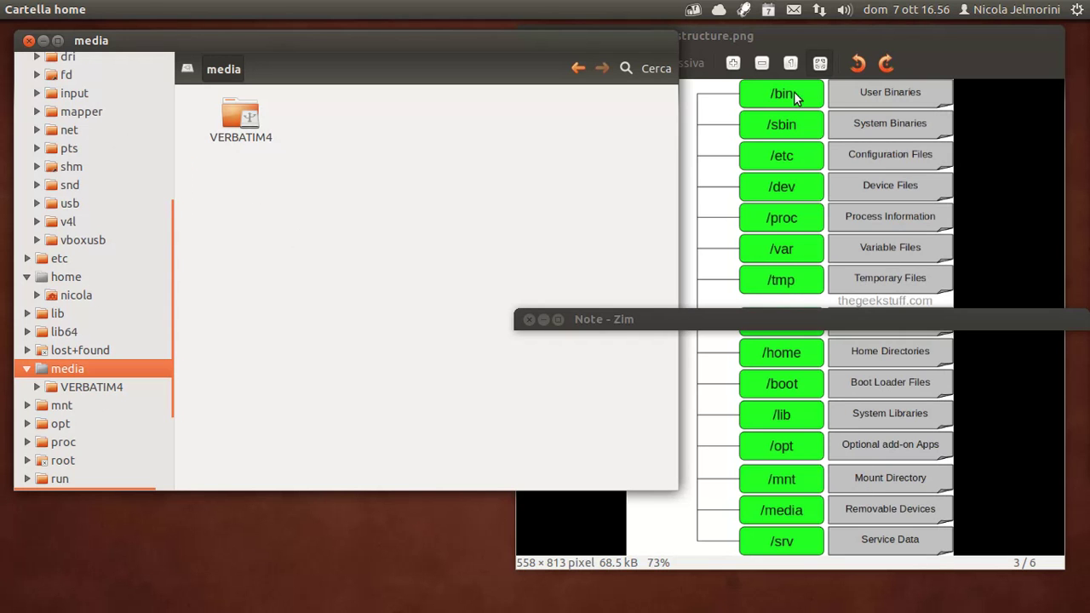
- Close the Linux folder diagram and collapse the dev, home and media folders in the file manager tree
left_click(762, 32)
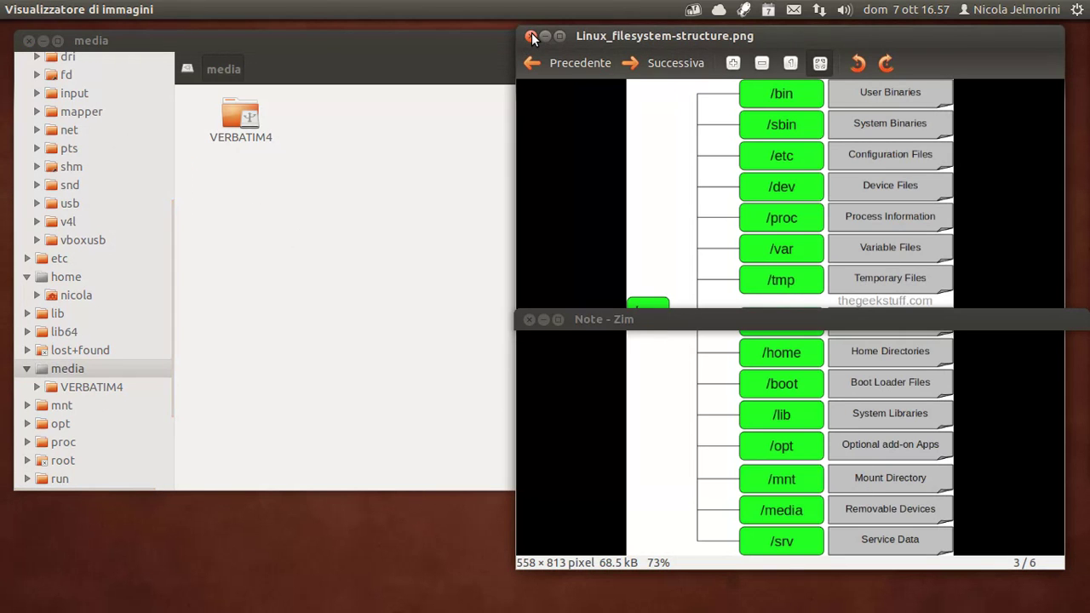
left_click(532, 37)
scroll(105, 325, "up", 3)
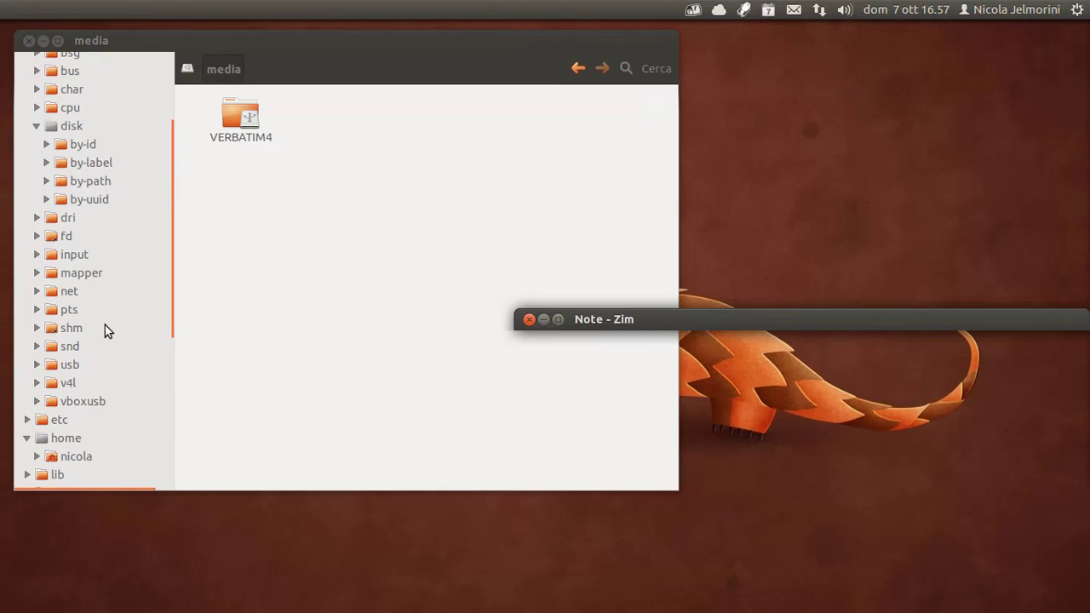
scroll(104, 324, "up", 3)
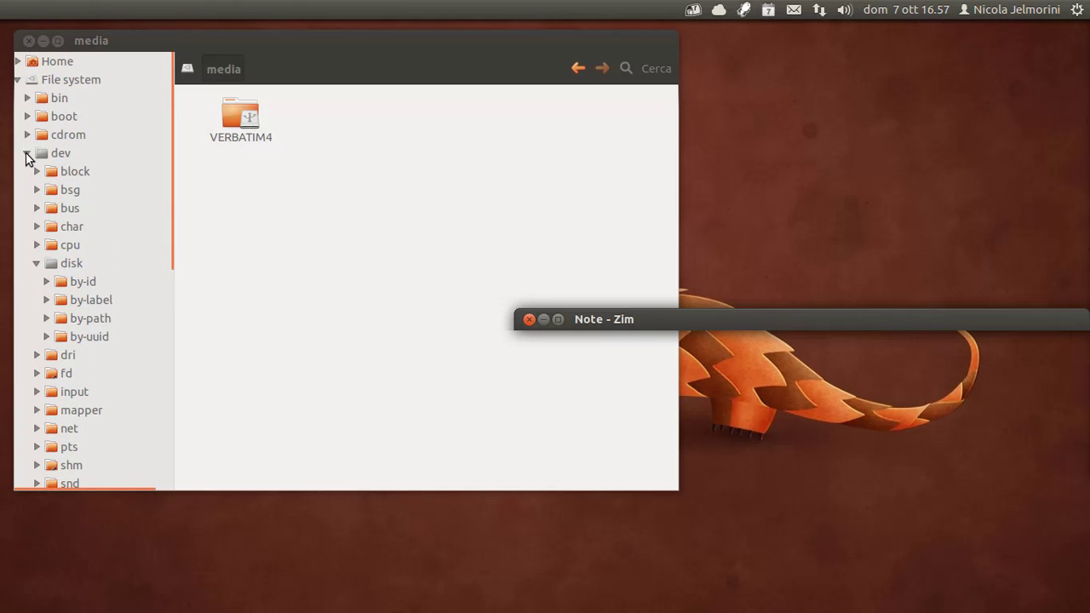
left_click(26, 155)
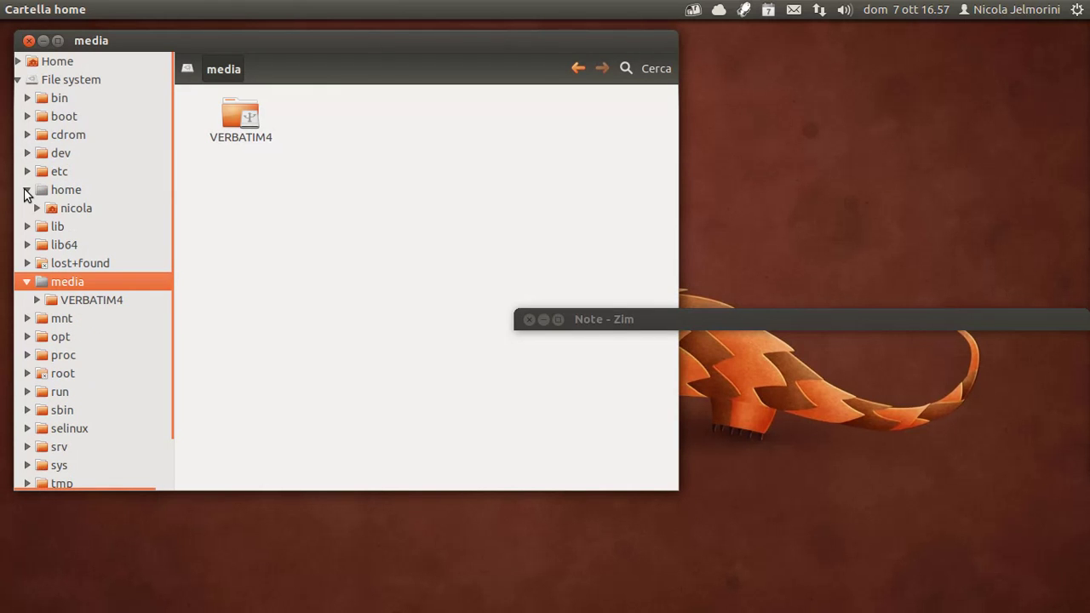
left_click(27, 190)
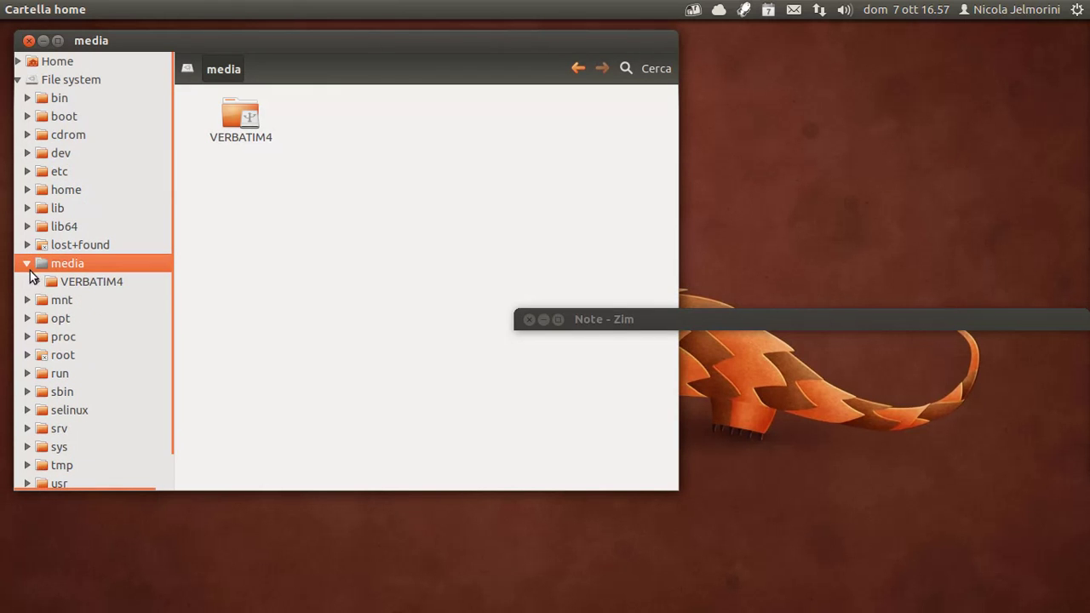
left_click(25, 263)
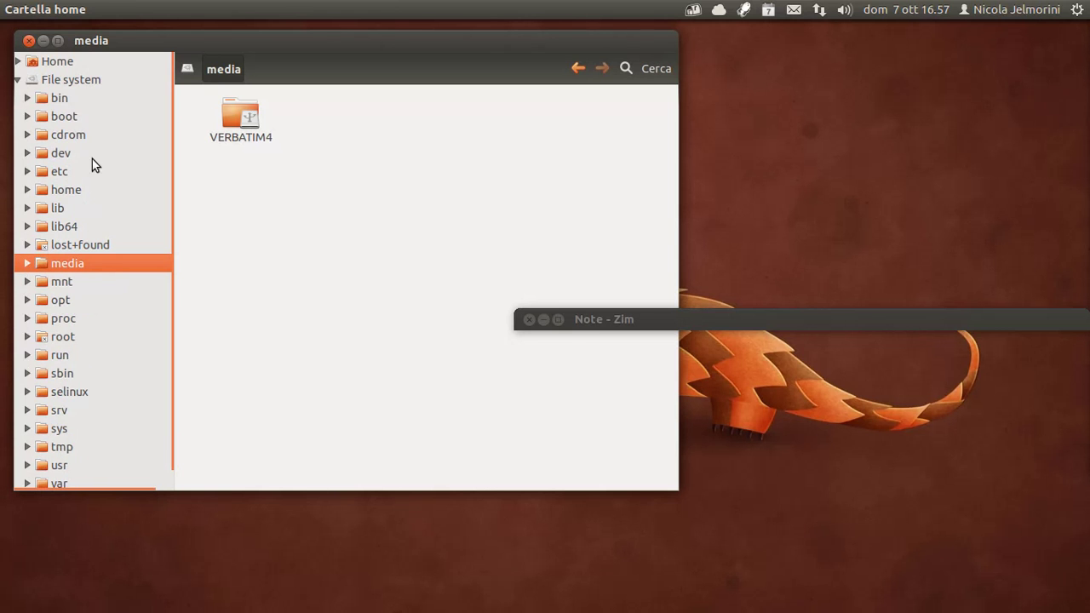
- Show the File system root contents and unroll the Zim note to reread its paragraph comparing Windows and Linux
left_click(70, 82)
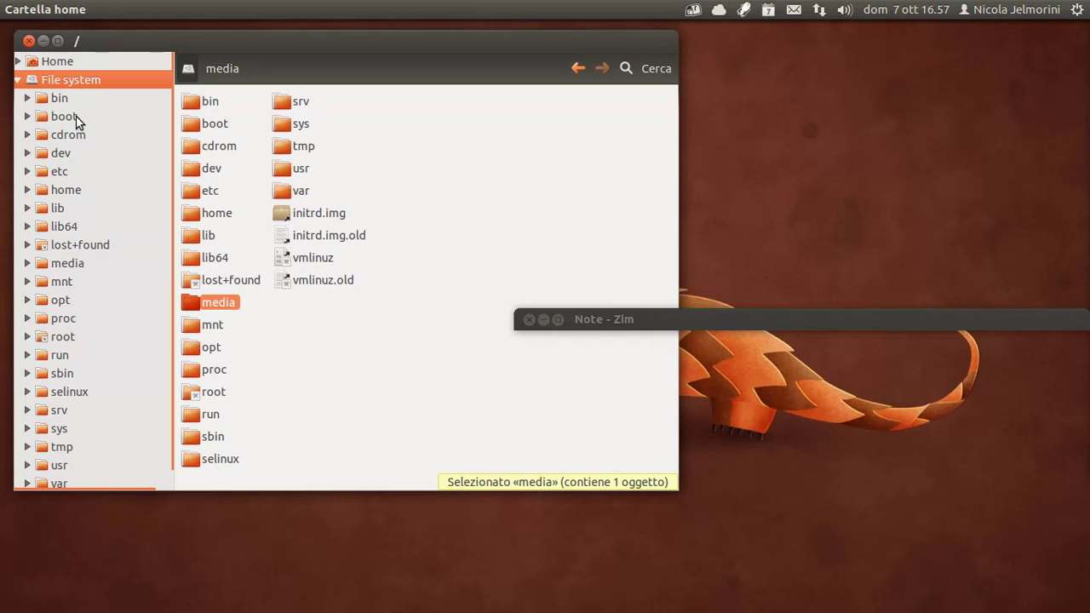
scroll(72, 231, "down", 1)
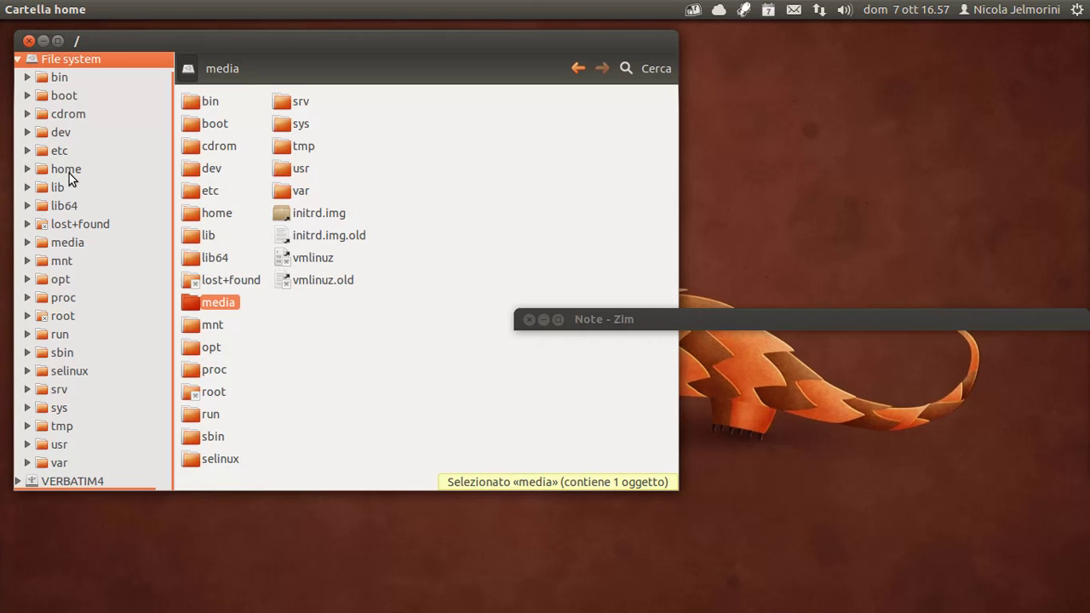
double_click(682, 317)
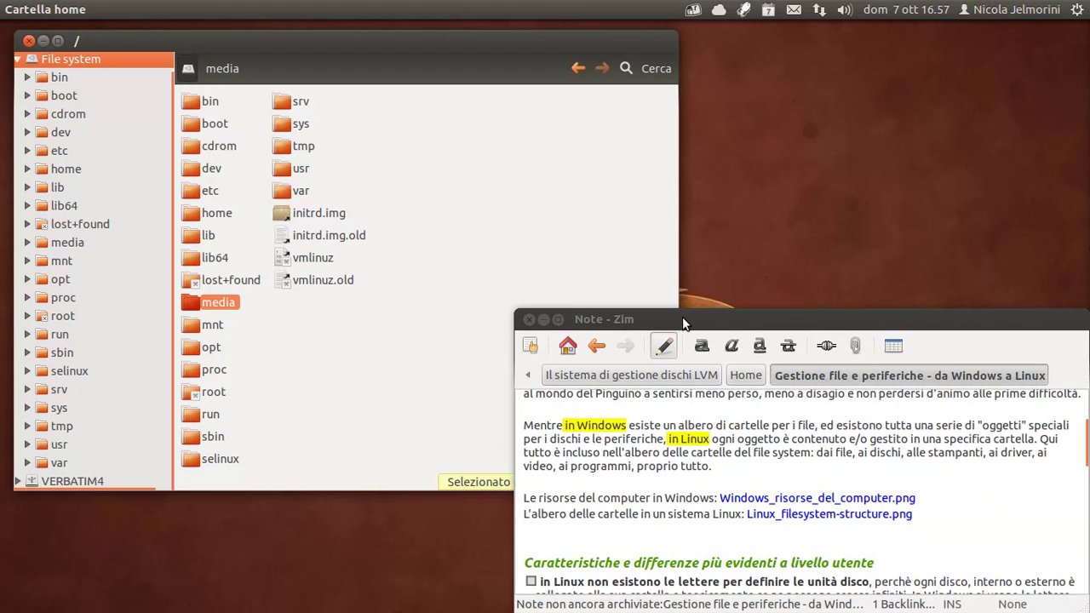
scroll(664, 479, "up", 1)
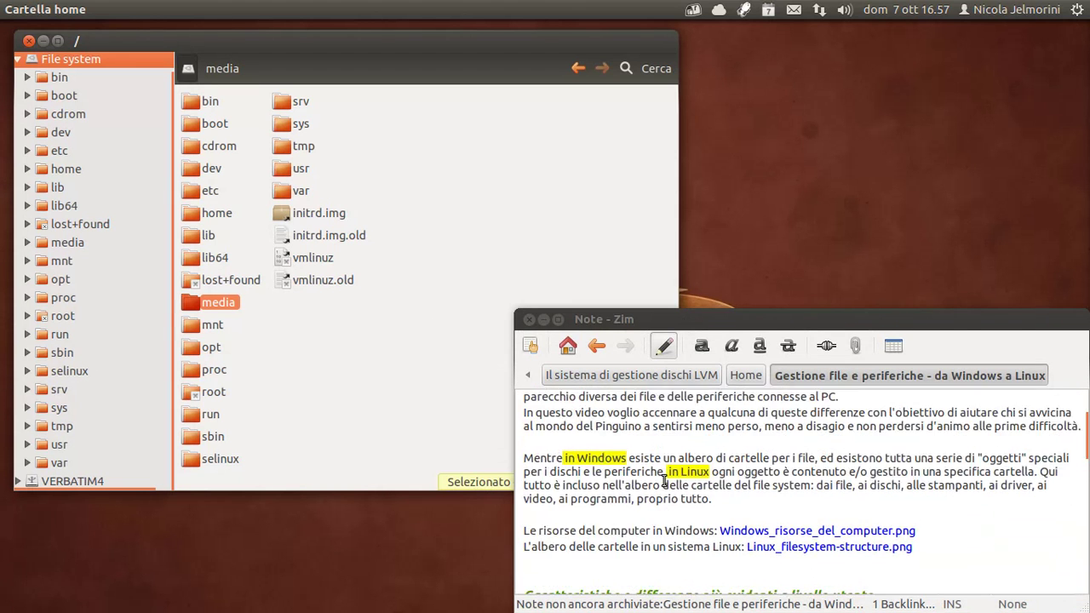
scroll(665, 479, "up", 3)
scroll(664, 480, "down", 1)
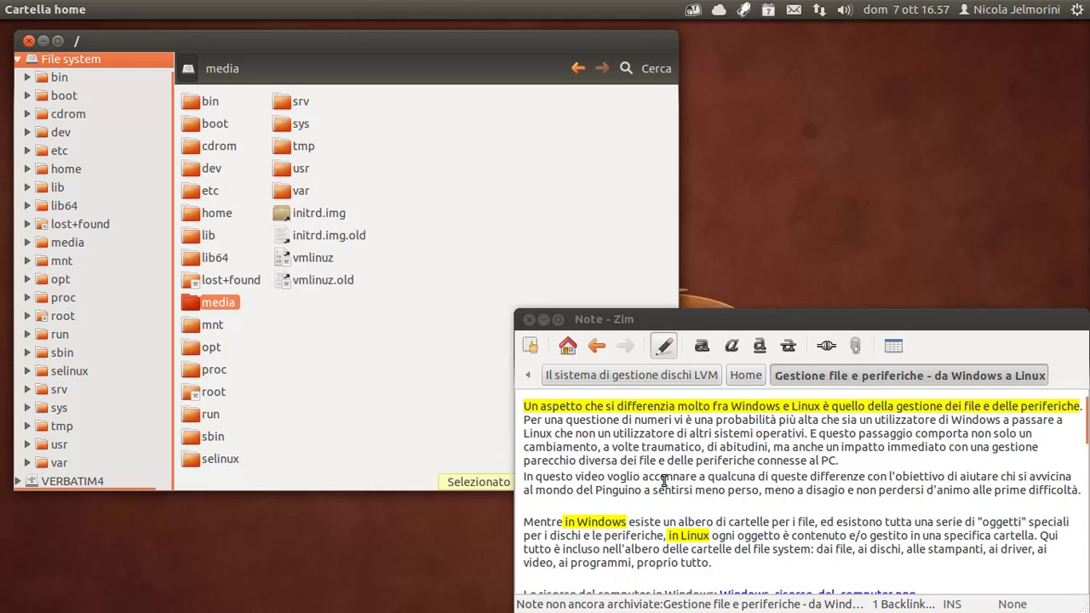
scroll(664, 479, "down", 2)
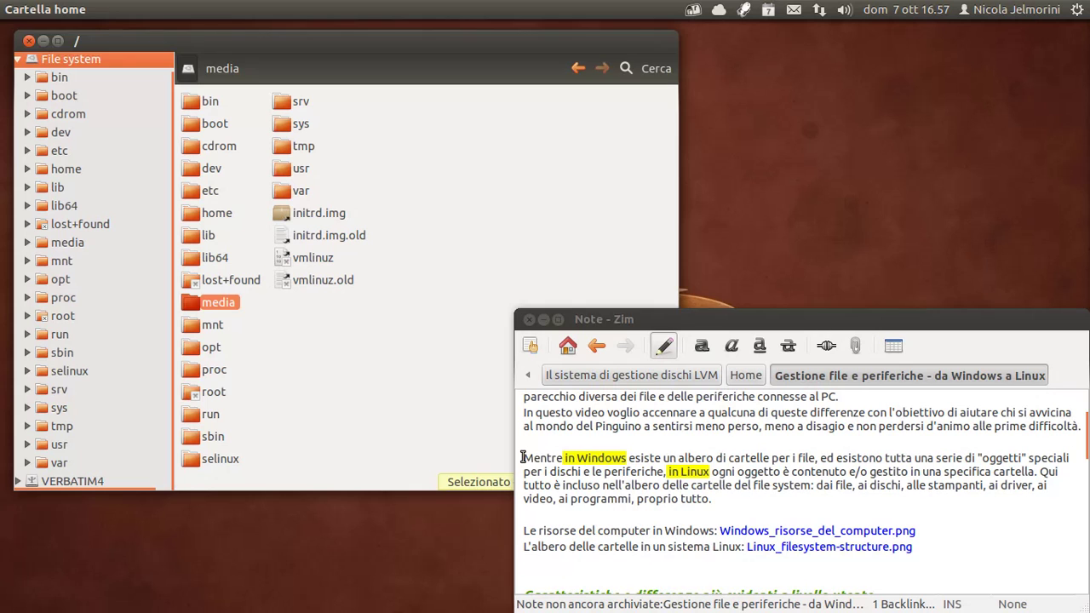
- Highlight the whole note paragraph comparing Windows and Linux, beginning with "Mentre in Windows", and clear the highlight
left_click(523, 457)
left_click_drag(523, 458, 736, 500)
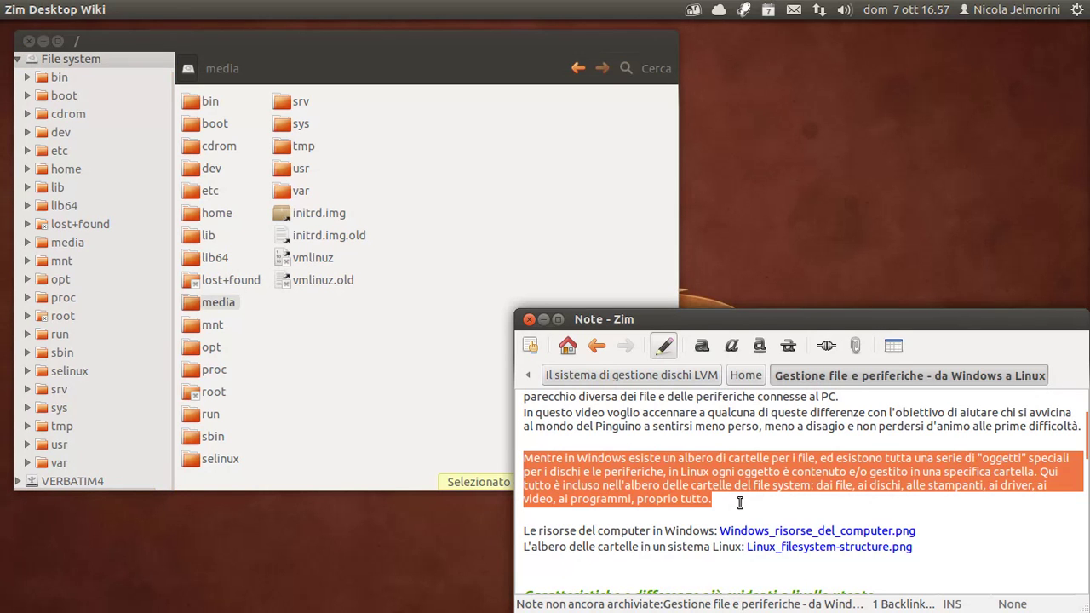
left_click(738, 501)
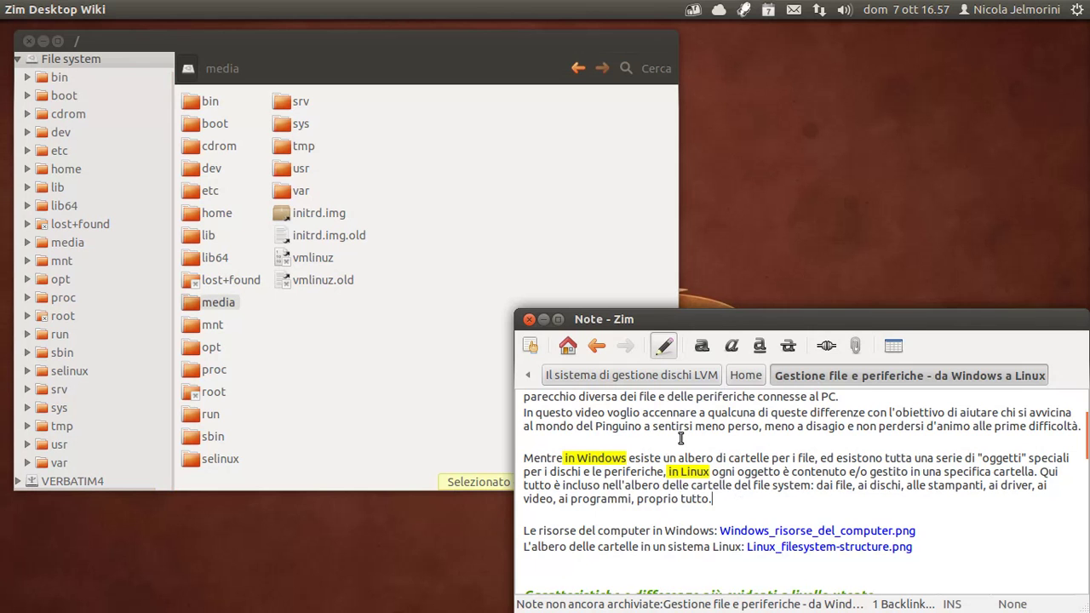
- Tick the drive-letter item under "Caratteristiche e differenze più evidenti a livello utente" and highlight its closing question about running out of letters
scroll(682, 437, "down", 2)
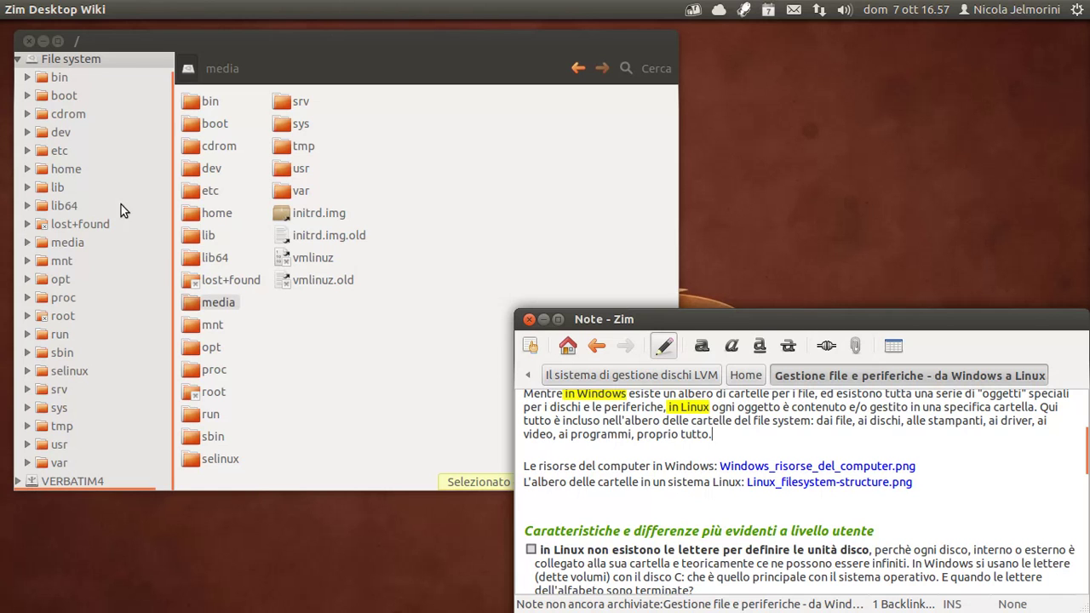
scroll(651, 443, "down", 3)
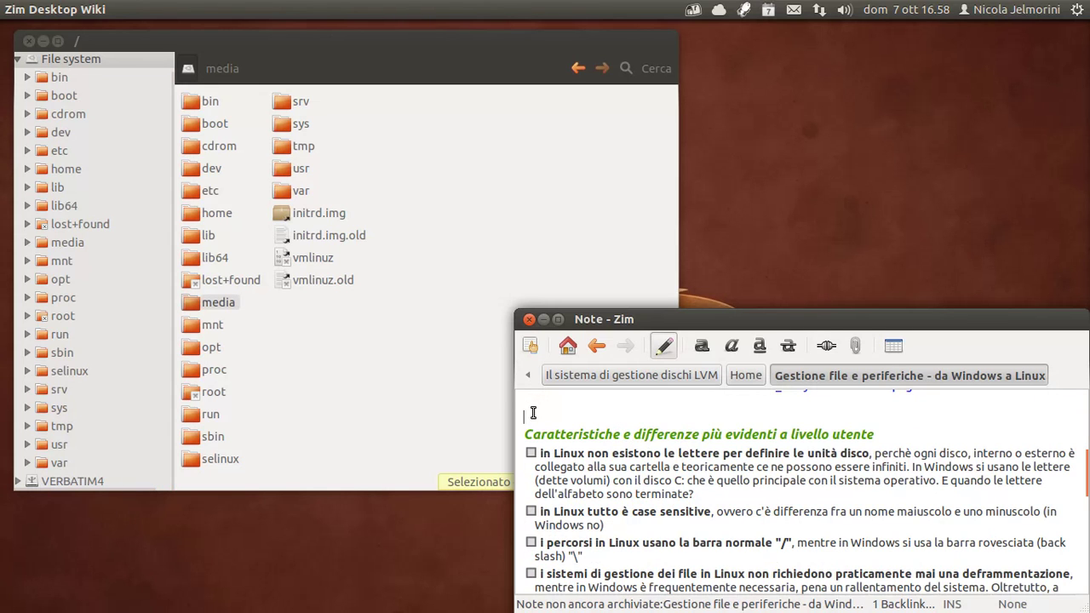
scroll(533, 412, "down", 1)
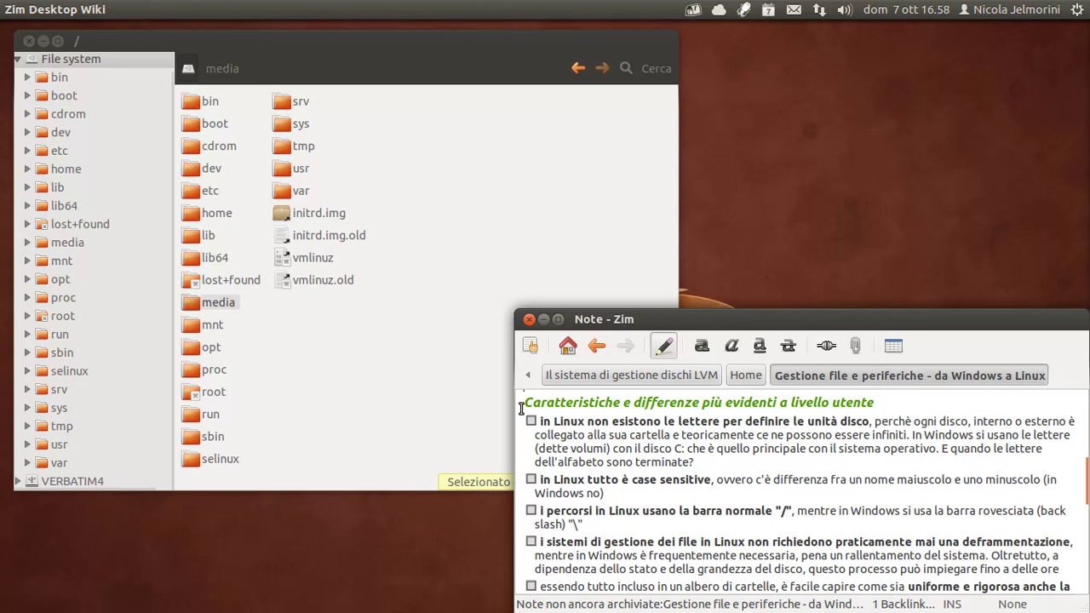
left_click(521, 405)
scroll(668, 501, "up", 1)
scroll(668, 501, "down", 1)
scroll(596, 451, "down", 2)
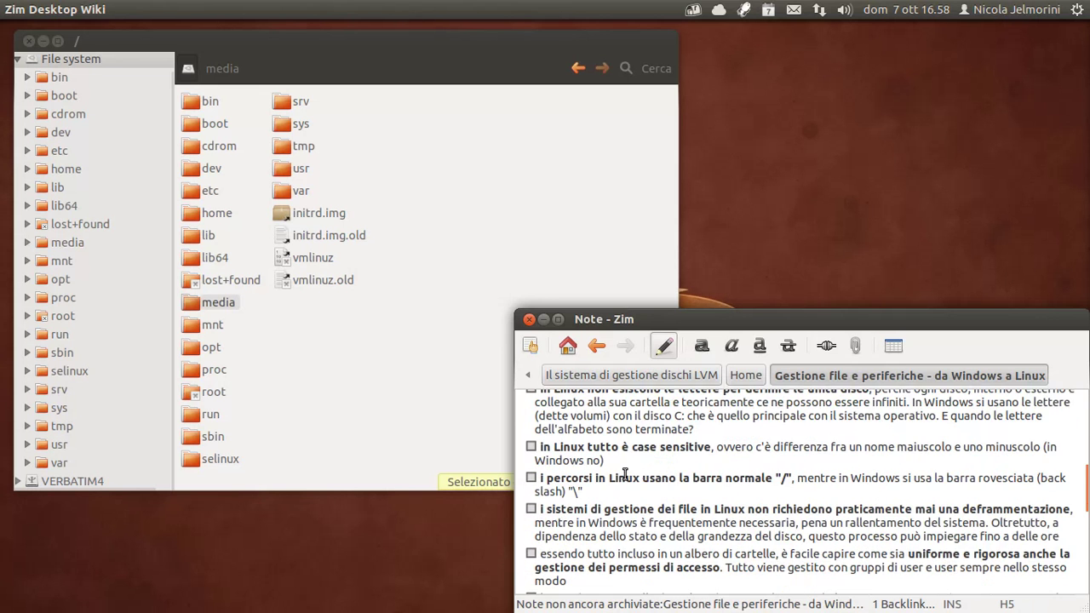
scroll(625, 477, "up", 2)
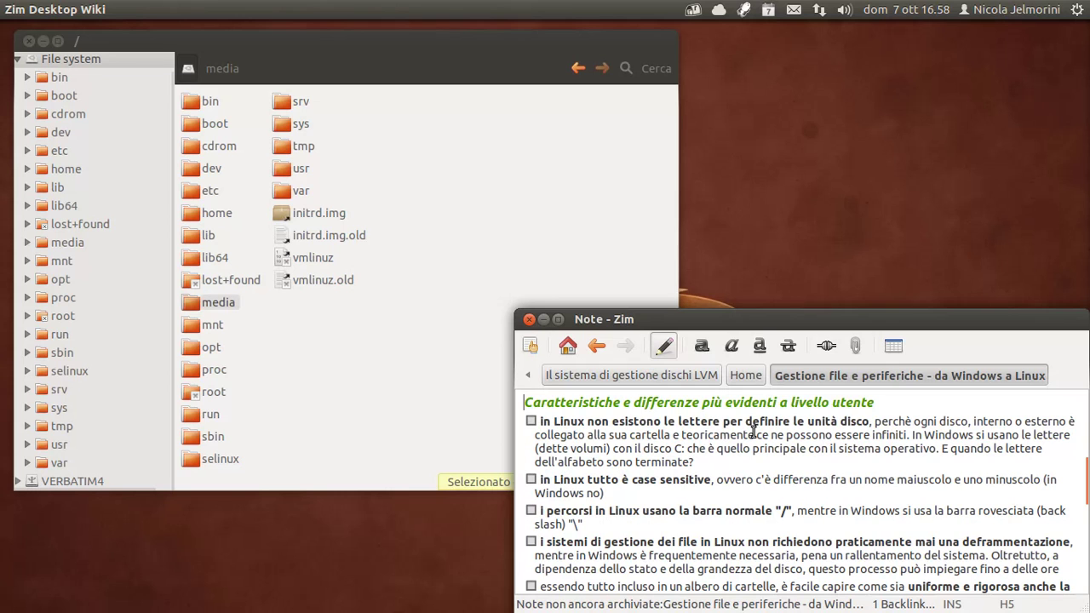
left_click(532, 423)
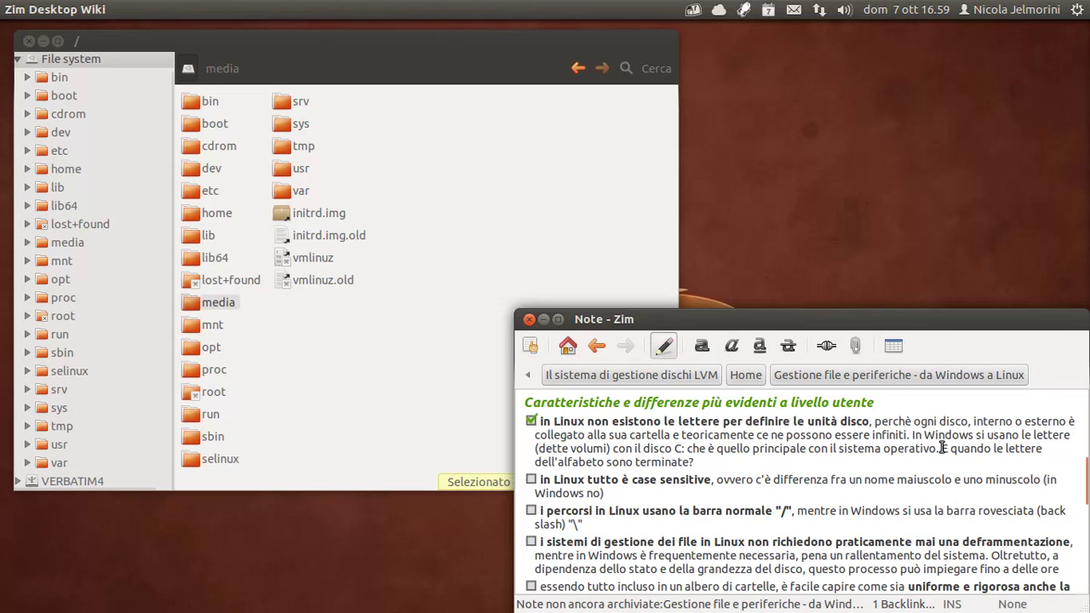
mouse_move(943, 448)
left_mouse_down()
mouse_move(963, 451)
mouse_move(935, 445)
left_mouse_up()
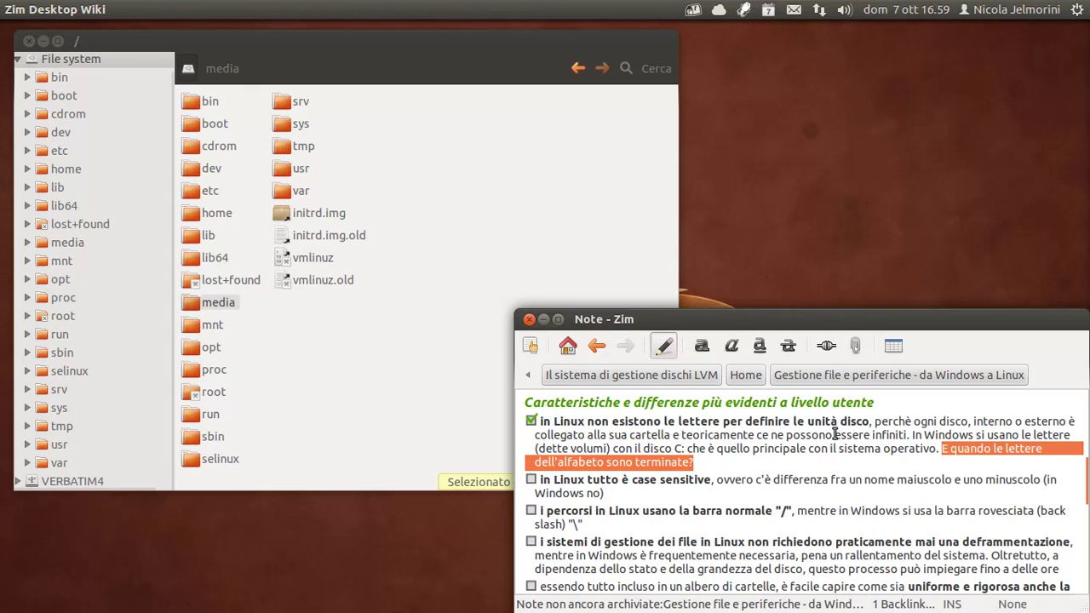
left_click(718, 451)
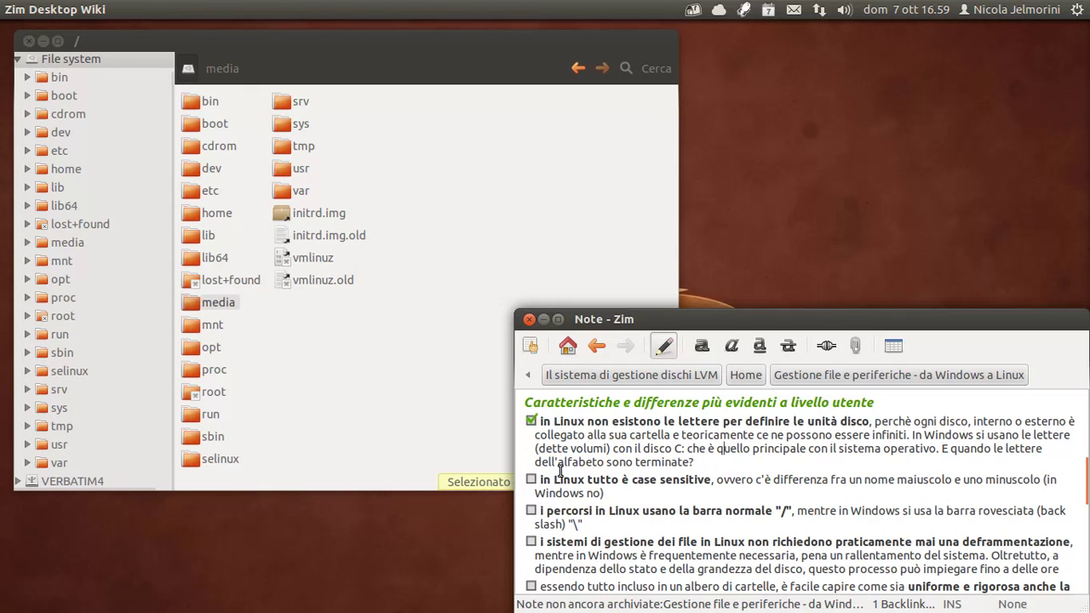
- Highlight the item stating that everything in Linux is case sensitive, including its explanation about uppercase and lowercase names
scroll(582, 463, "down", 1)
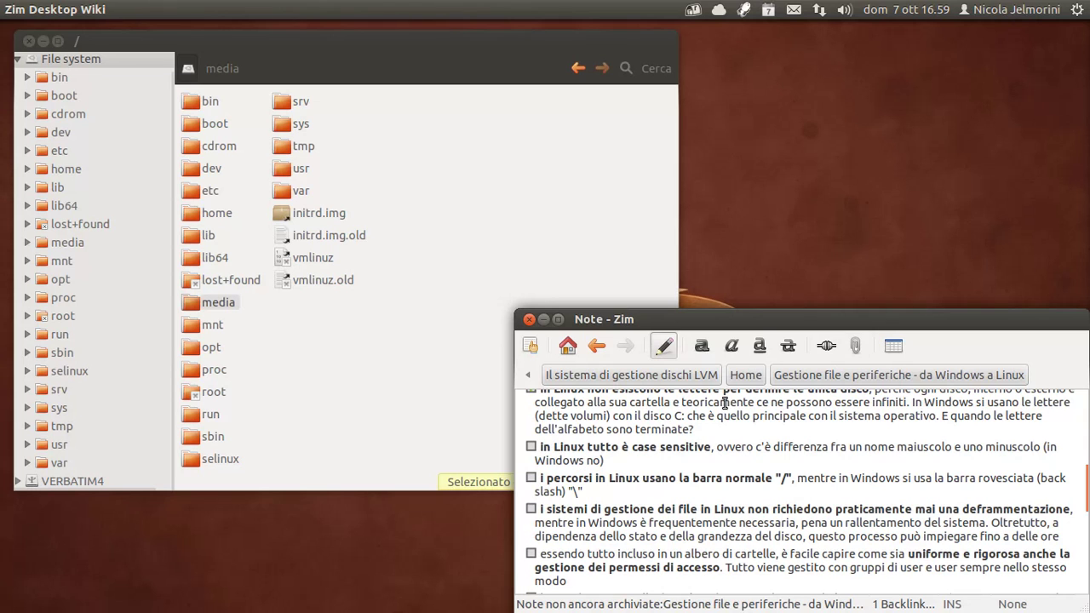
left_click_drag(711, 448, 543, 446)
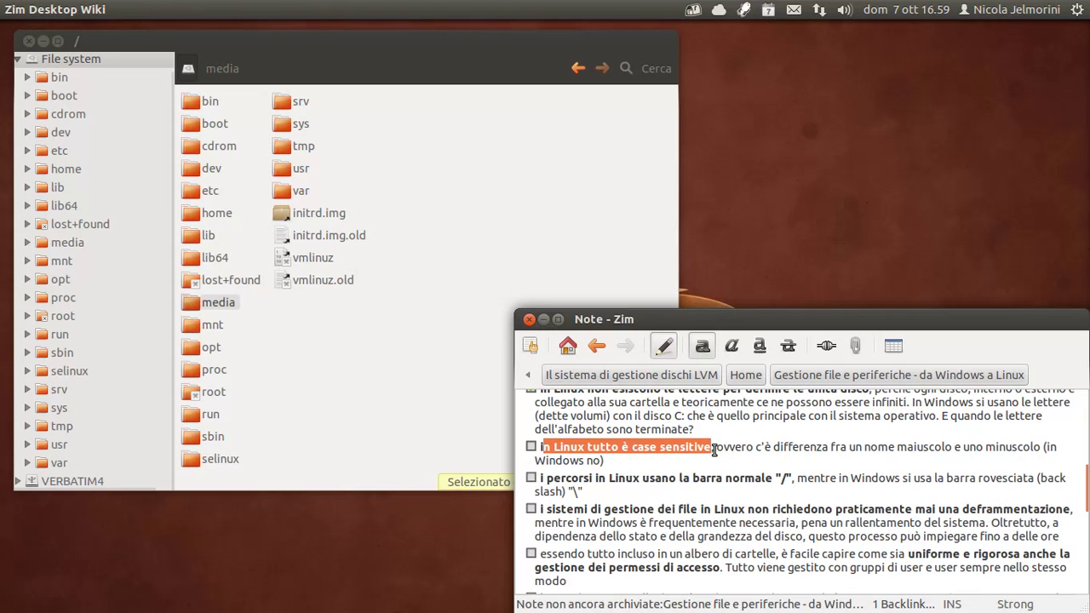
left_click_drag(714, 448, 960, 446)
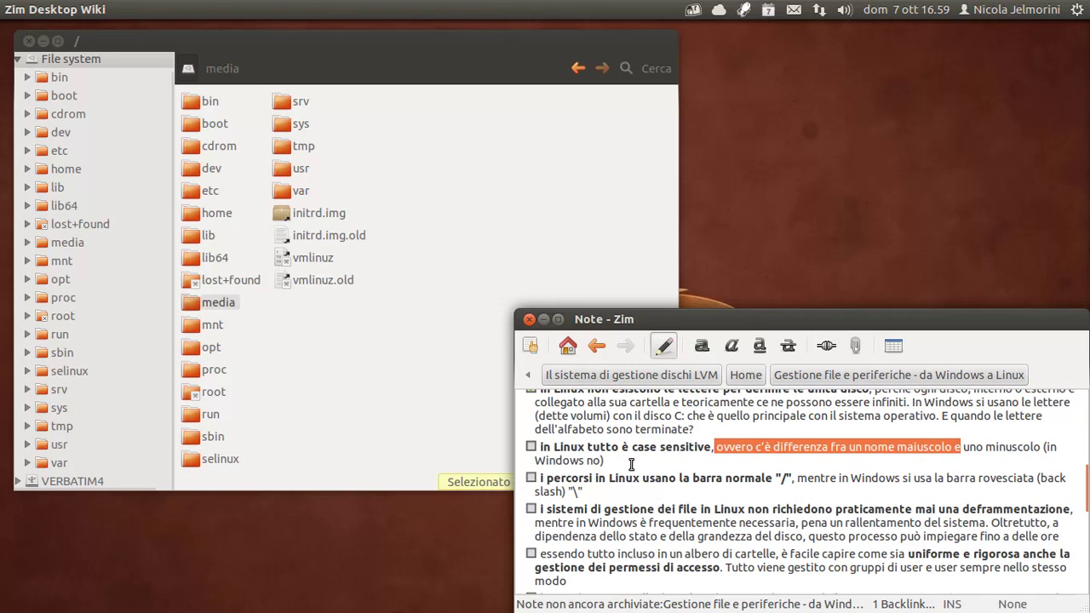
left_click_drag(633, 461, 555, 451)
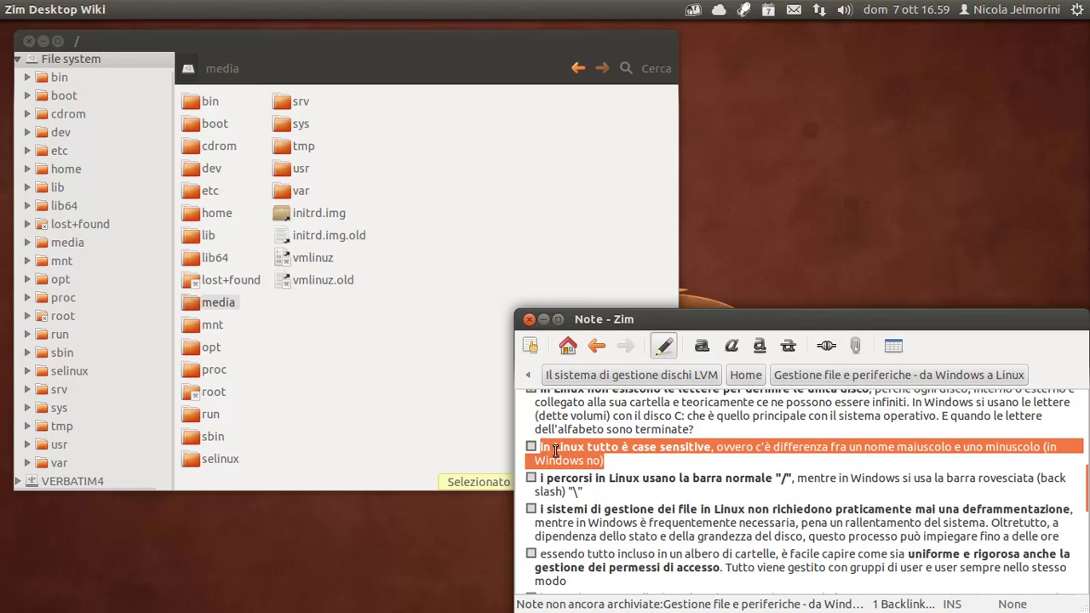
left_click(619, 453)
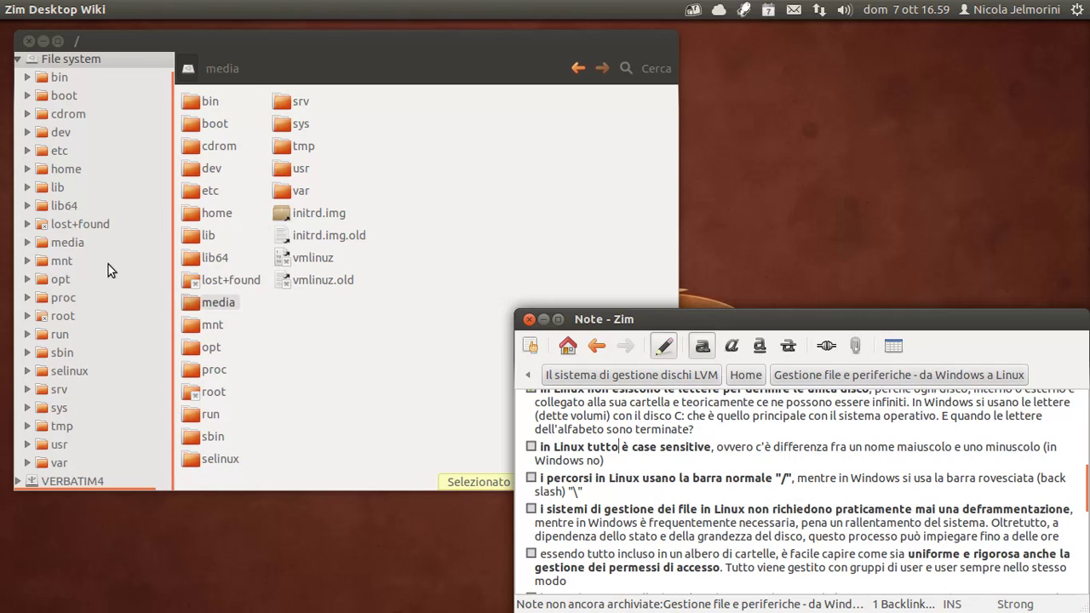
- Switch to the file manager and open the Torrent folder inside Scaricati in the user's home folder
left_click(70, 172)
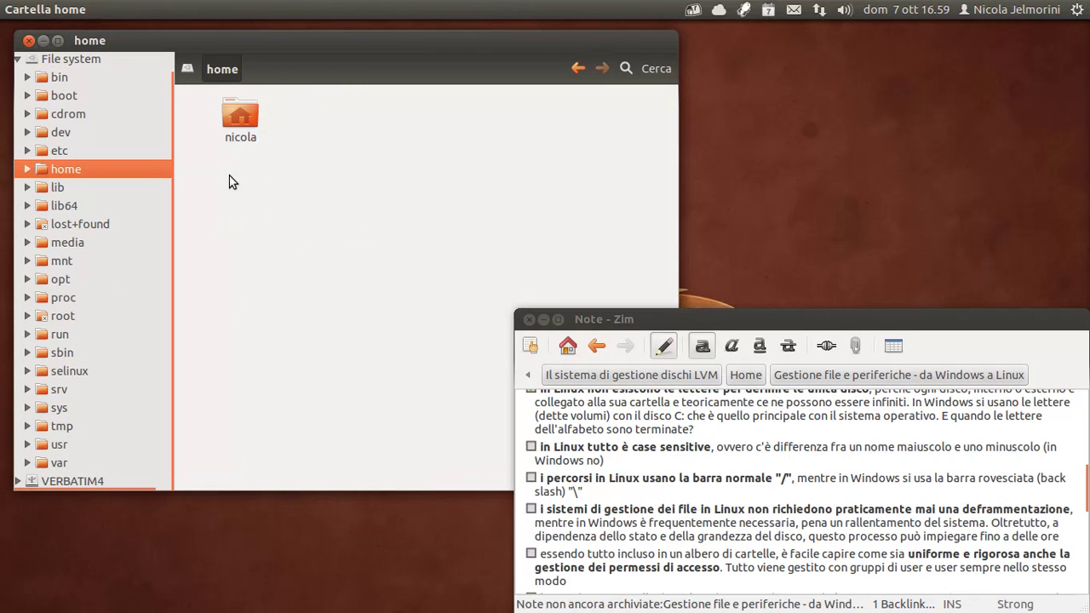
left_click(239, 116)
double_click(237, 116)
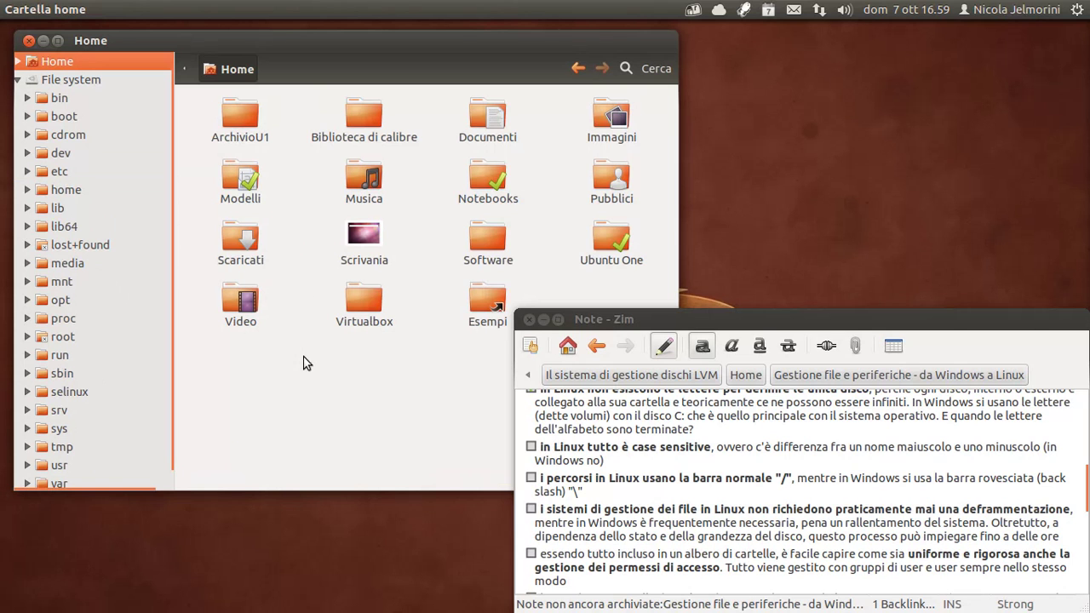
double_click(240, 239)
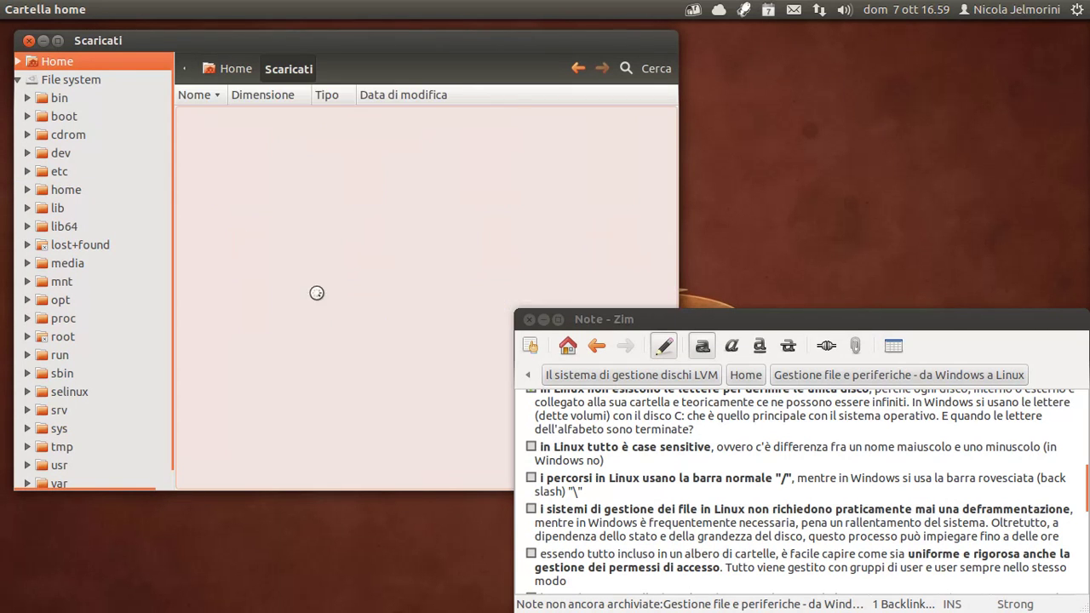
double_click(215, 140)
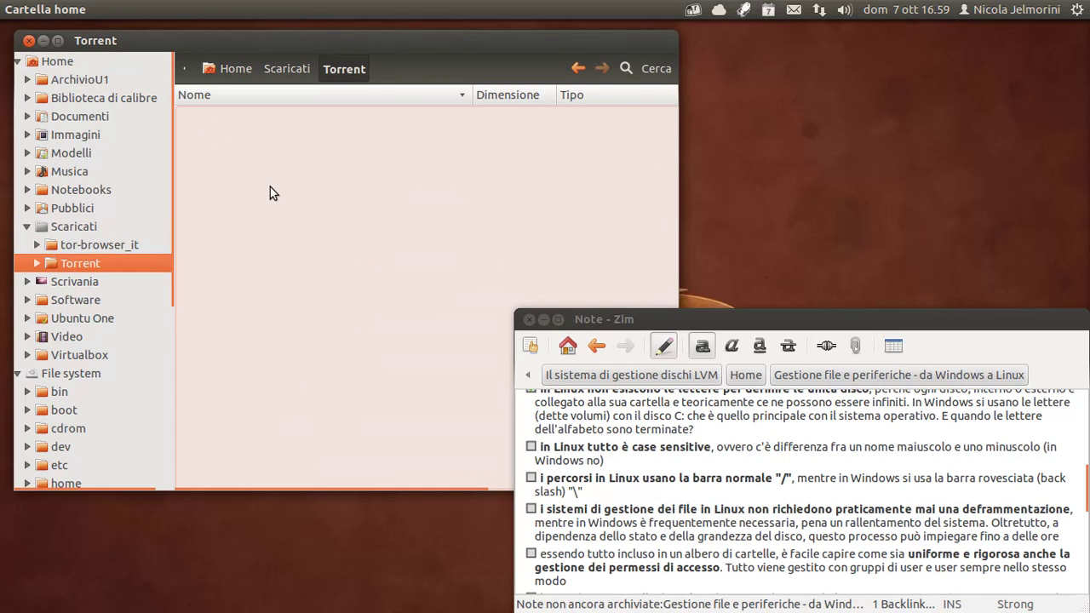
- Create a folder named PIPPA, all in capitals, inside the Torrent folder
right_click(256, 153)
left_click(277, 168)
type("P")
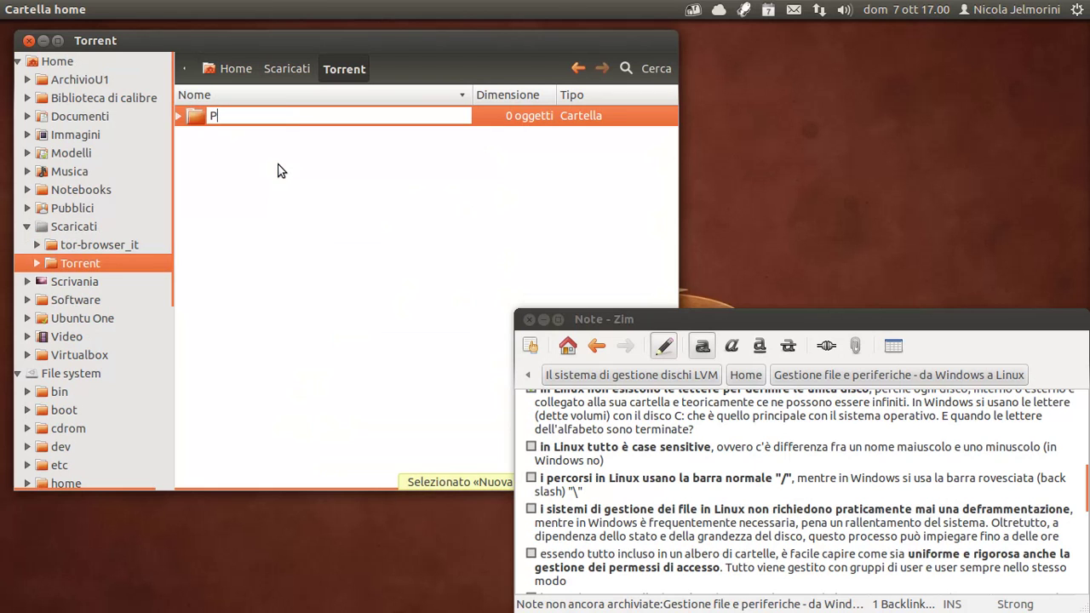
type("IPPA")
key("Return")
- Create a second folder in Torrent with the same name in mixed case, Pippa
left_click(258, 184)
right_click(258, 184)
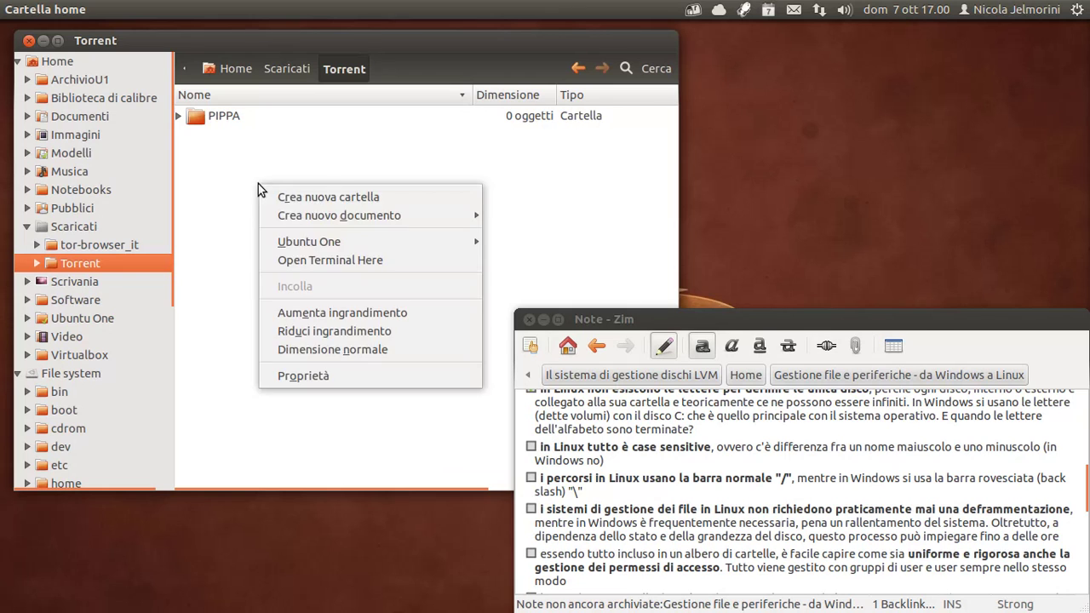
left_click(263, 197)
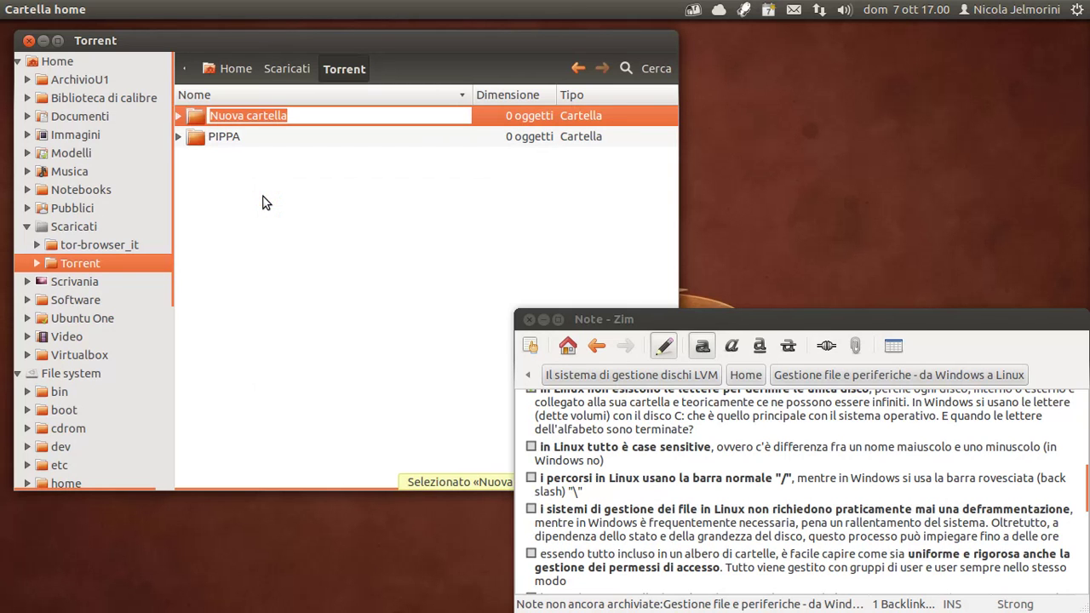
type("Pippa")
key("Return")
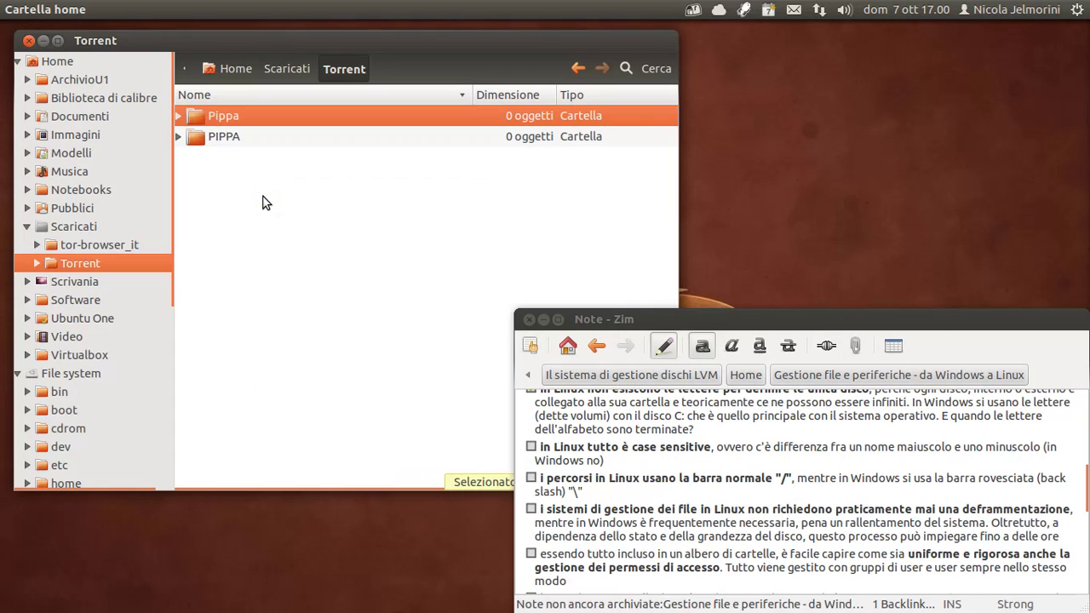
- Point out the Pippa and PIPPA folders in turn, and delete both together from the Torrent folder
left_click(255, 134)
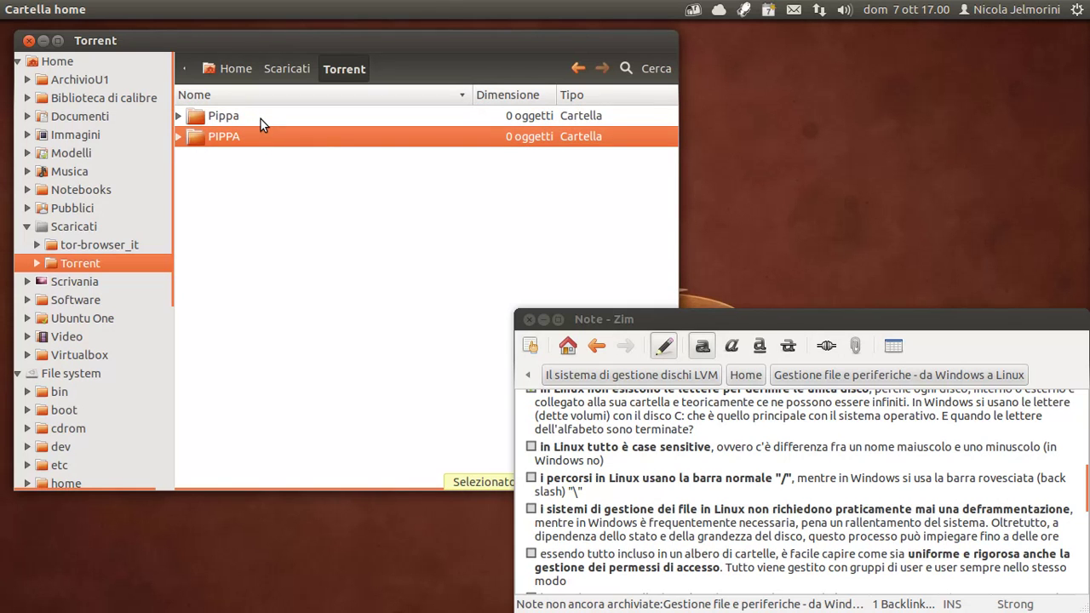
left_click(260, 119)
left_click(268, 136)
left_click(230, 120)
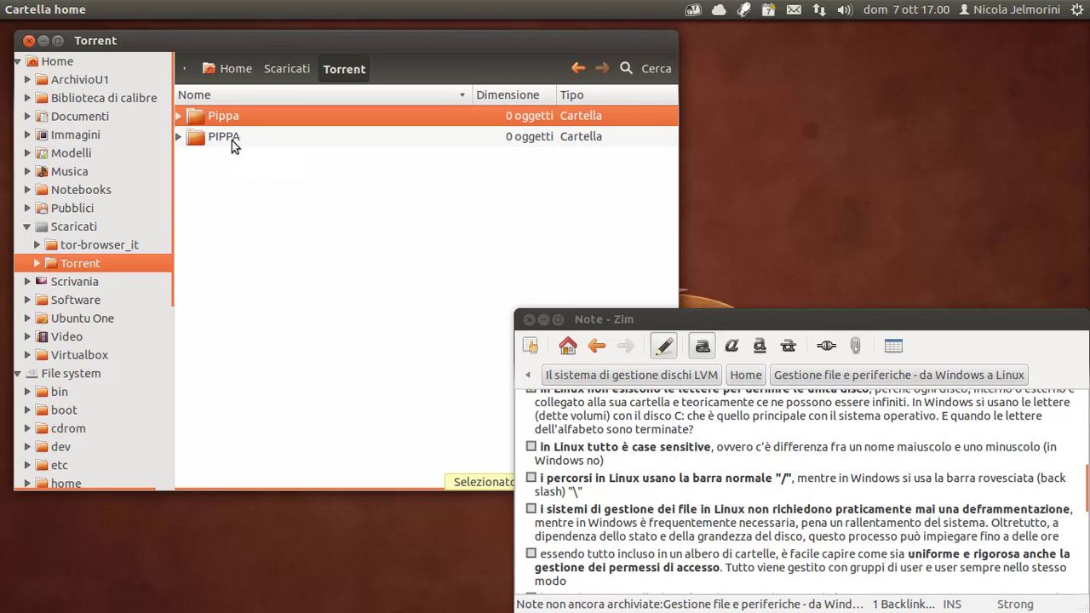
left_click(233, 141)
left_click(239, 121)
left_click(248, 137, "ctrl")
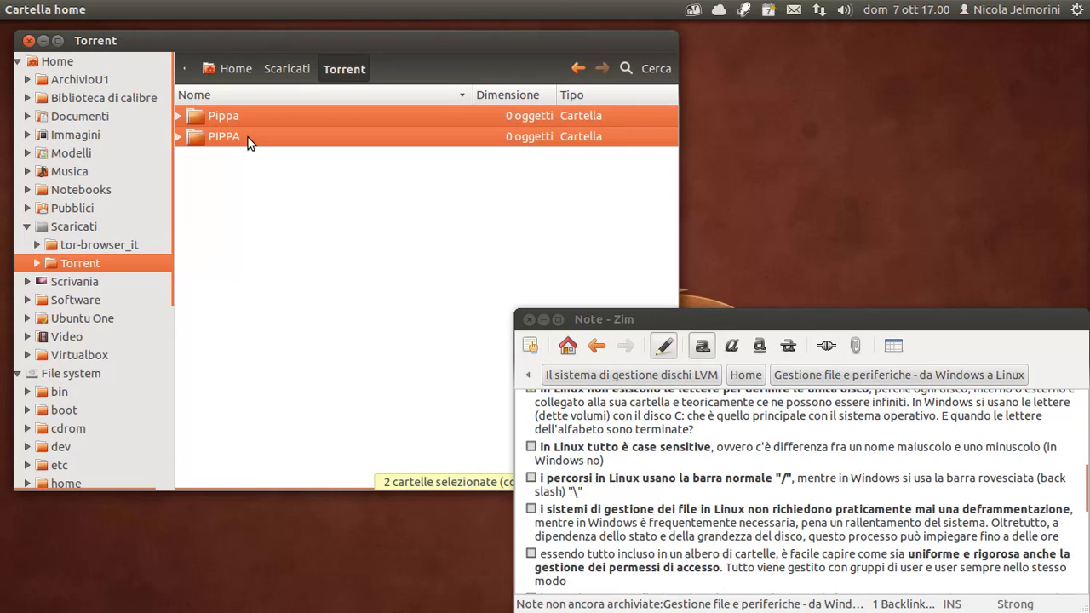
key("Delete")
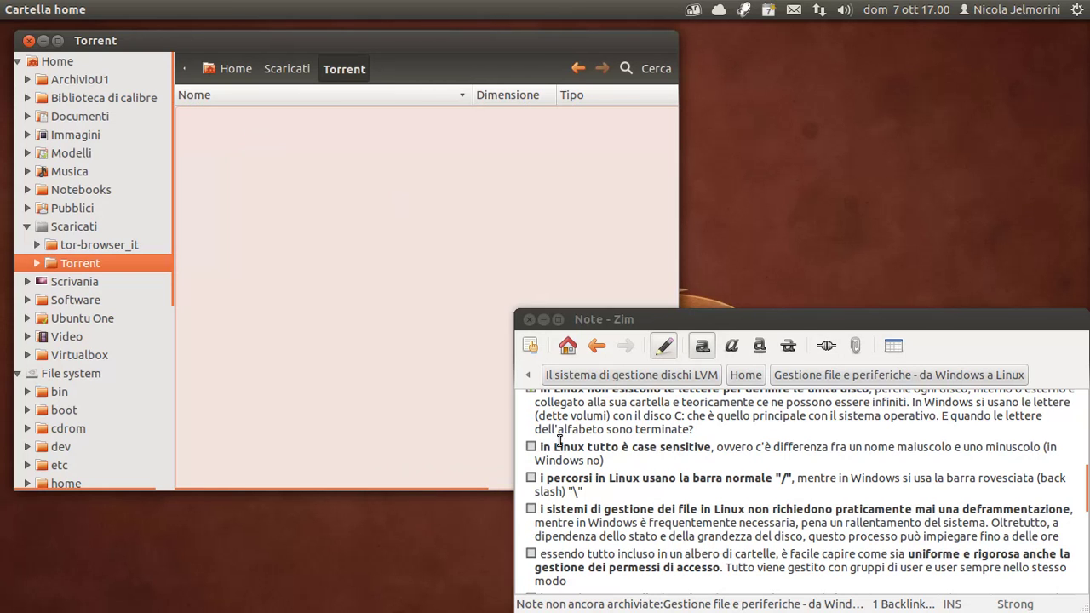
- Return to the Zim note and tick the item "in Linux tutto è case sensitive"
scroll(613, 451, "up", 1)
scroll(613, 450, "down", 1)
left_click(532, 448)
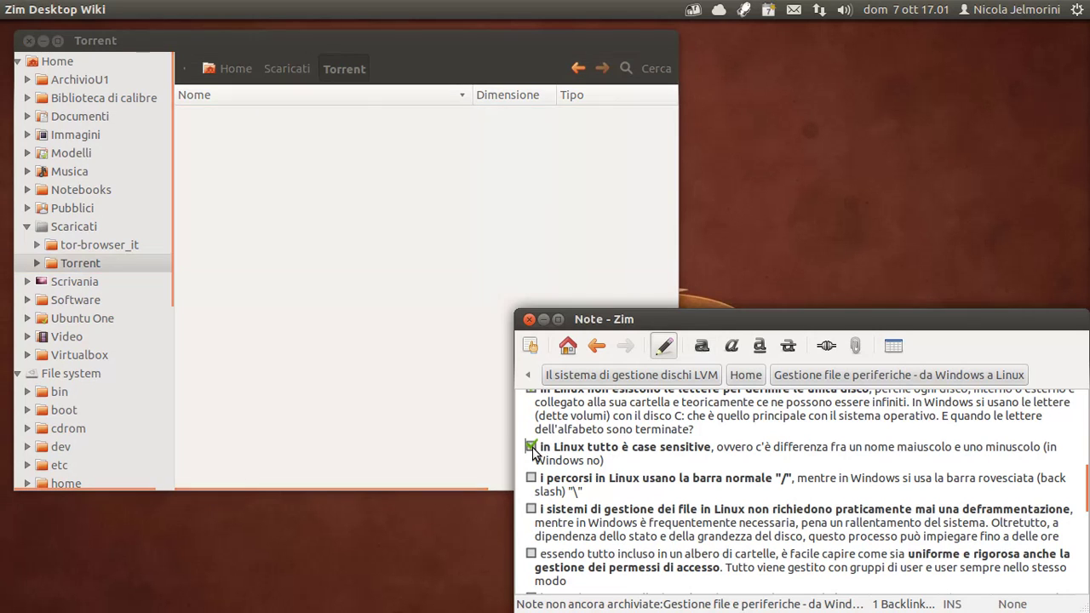
left_click(634, 461)
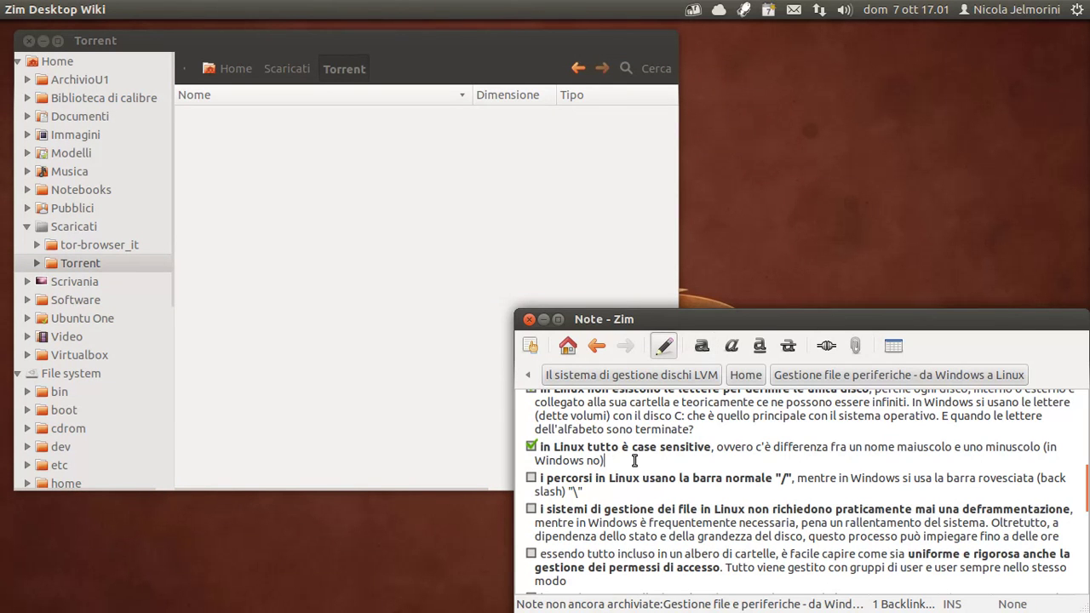
- Reread the ticked items in the note, highlighting the case-sensitive item and the word Windows in its closing remark
scroll(634, 460, "up", 1)
scroll(634, 461, "down", 1)
scroll(634, 461, "up", 1)
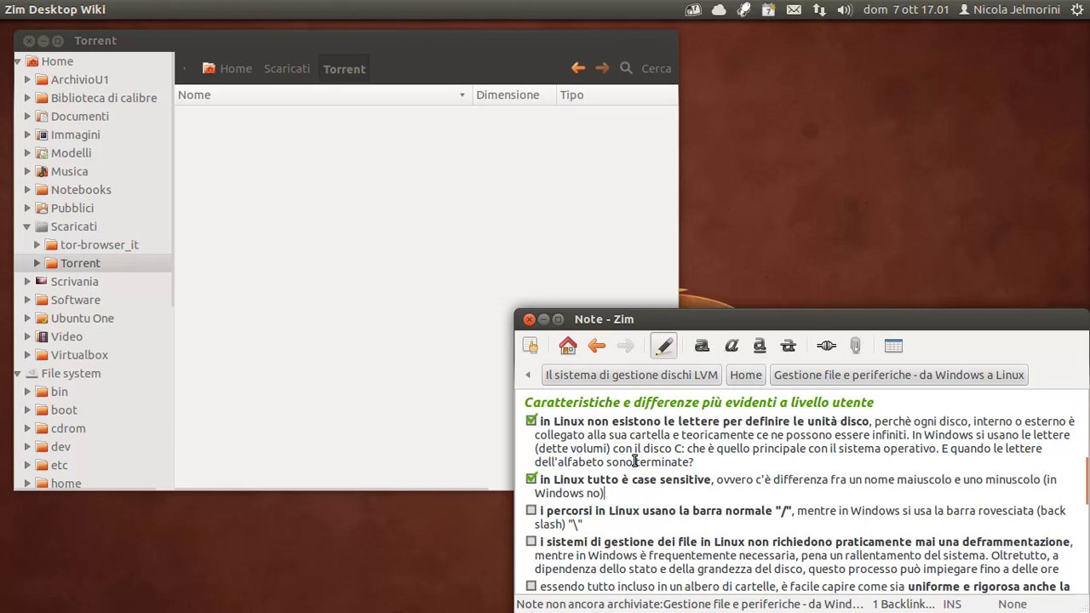
scroll(634, 461, "down", 1)
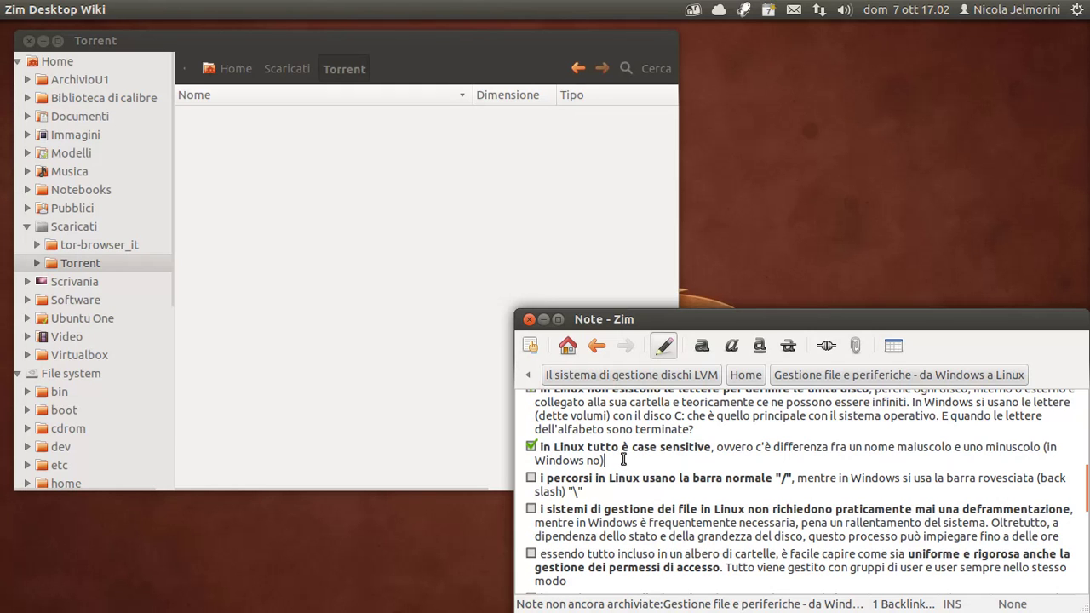
left_click_drag(623, 460, 525, 446)
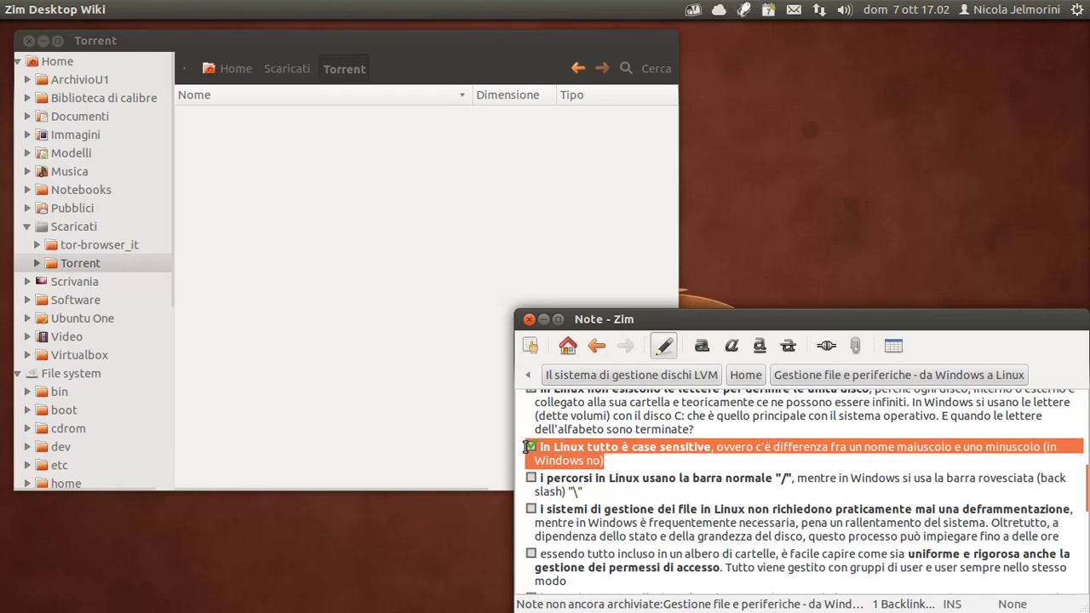
left_click(609, 465)
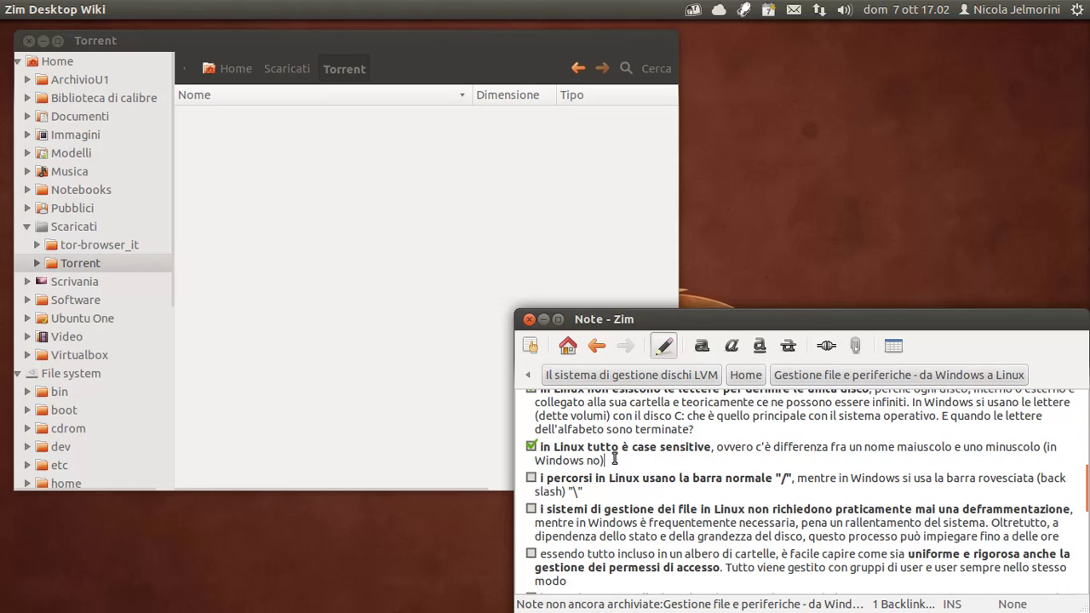
double_click(551, 458)
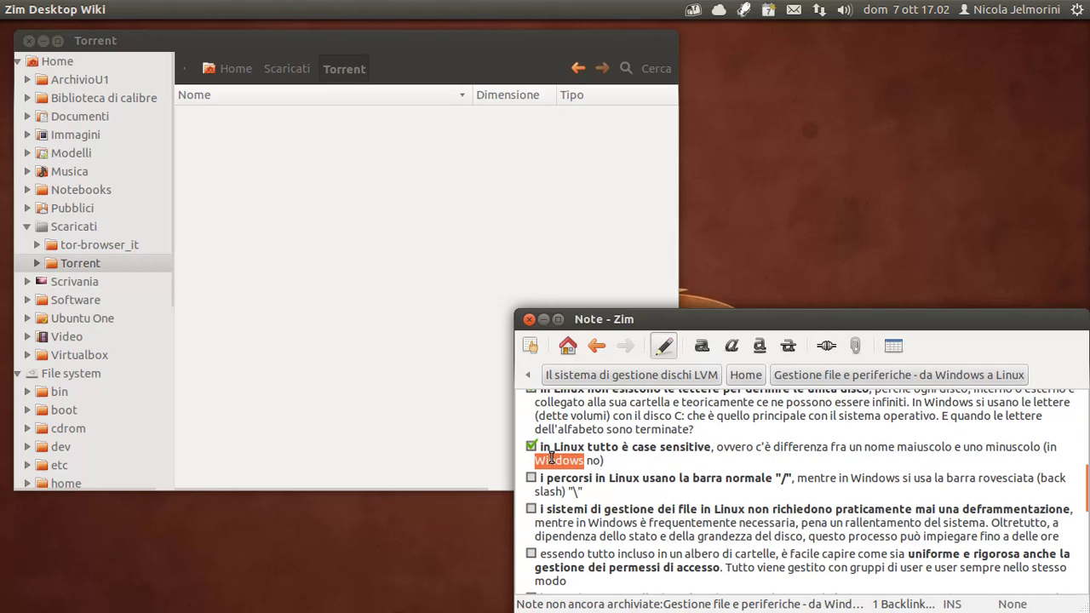
left_click(629, 462)
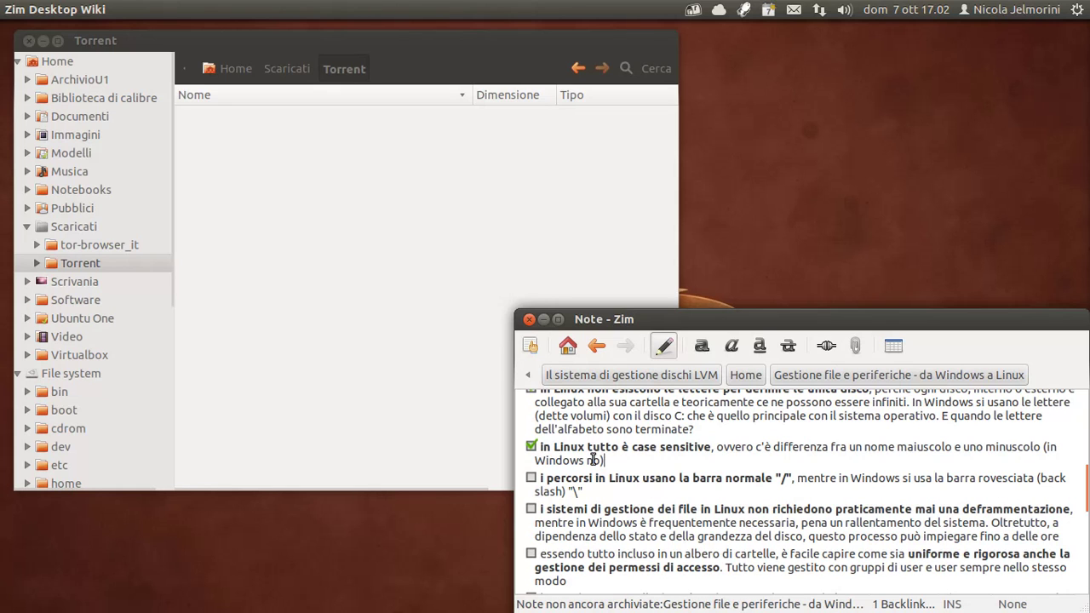
- Switch to the file manager and show the Torrent folder's full path as editable text
double_click(594, 460)
left_click(614, 460)
scroll(614, 459, "down", 1)
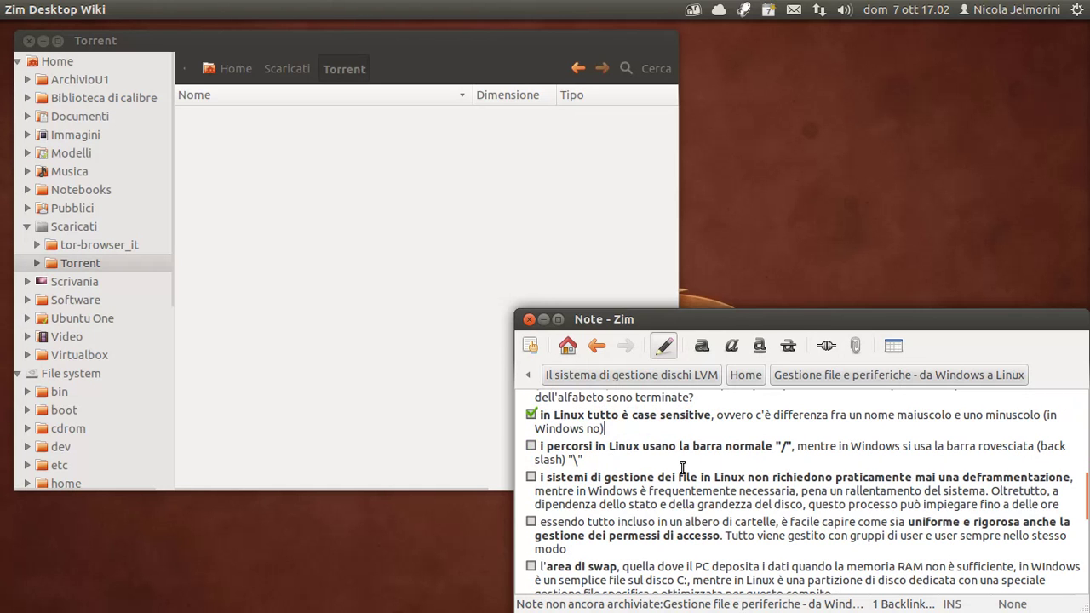
left_click(346, 68)
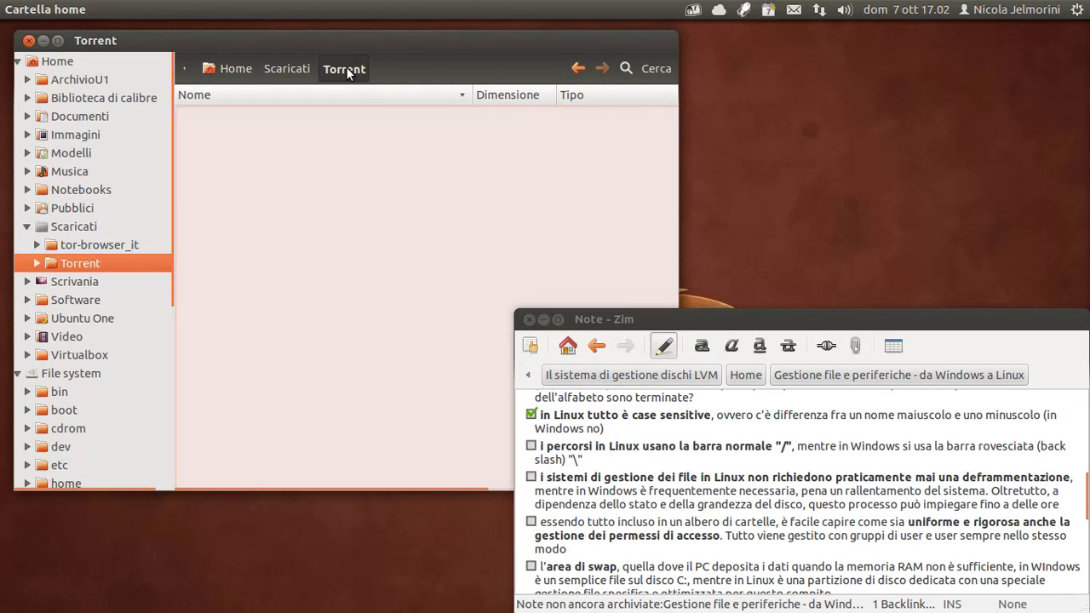
key("ctrl+l")
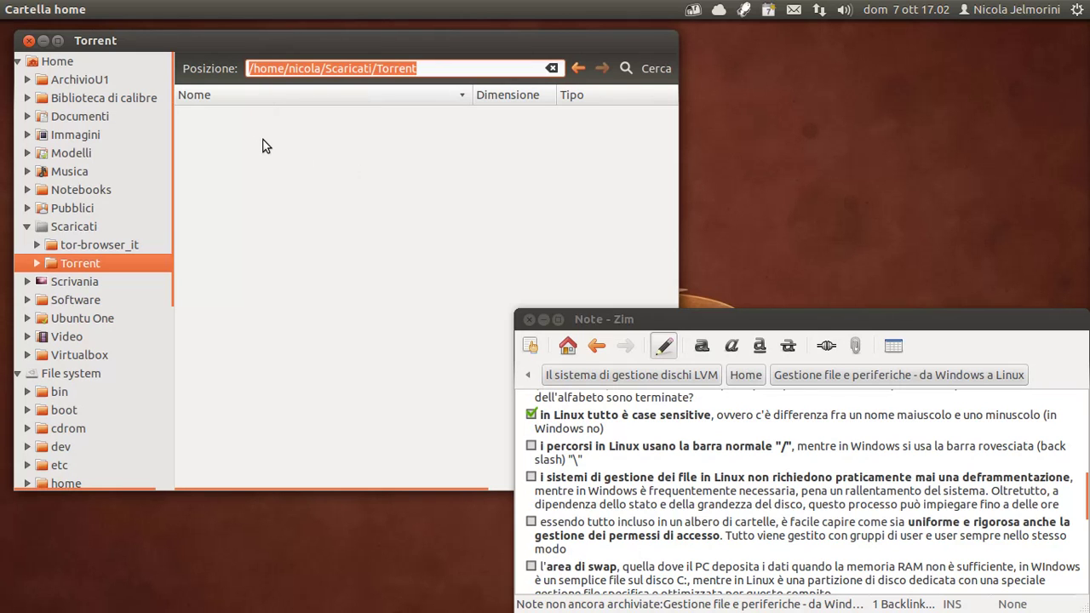
left_click(422, 68)
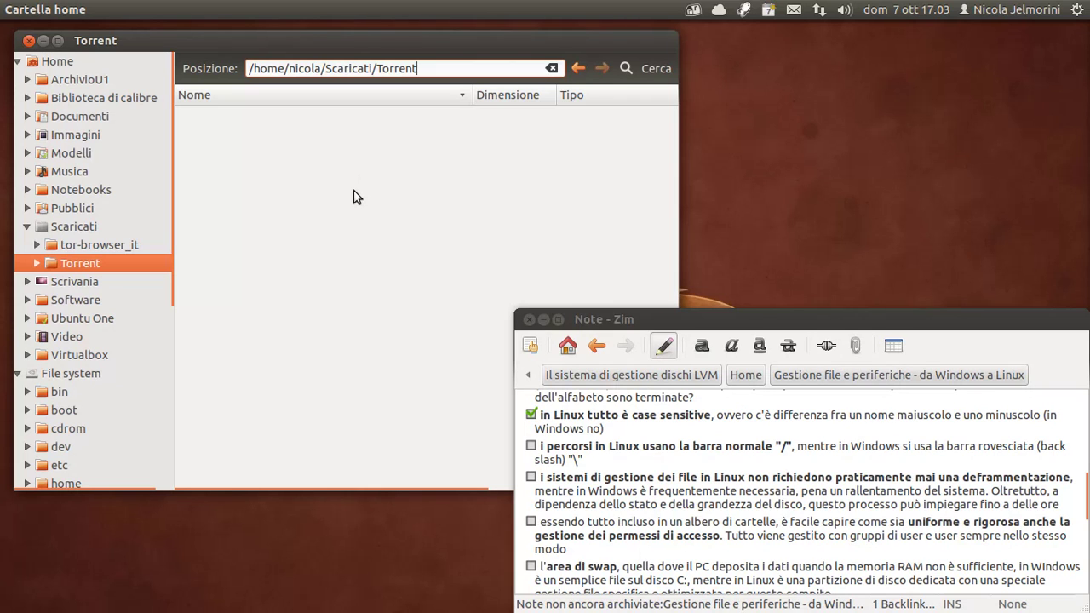
- Tick the note item "i percorsi in Linux usano la barra normale" and restore the file manager's breadcrumb path
left_click(532, 445)
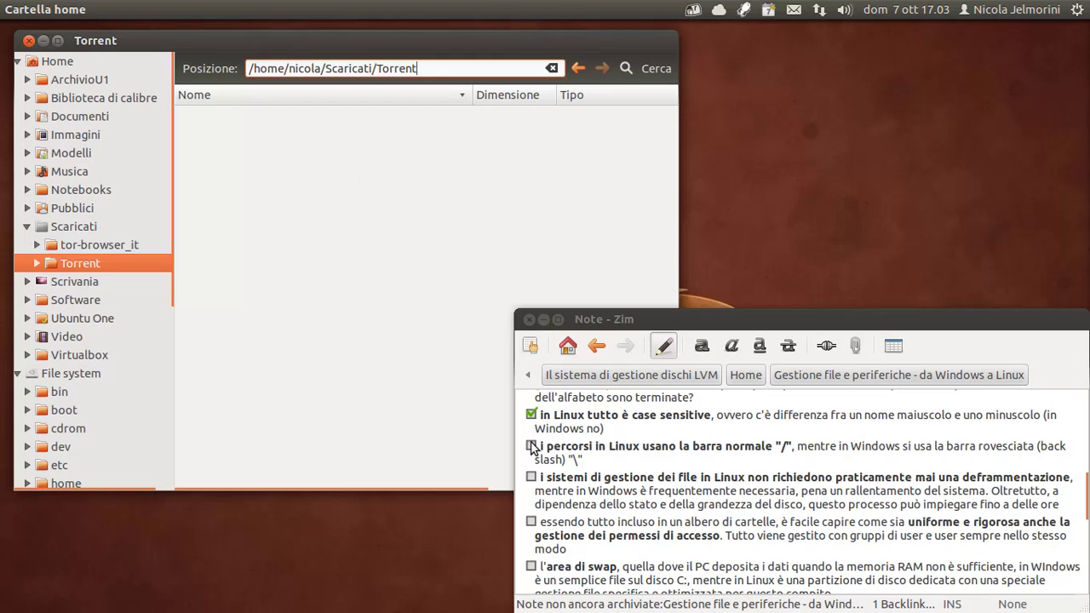
left_click(500, 69)
key("Escape")
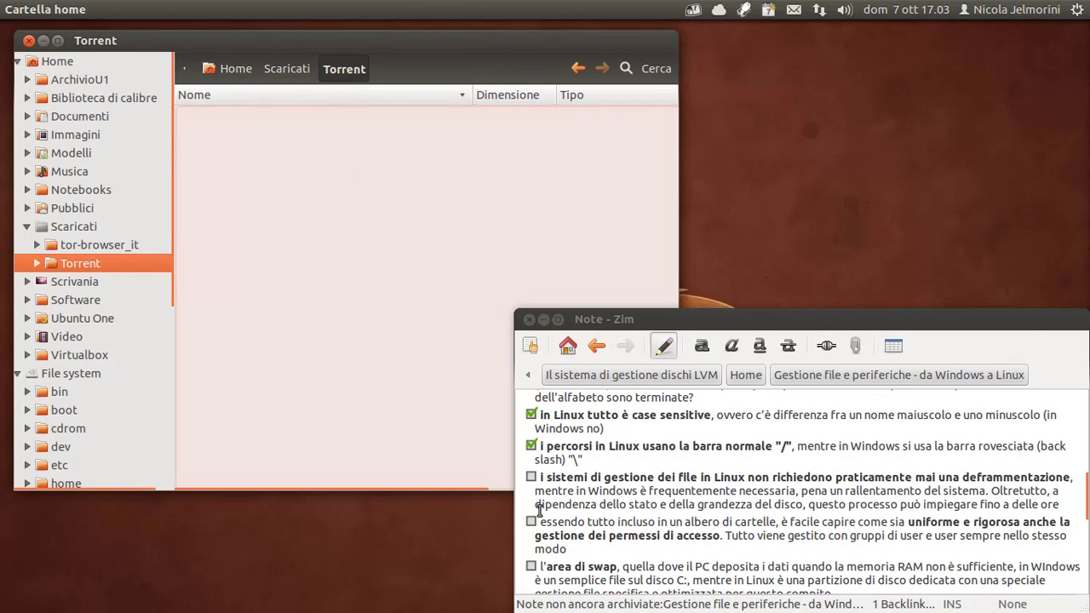
- Tick the item saying Linux file systems practically never need "deframmentazione", and reread its remark about Windows
scroll(553, 469, "down", 1)
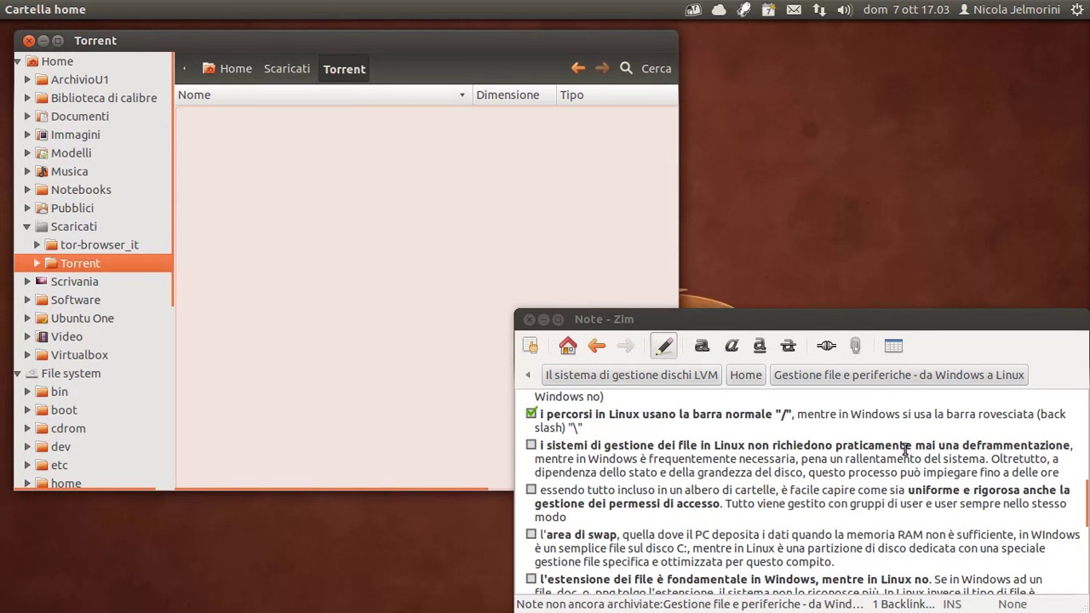
left_click(530, 445)
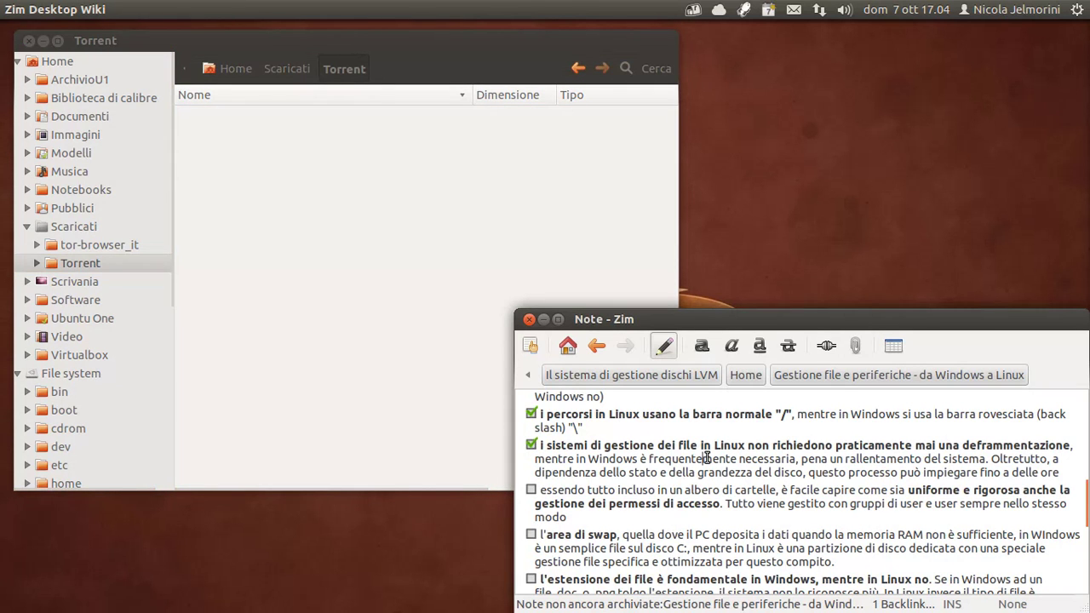
scroll(707, 458, "down", 1)
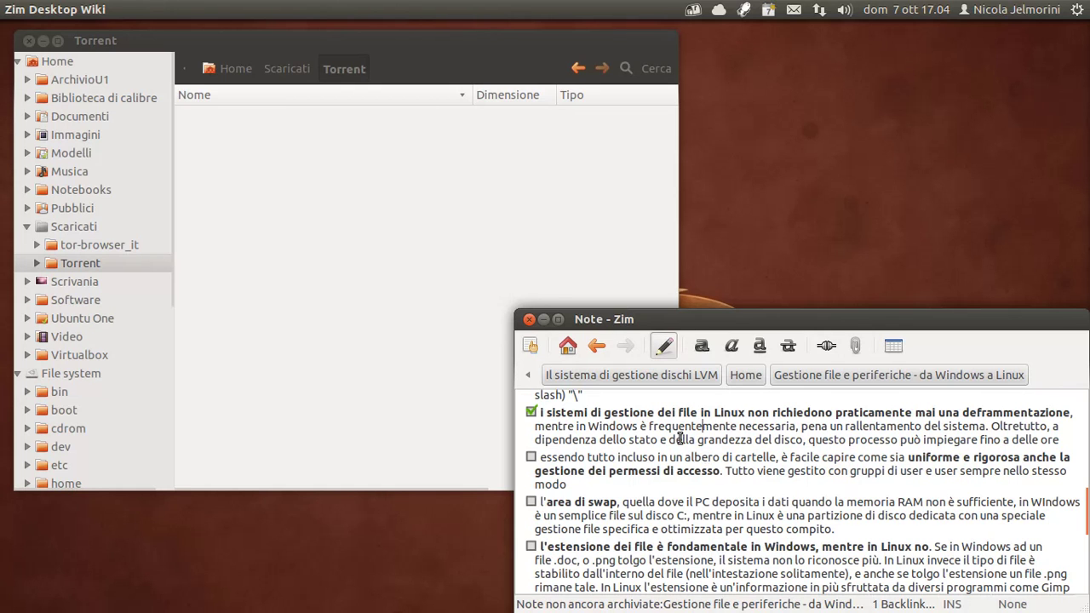
left_click(596, 426)
scroll(637, 444, "up", 1)
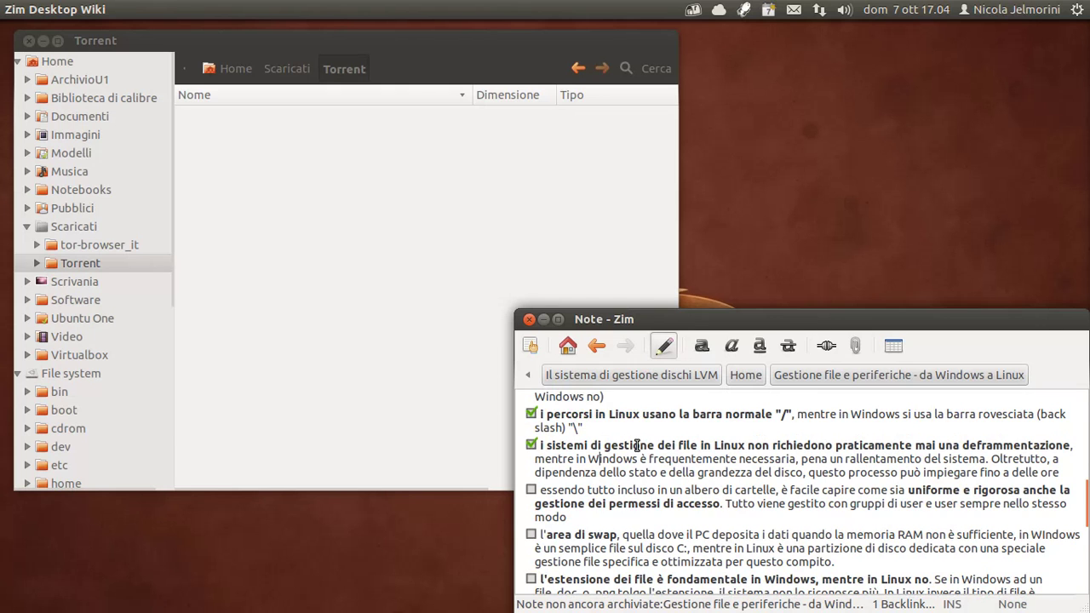
scroll(637, 444, "down", 1)
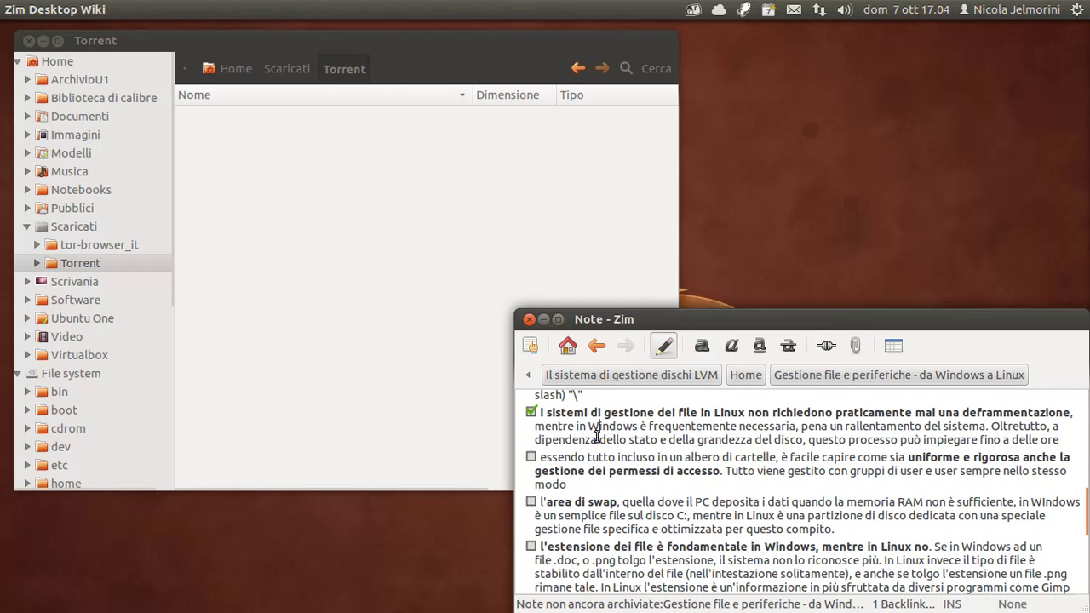
left_click_drag(596, 435, 477, 456)
left_click_drag(900, 423, 647, 426)
left_click(649, 426)
- In the file manager, view the Home folder and the File system root, and look through the root's folder tree
scroll(601, 475, "down", 1)
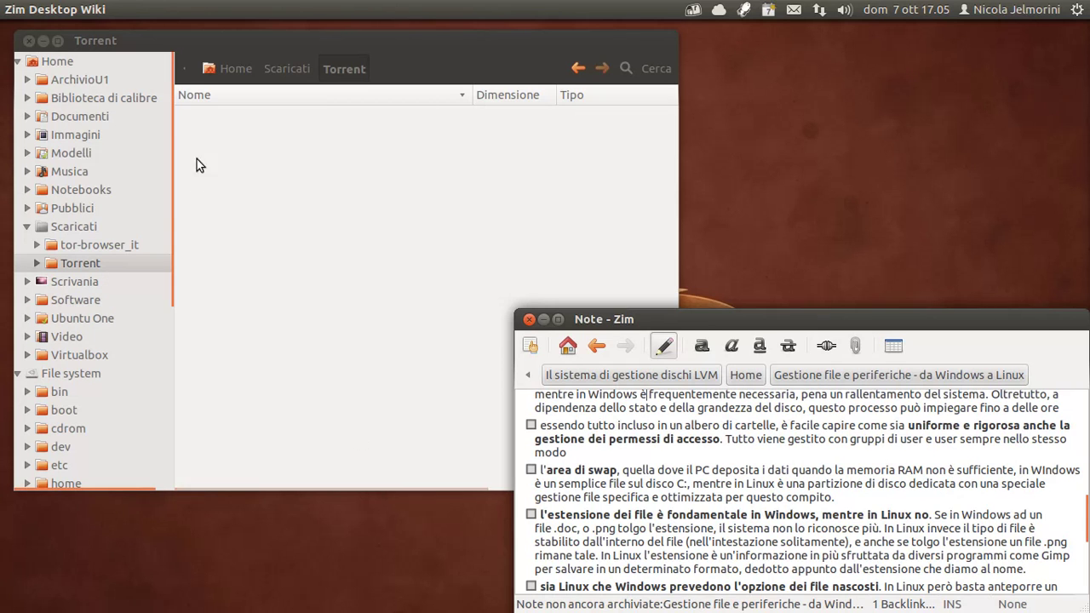
left_click(90, 44)
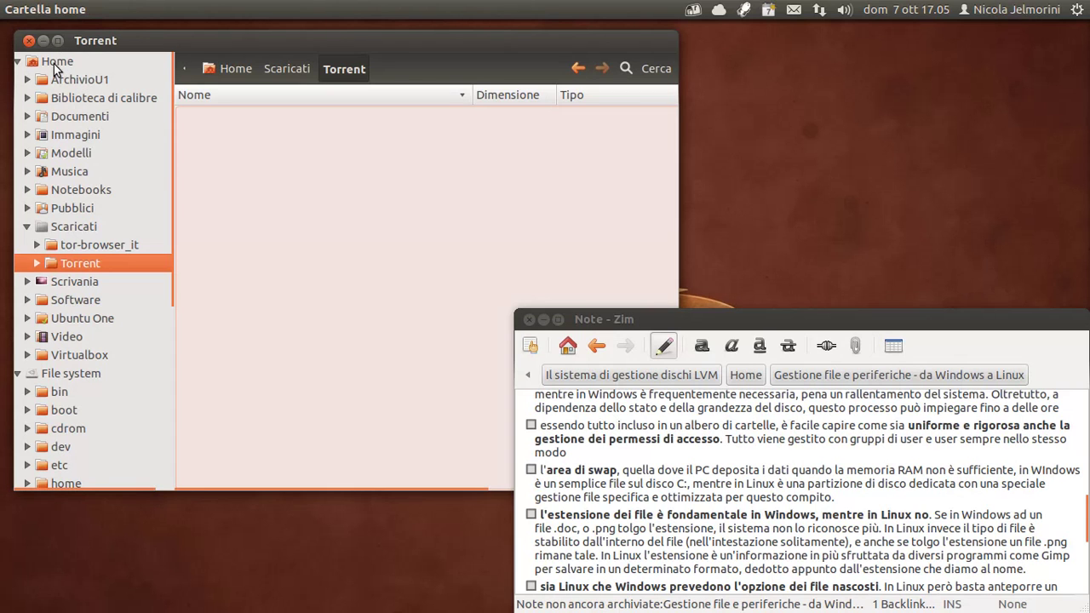
left_click(58, 63)
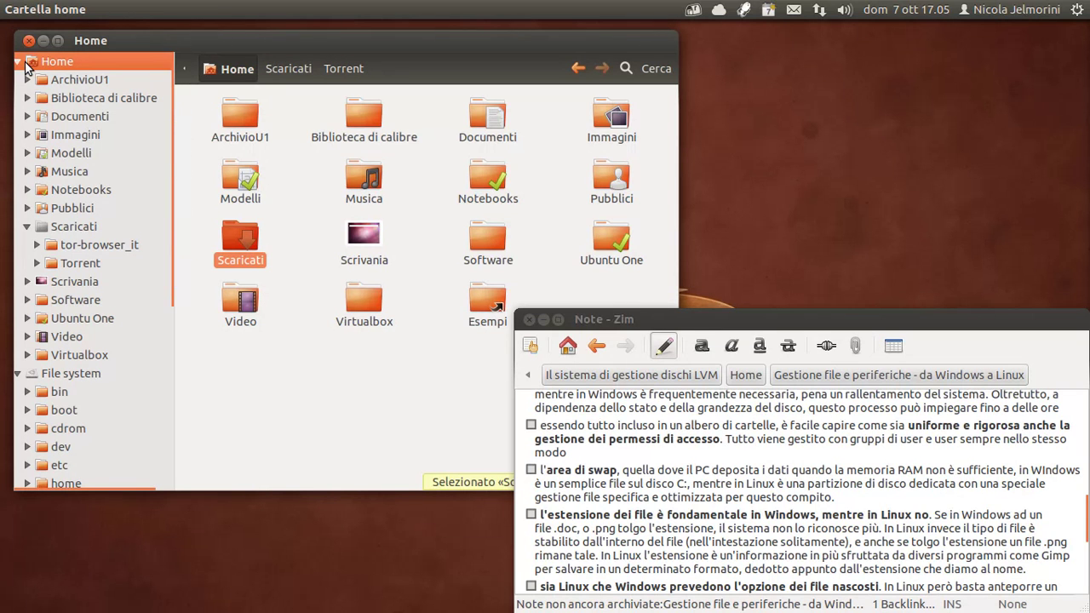
left_click(91, 375)
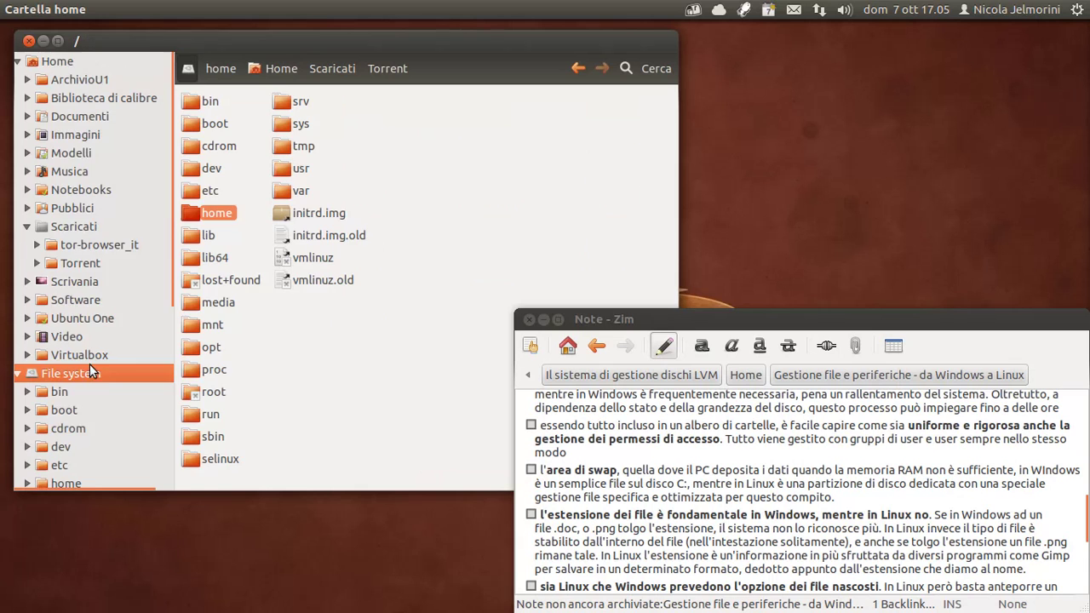
scroll(90, 368, "down", 5)
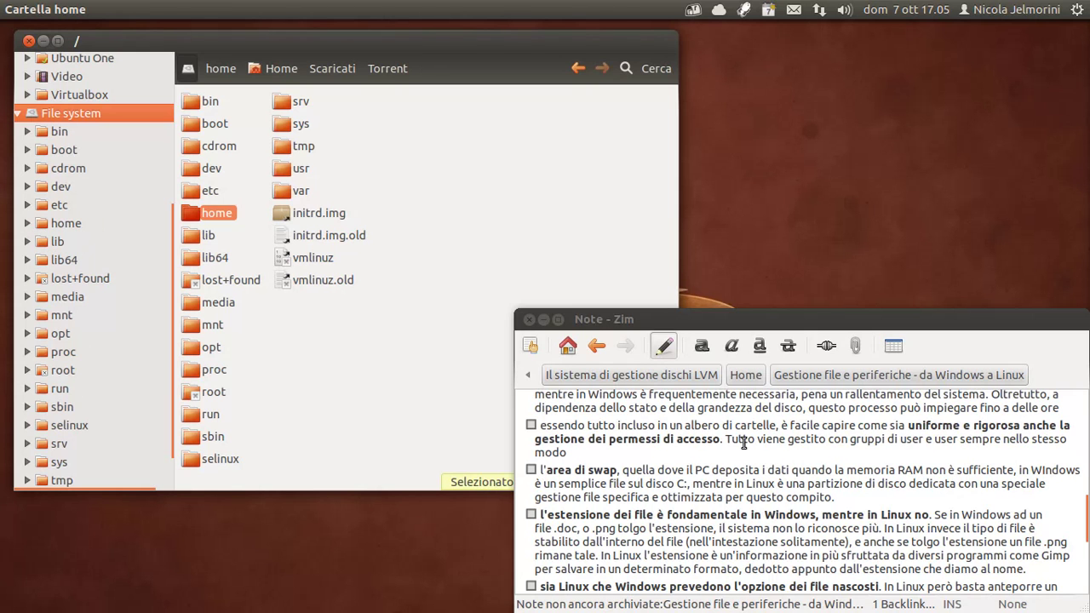
- Return to the Zim note and tick the item on "uniforme e rigorosa anche la gestione dei permessi di accesso"
left_click(580, 455)
scroll(580, 456, "up", 1)
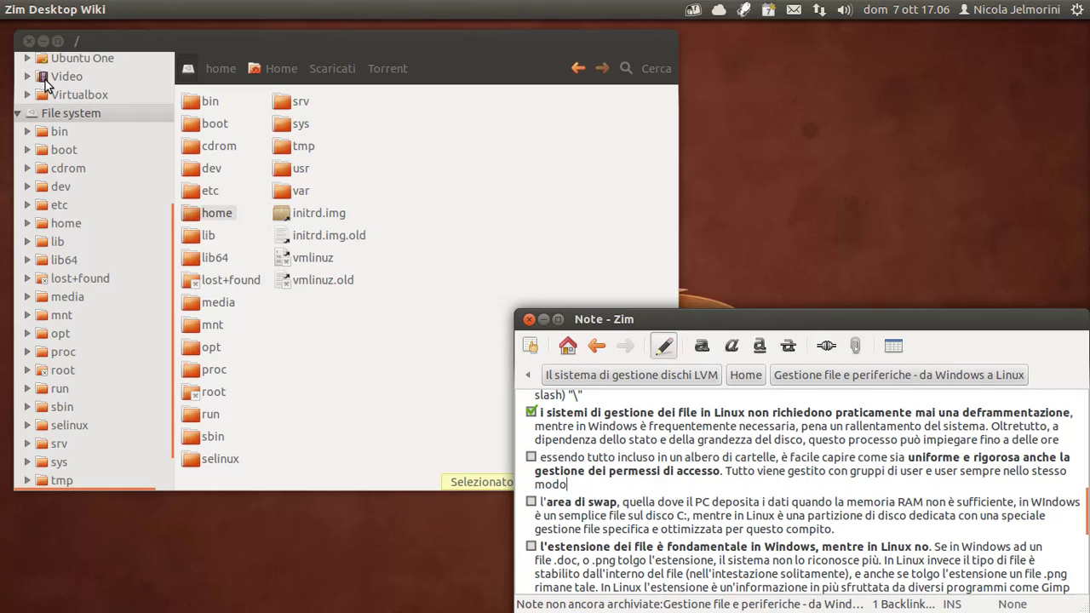
left_click(530, 458)
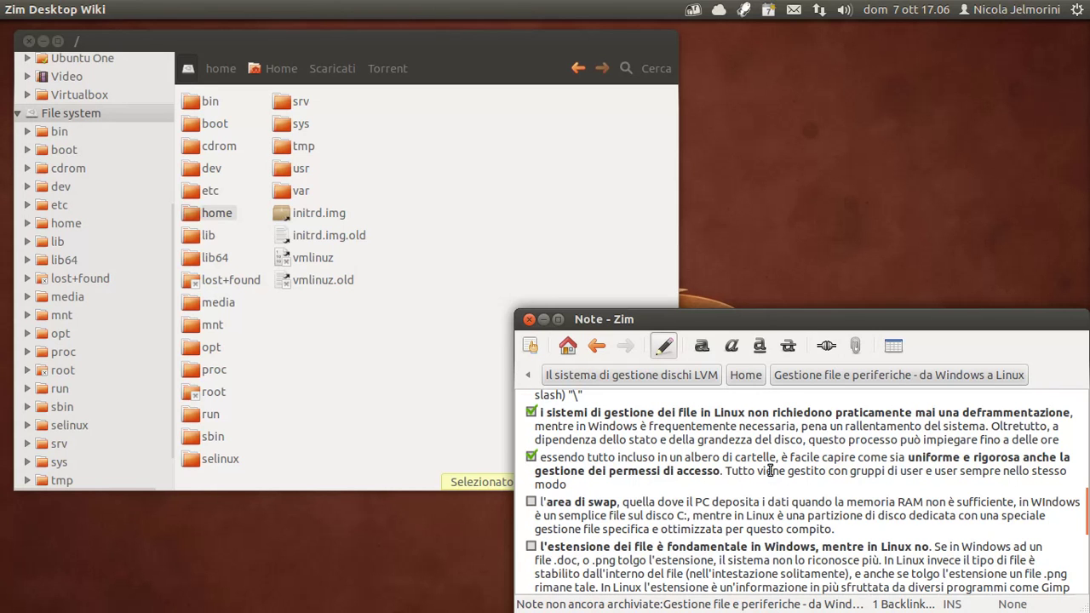
- Highlight the full text of the access permissions item twice while rereading it, clearing the selection each time
left_click_drag(579, 485, 542, 457)
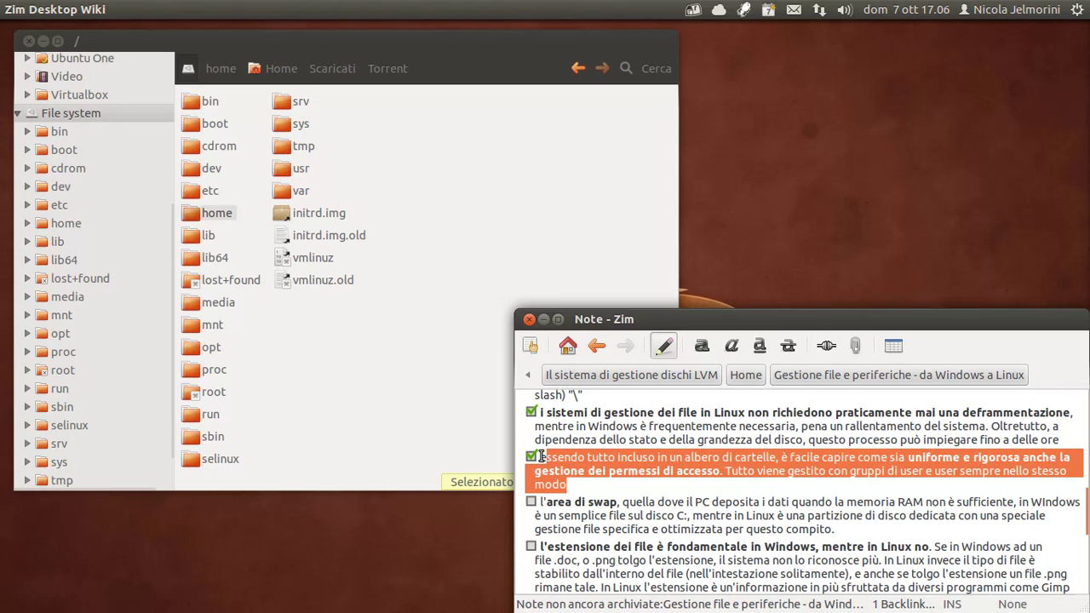
left_click(623, 470)
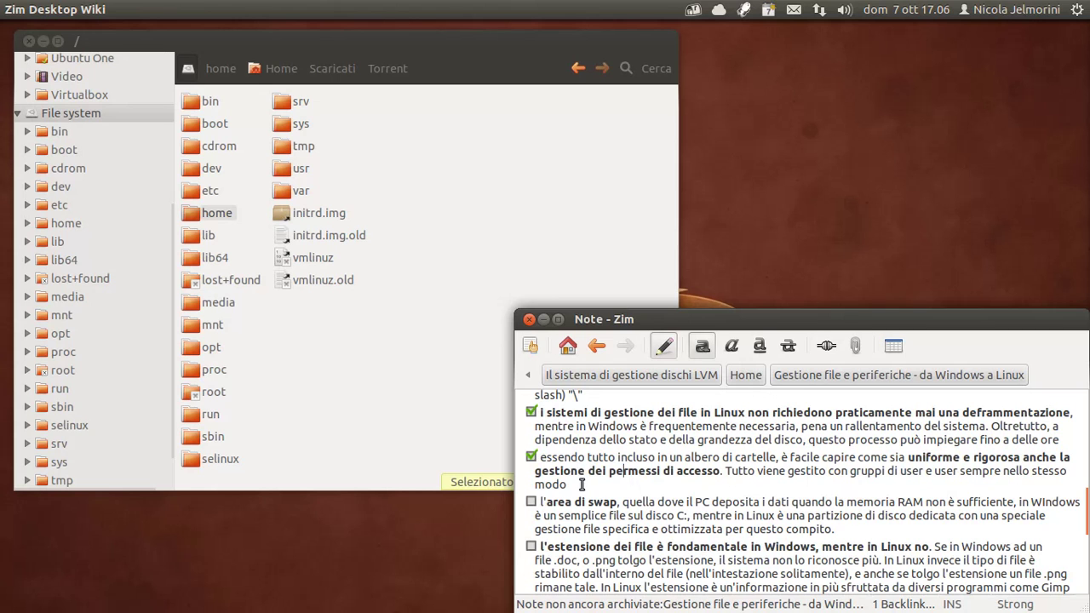
left_click_drag(567, 484, 532, 457)
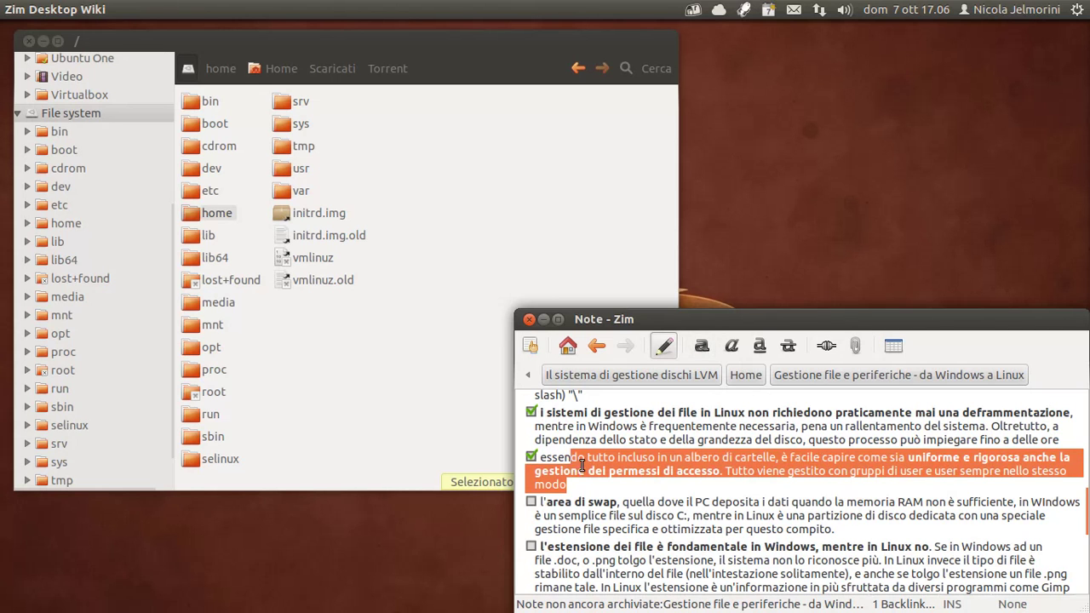
key("F12")
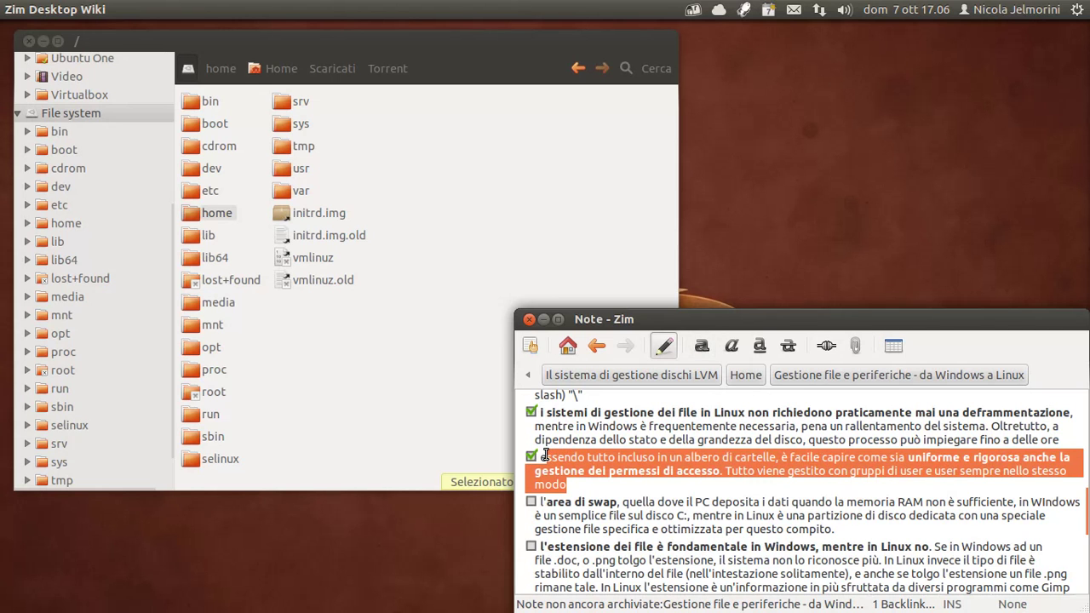
left_click(687, 470)
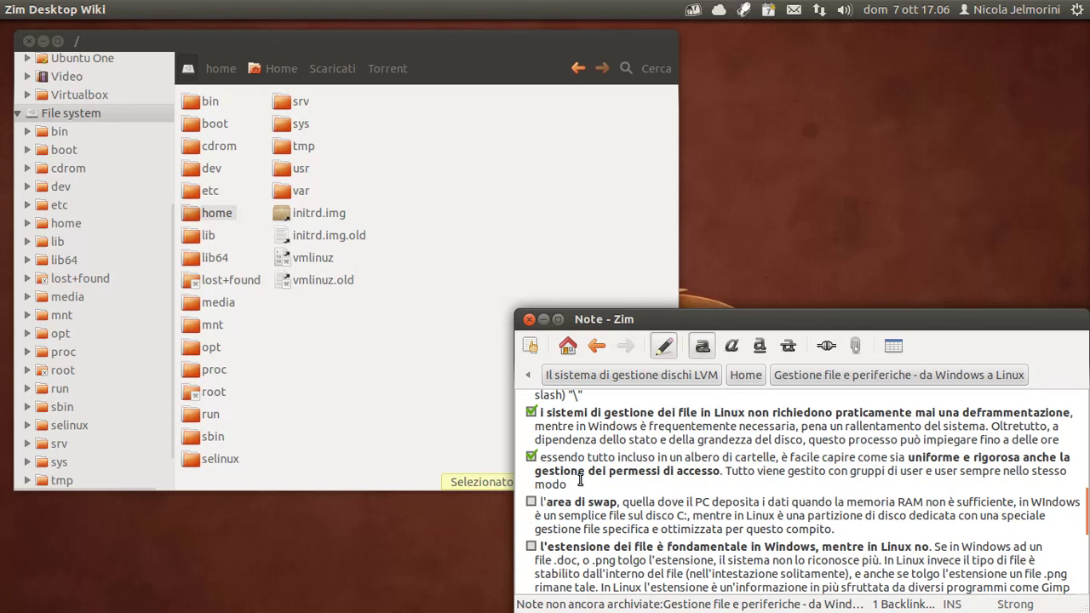
- Move on to the swap item in the note and highlight its opening words "l'area di swap"
scroll(580, 482, "down", 1)
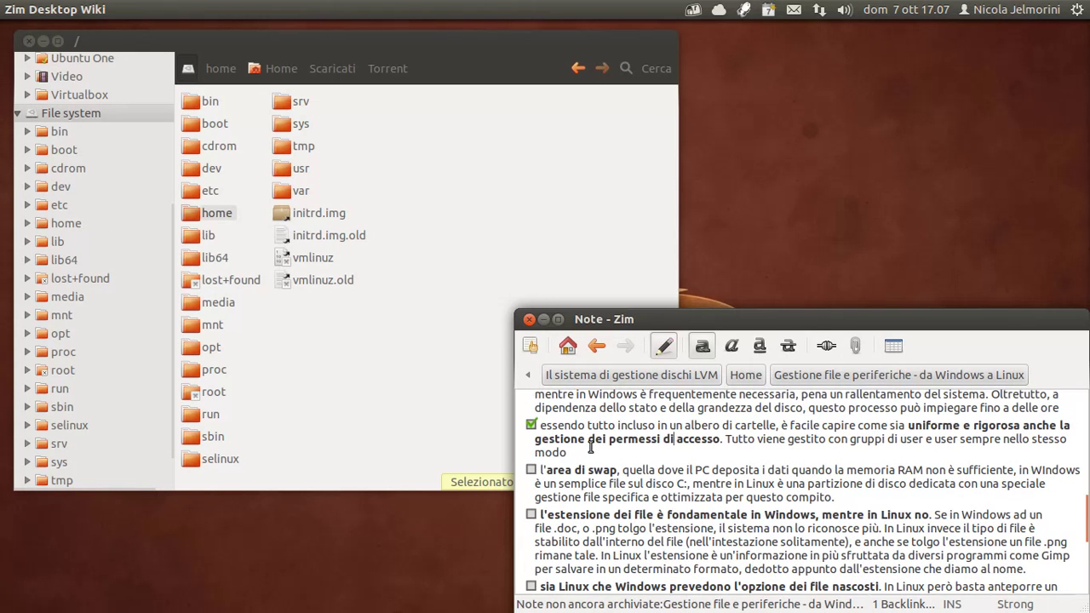
scroll(591, 447, "down", 1)
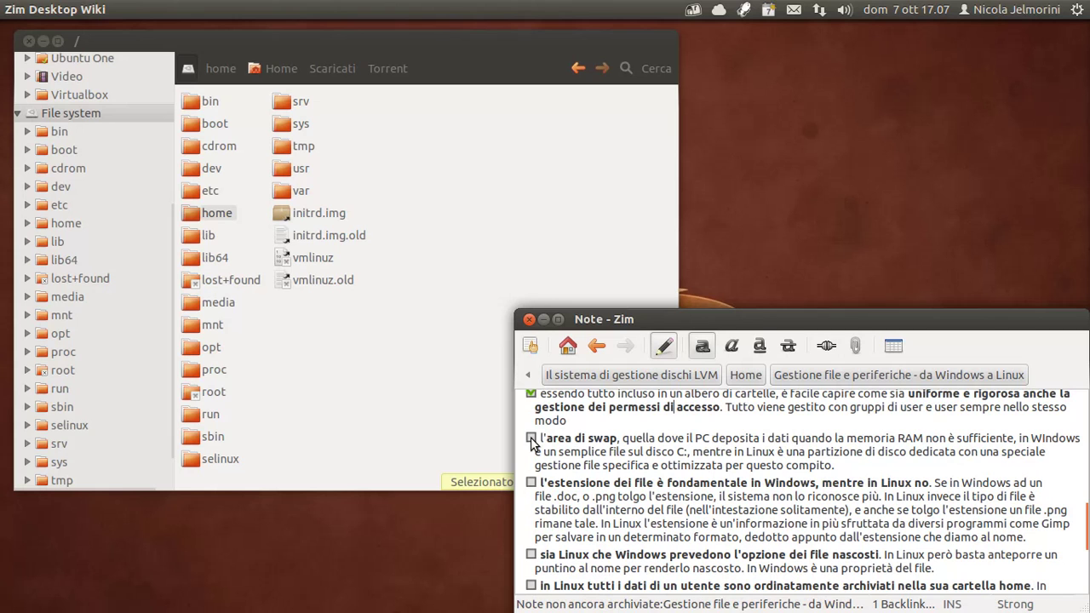
left_click_drag(653, 440, 541, 440)
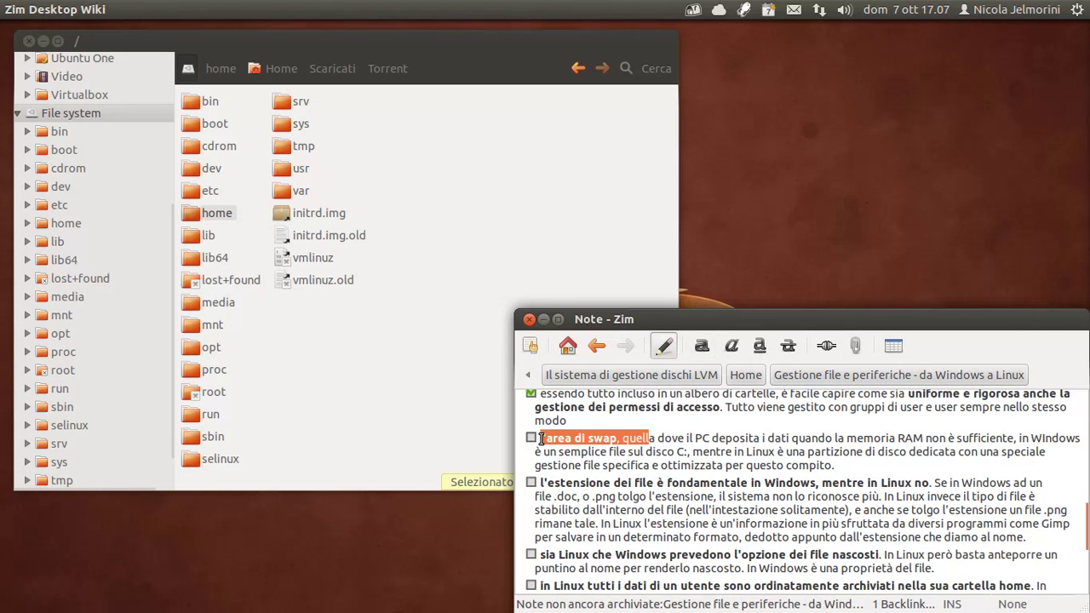
left_click(696, 436)
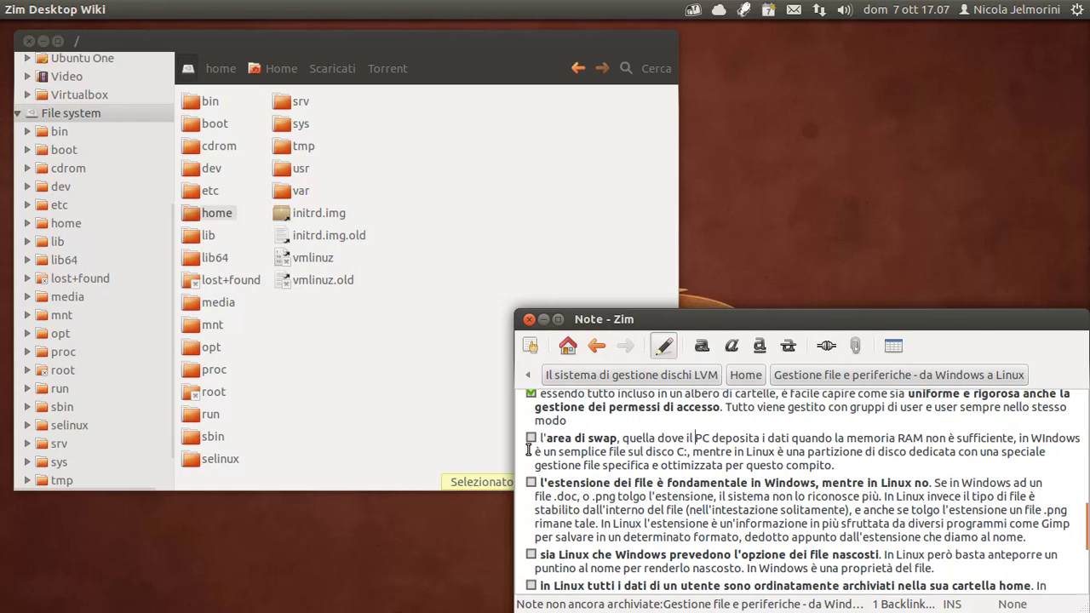
left_click_drag(540, 437, 624, 441)
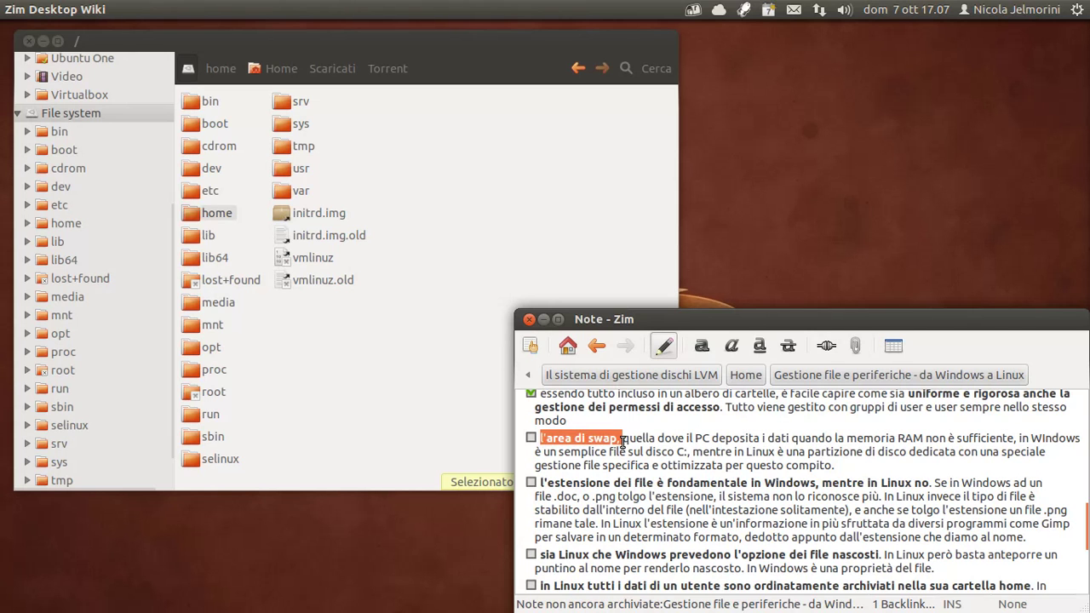
left_click(639, 438)
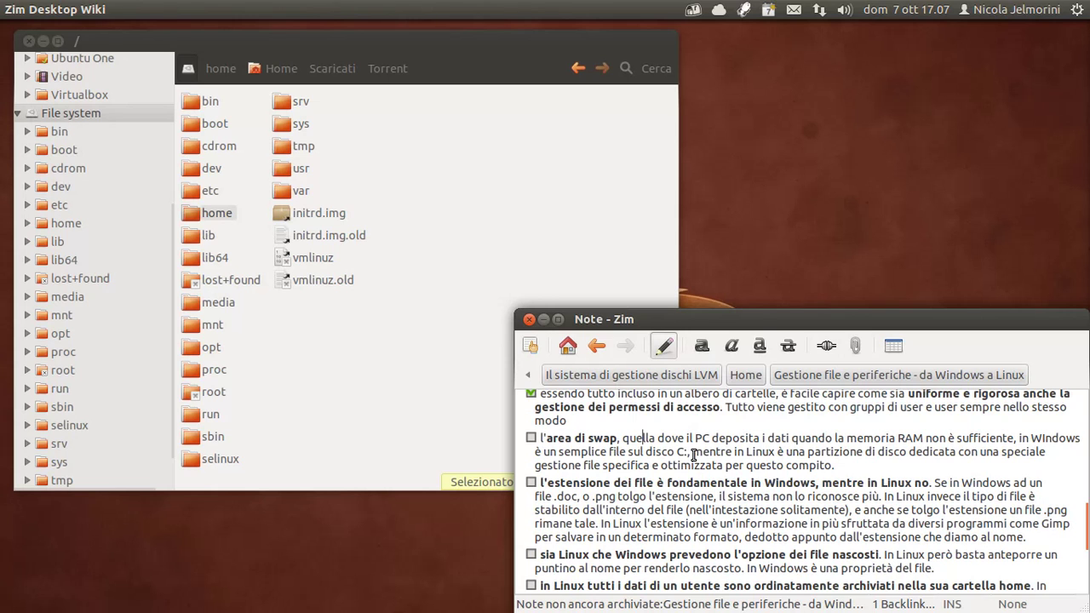
- Highlight the swap item's Windows explanation up to "C:", and the part from "mentre in Linux" to "questo compito"
left_click_drag(692, 451, 1015, 437)
left_click(751, 439)
type(",")
left_click_drag(541, 435, 685, 451)
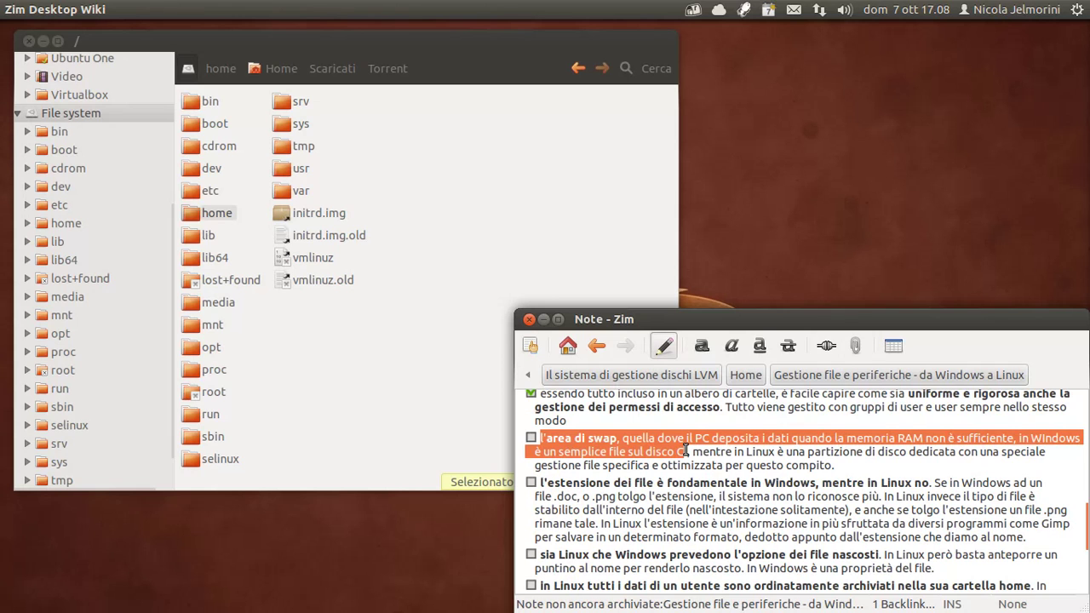
left_click(687, 450)
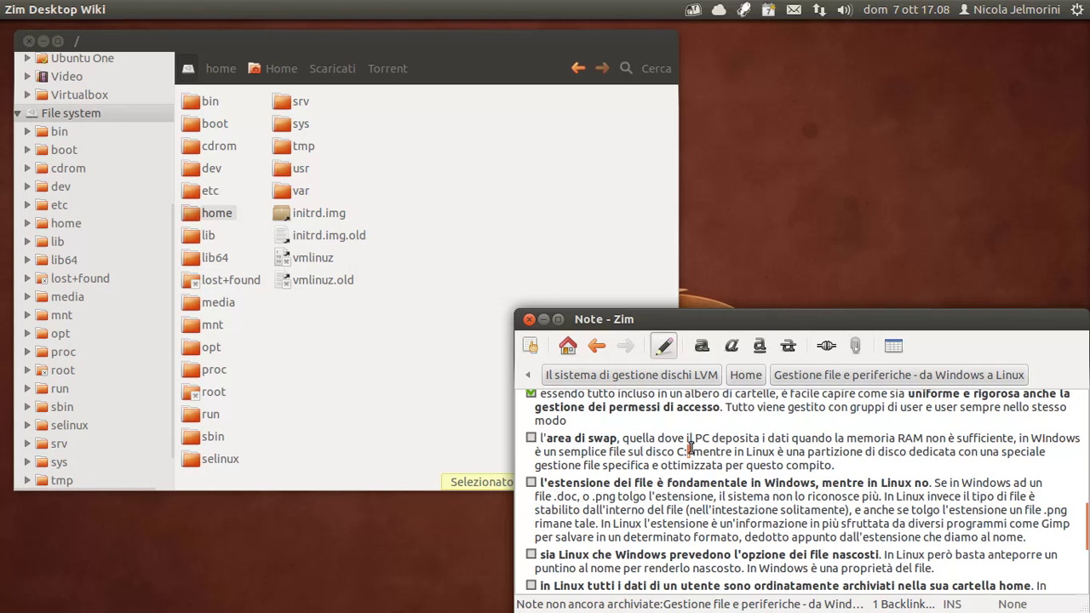
left_click_drag(688, 452, 777, 454)
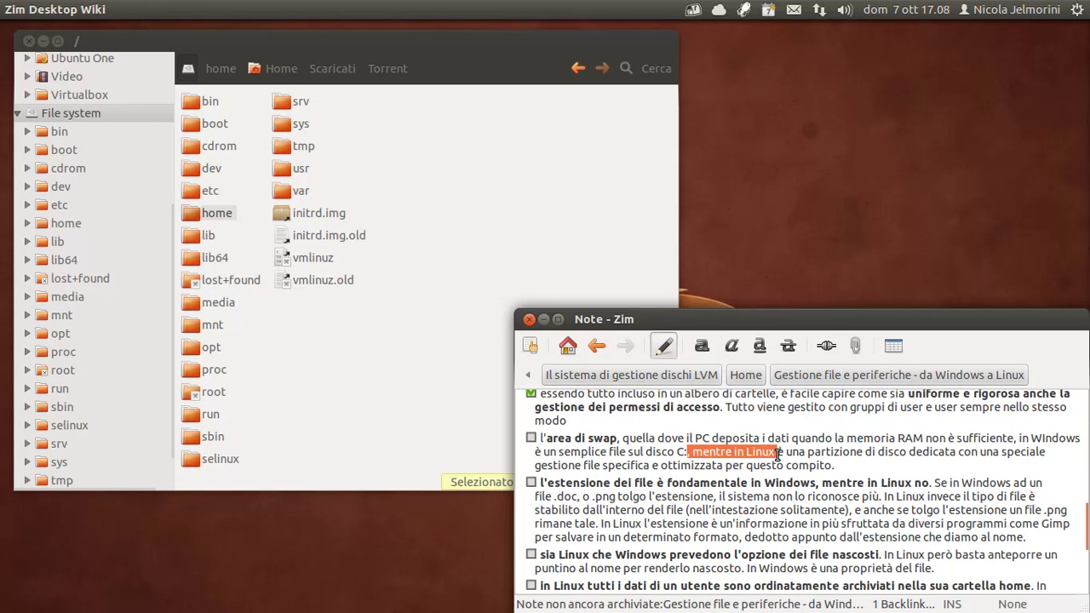
left_click(778, 455)
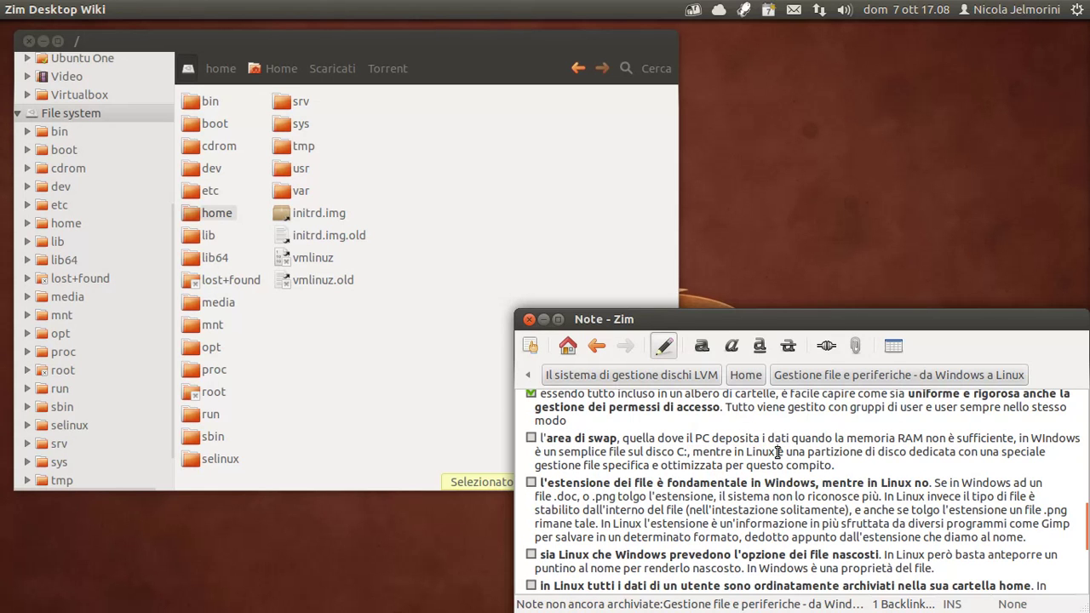
left_click_drag(692, 452, 903, 465)
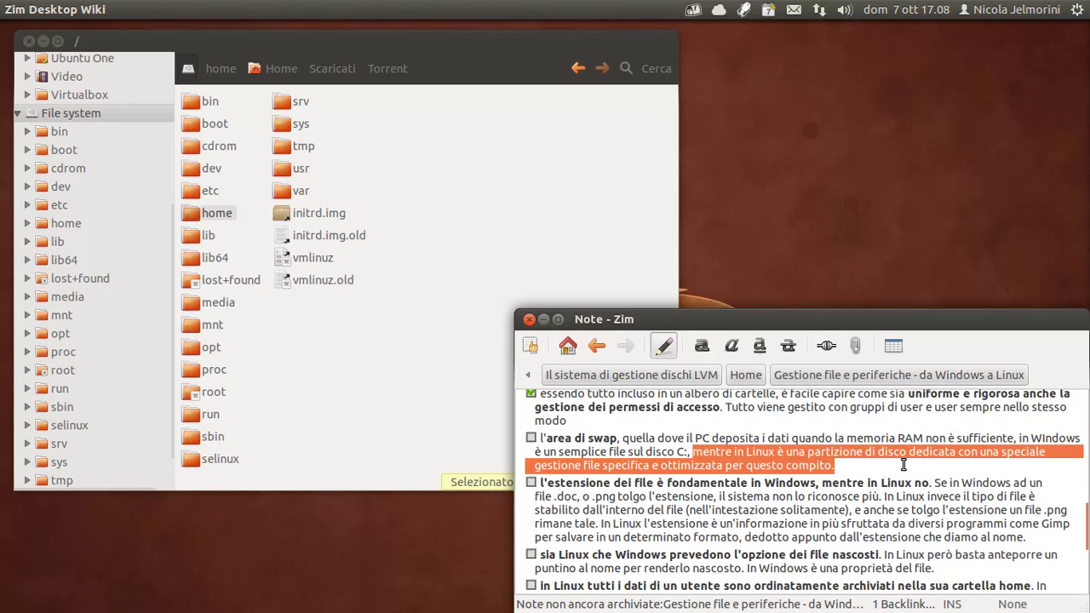
left_click(729, 453)
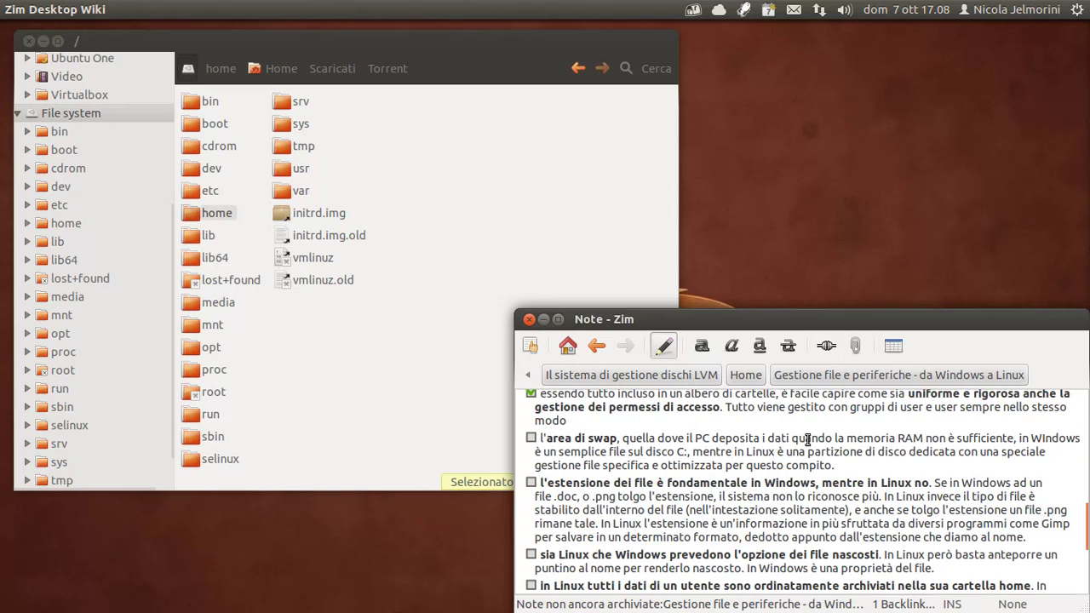
- Highlight the swap item's Linux explanation and the item's full text while rereading, and tick the "area di swap" item
left_click_drag(841, 474, 694, 452)
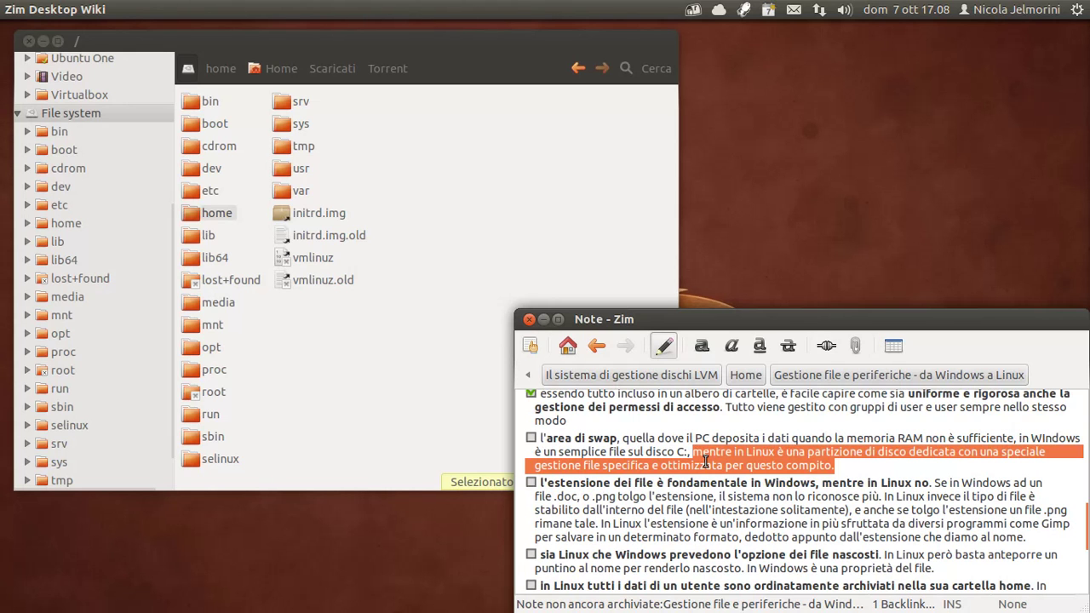
left_click(636, 440)
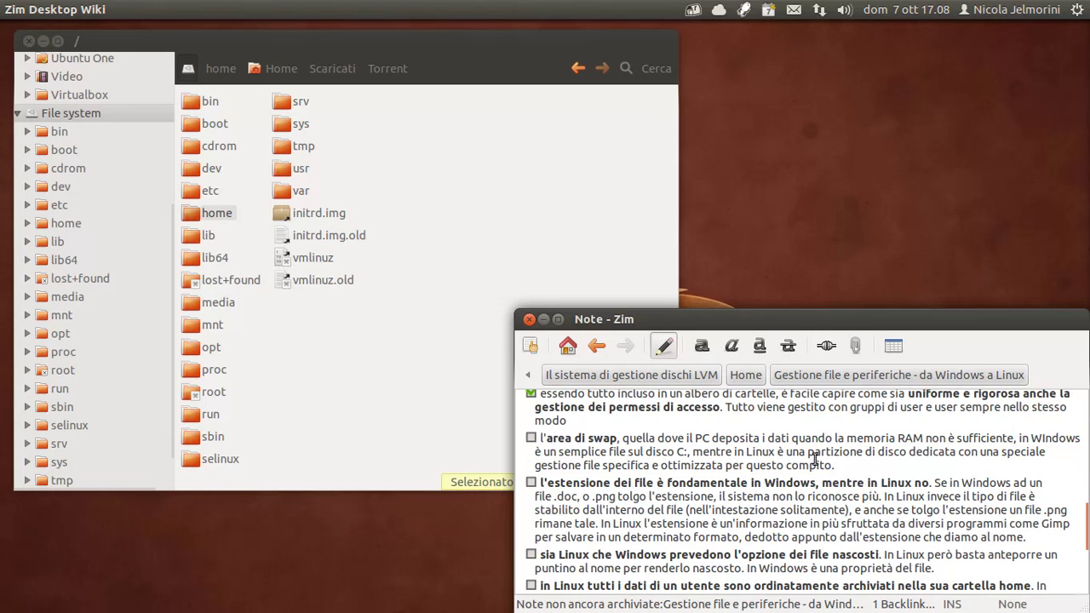
left_click_drag(854, 467, 542, 437)
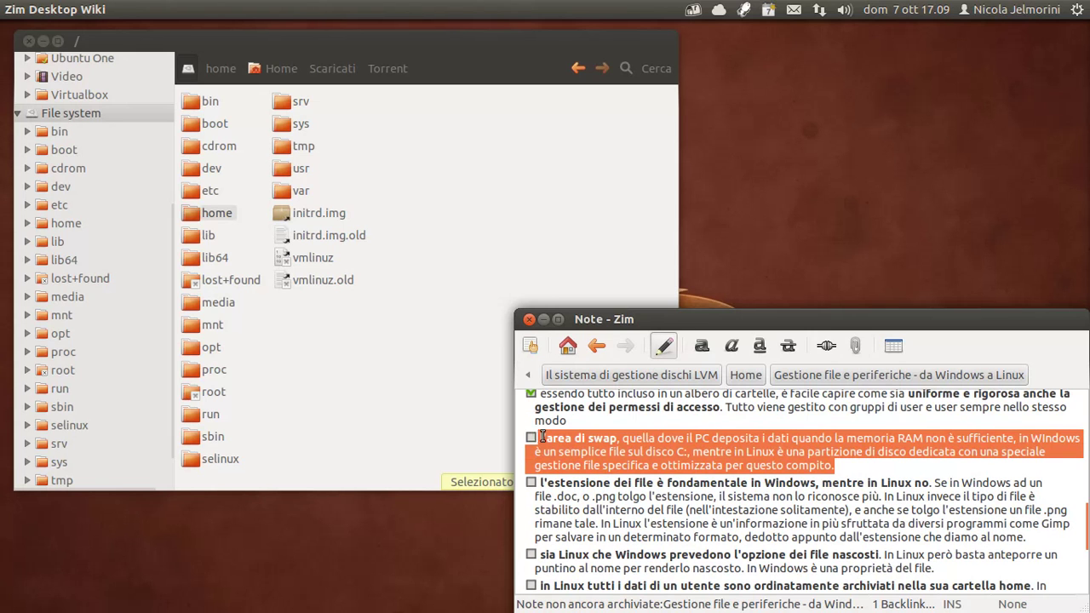
left_click(624, 452)
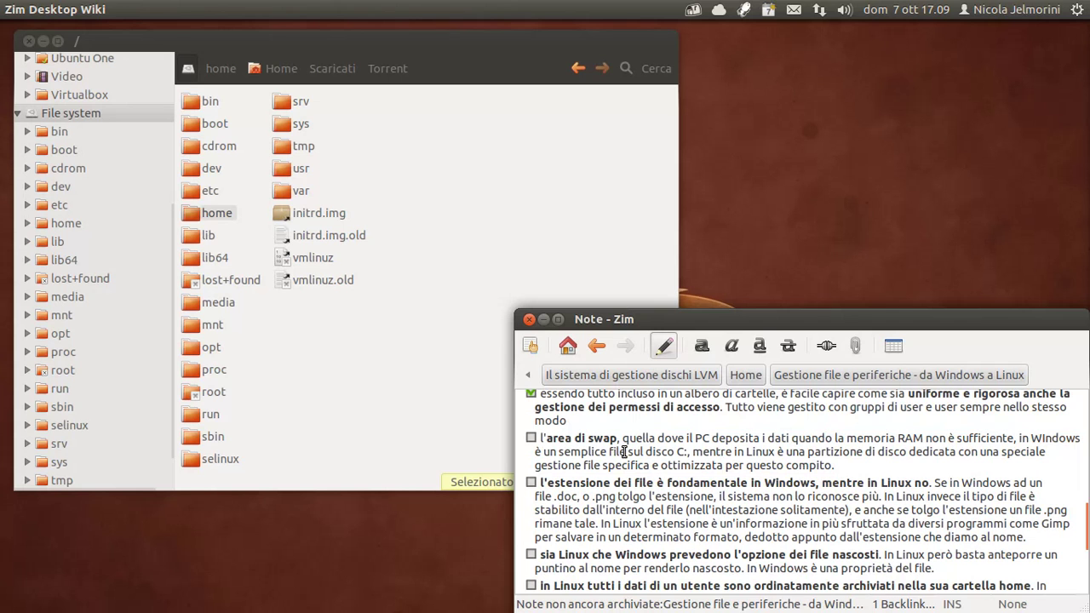
left_click(531, 439)
- Move on to the file extension item and highlight its Windows example from ".doc, o .png" to "il sistema non lo riconosce più"
scroll(531, 440, "down", 2)
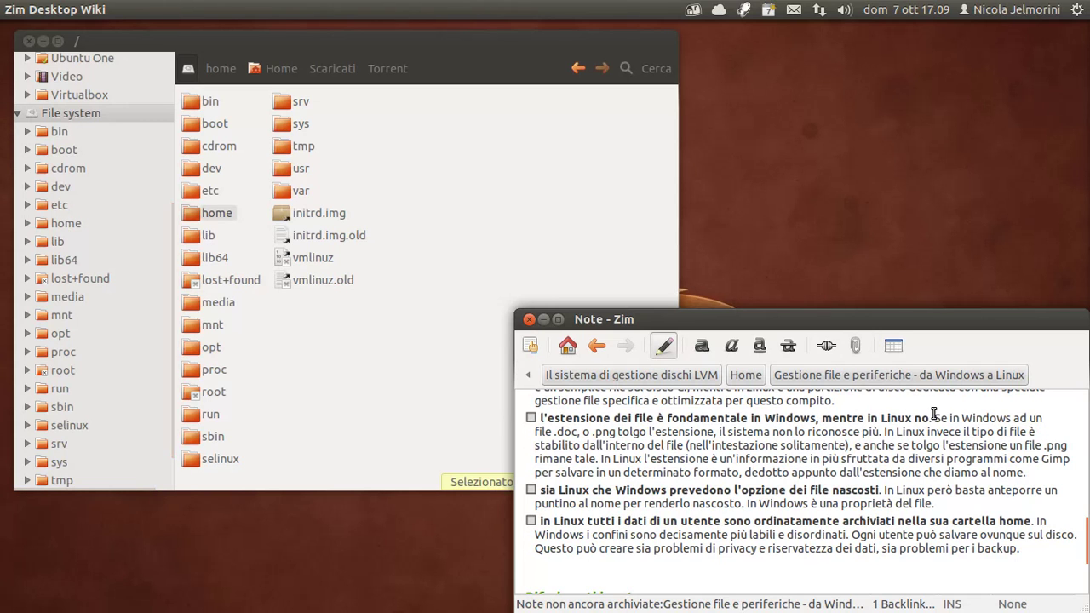
left_click(933, 417)
left_click_drag(550, 431, 623, 436)
left_click(651, 443)
left_click_drag(705, 432, 869, 436)
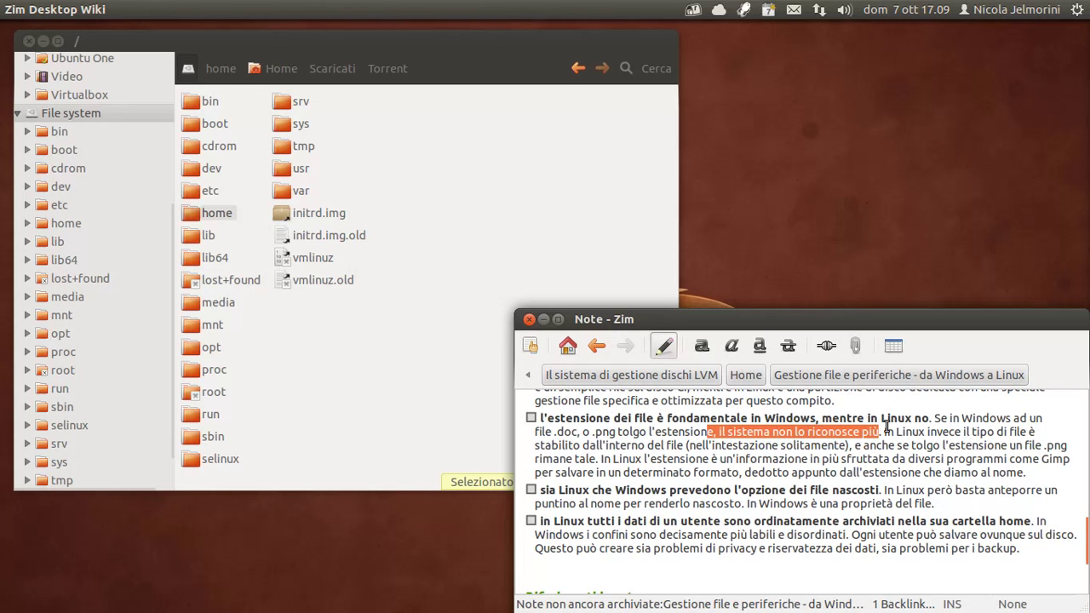
- Highlight the extension item's Linux passage starting "In Linux invece", the words "nell'intestazione solitamente" and the ".png" example, clearing the selection at the end
left_click_drag(883, 432, 898, 445)
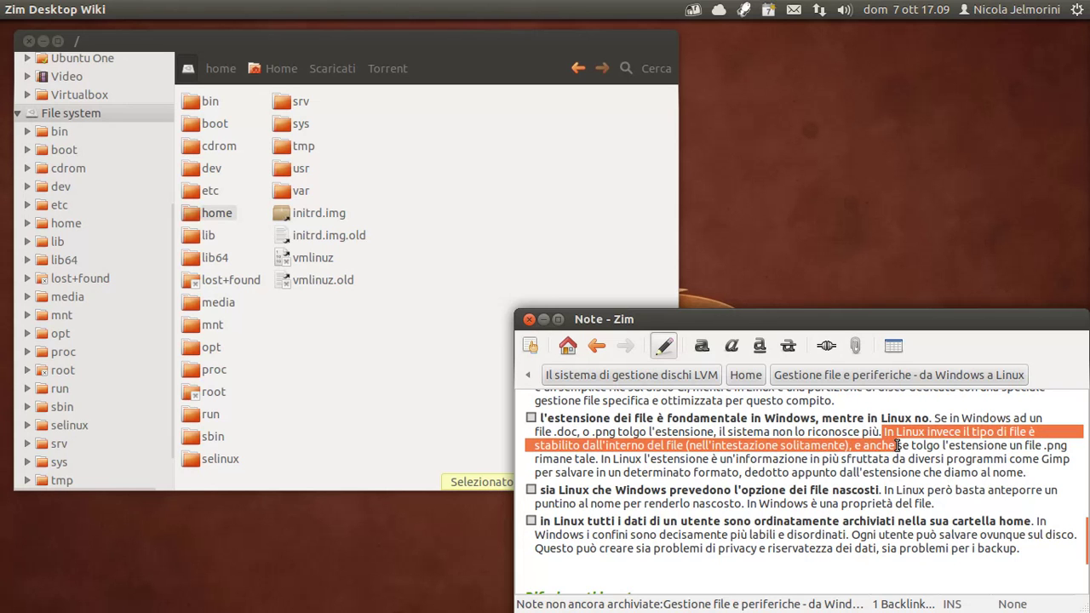
left_click(783, 442)
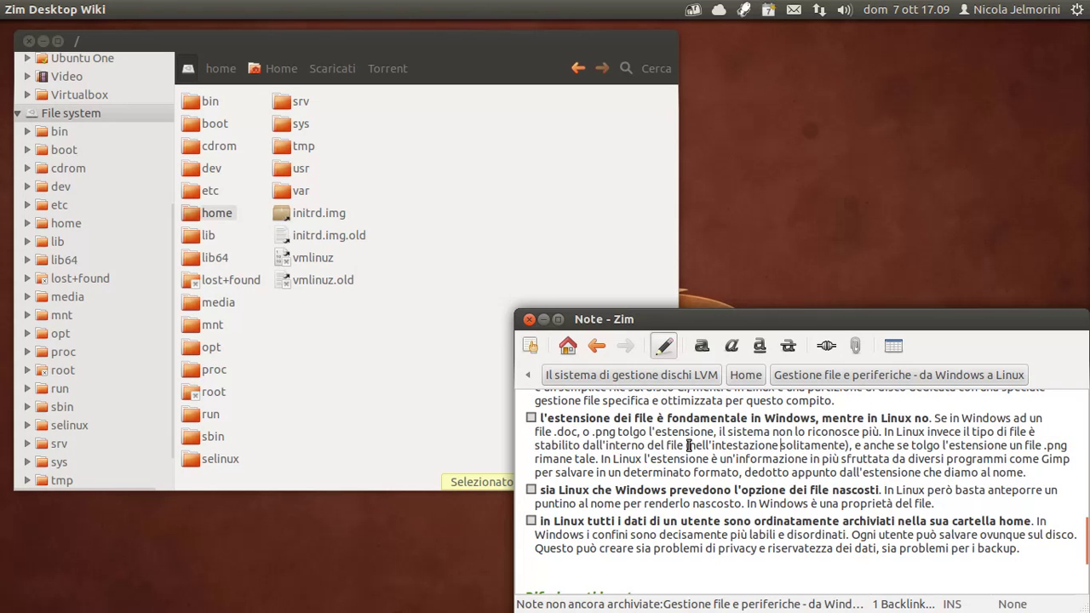
left_click_drag(689, 444, 846, 441)
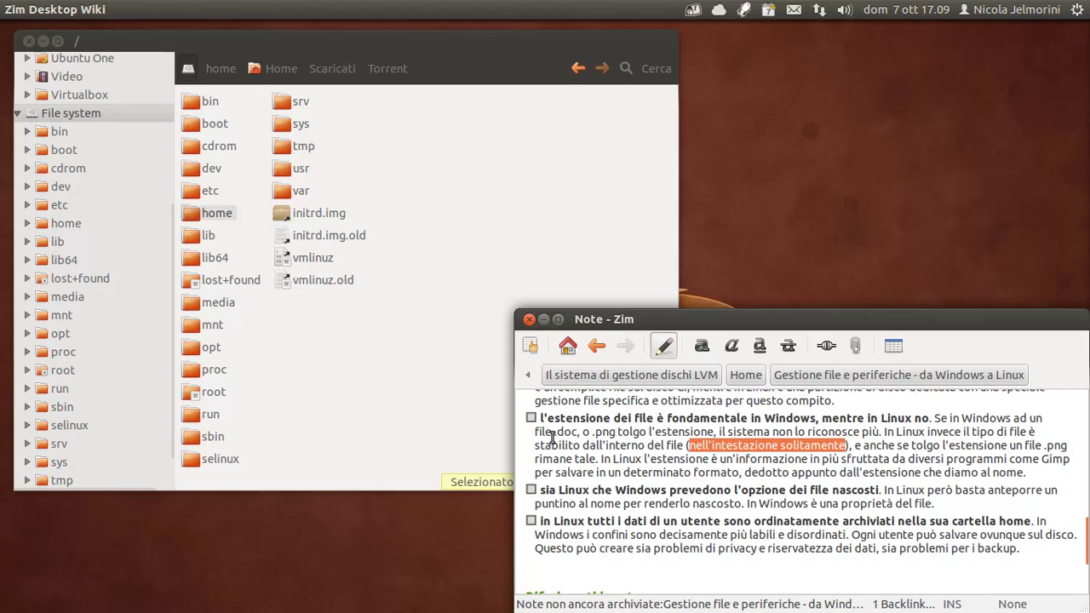
left_click_drag(551, 432, 623, 432)
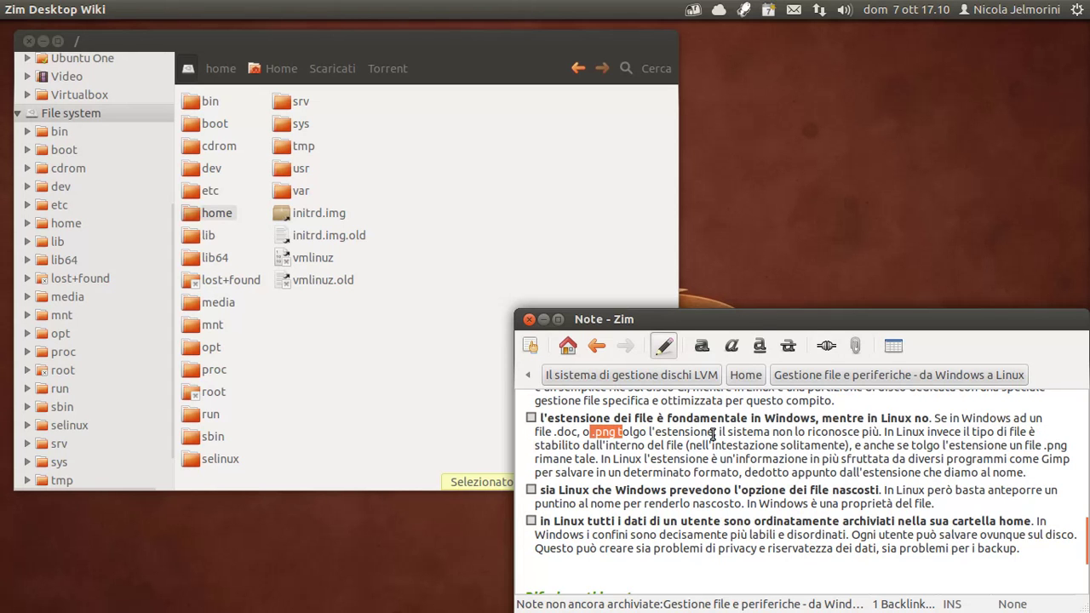
left_click(824, 418)
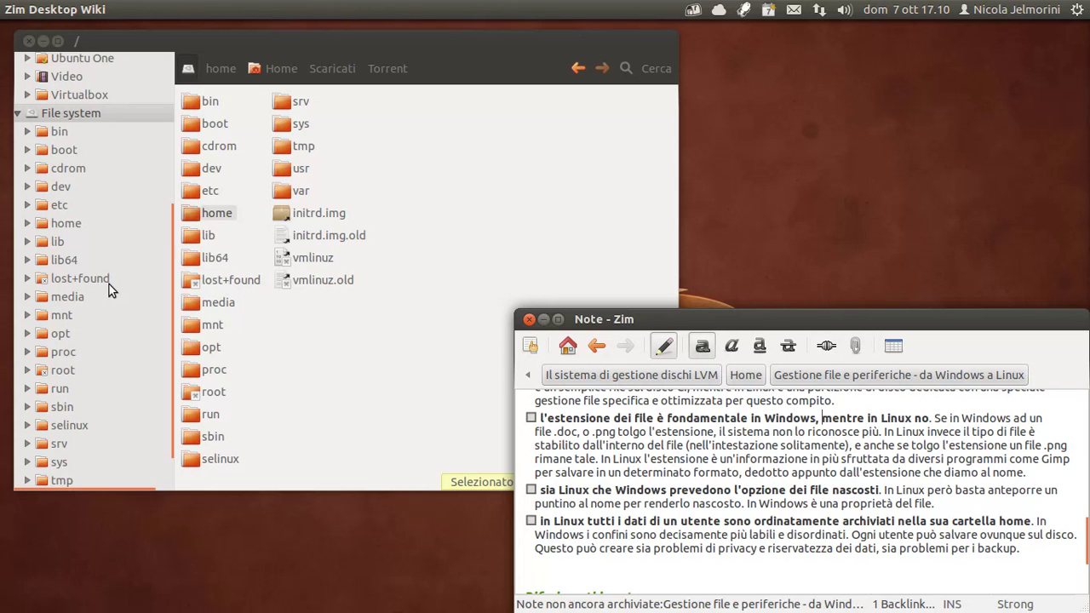
- In the file manager, open the Diverse folder inside Immagini in the user's home folder
left_click(66, 224)
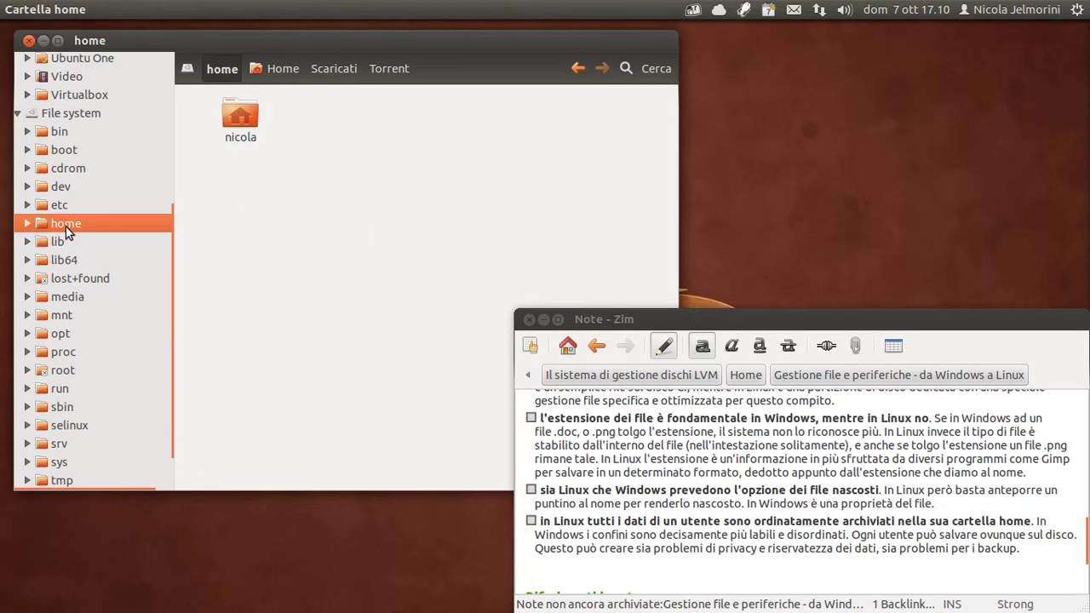
double_click(240, 115)
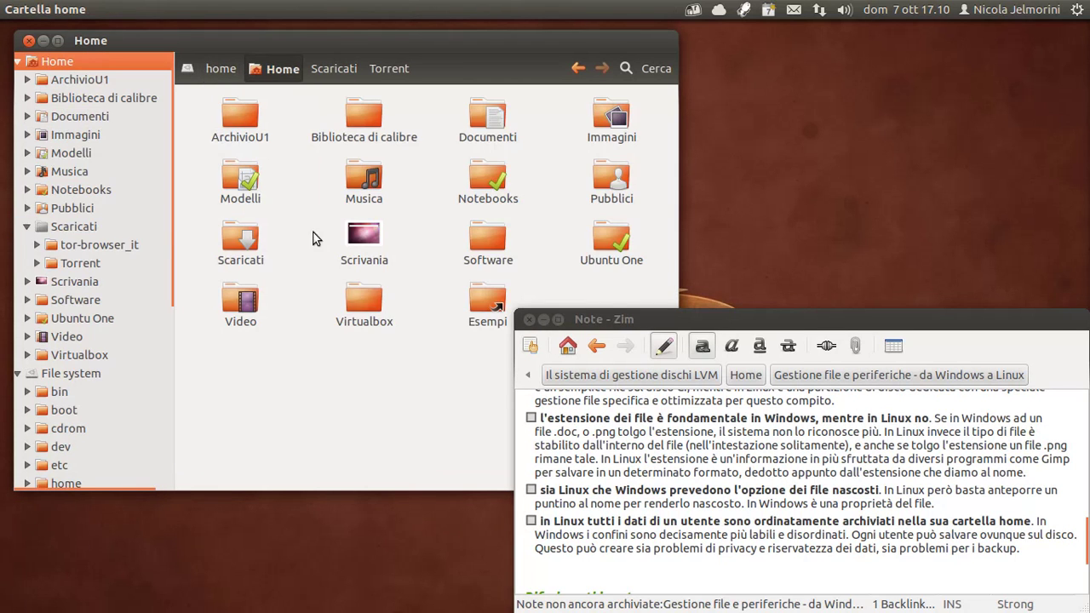
double_click(592, 117)
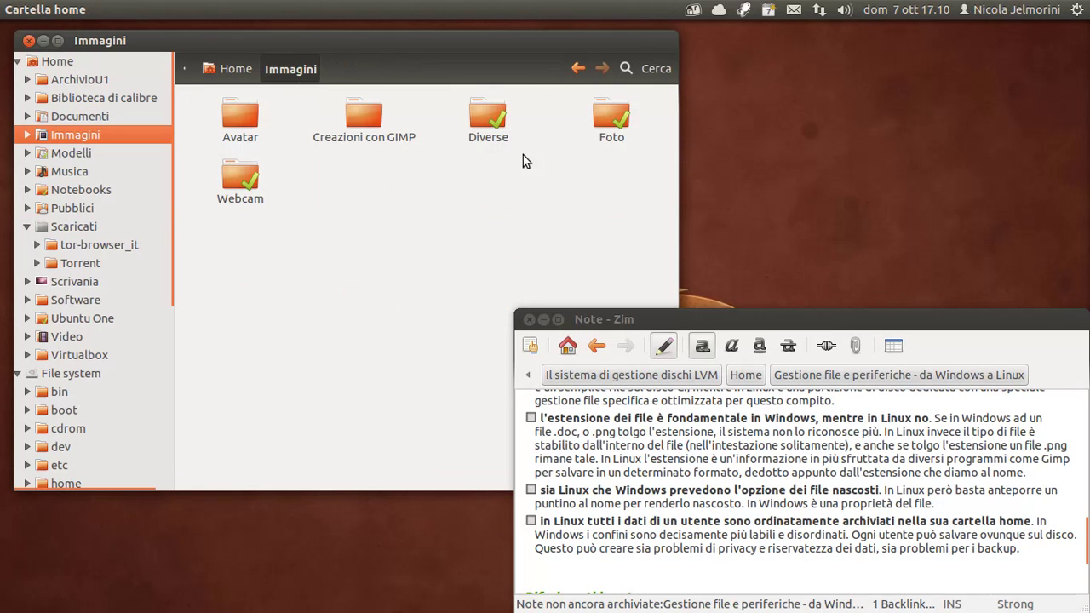
double_click(492, 119)
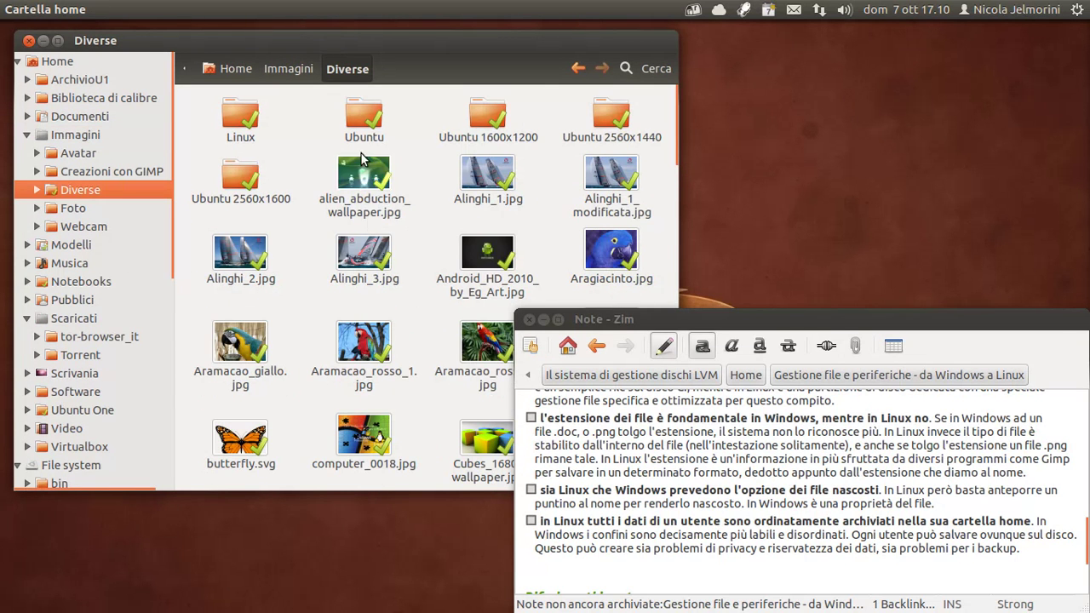
- Remove the .jpg extension from alien_abduction_wallpaper.jpg, renaming it alien_abduction_wallpaper
left_click(364, 195)
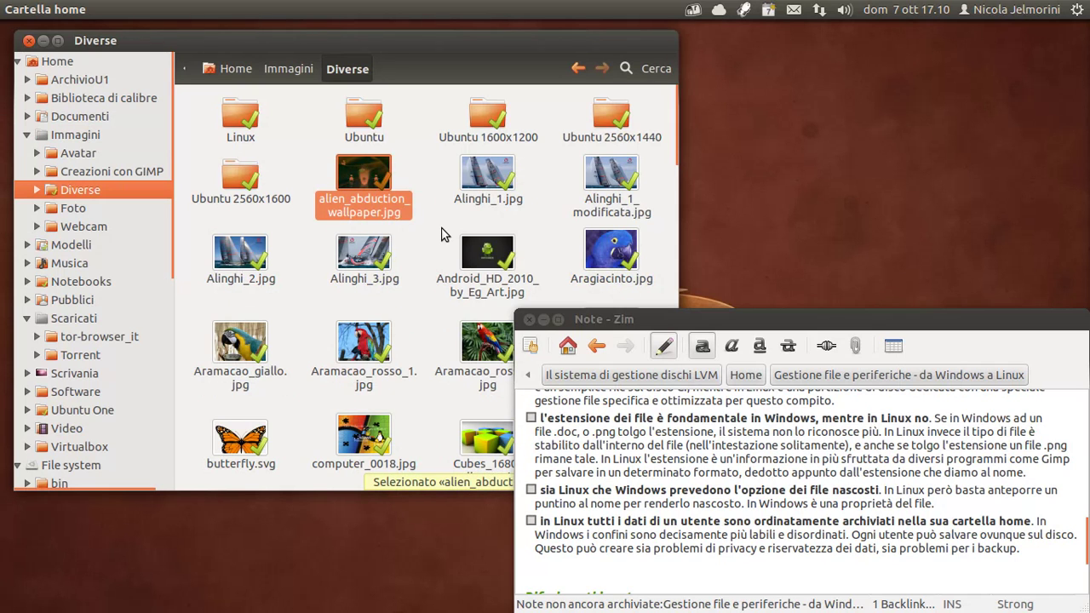
key("F2")
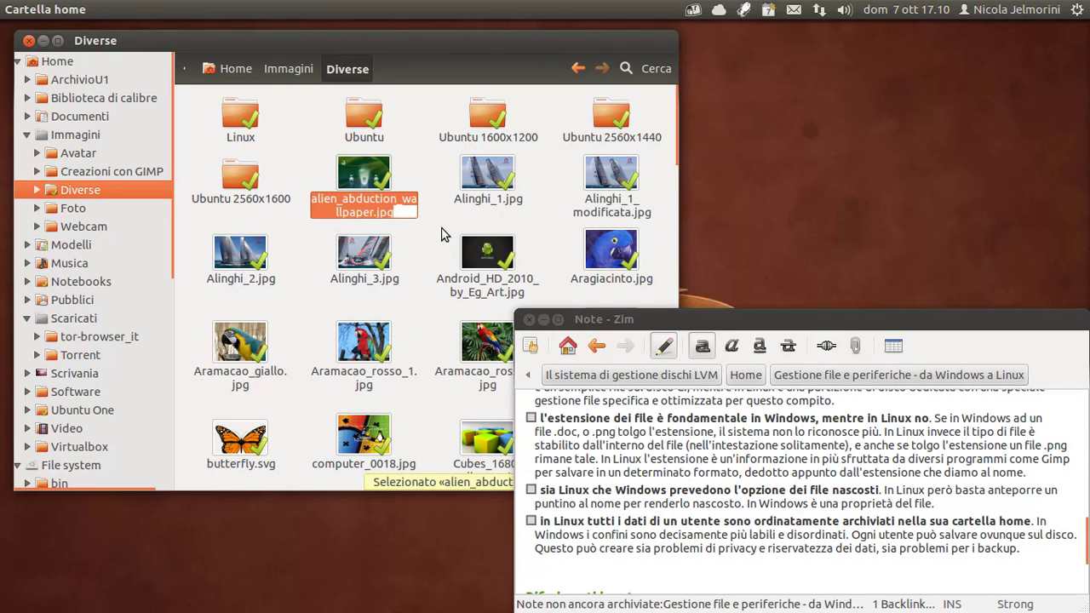
key("End")
key("BackSpace")
key("BackSpace")
key("BackSpace")
key("BackSpace")
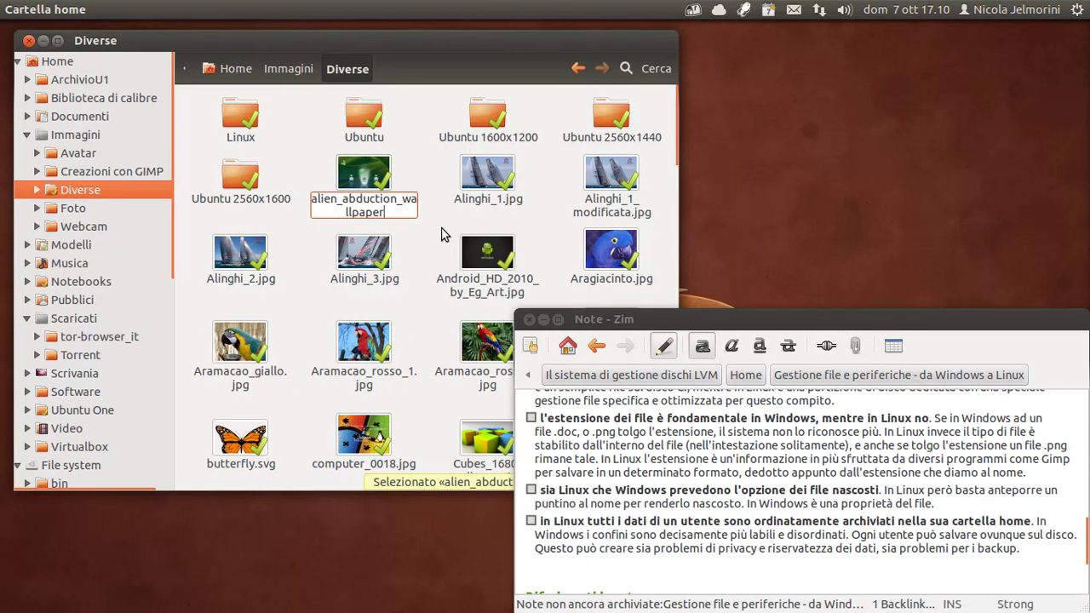
key("Return")
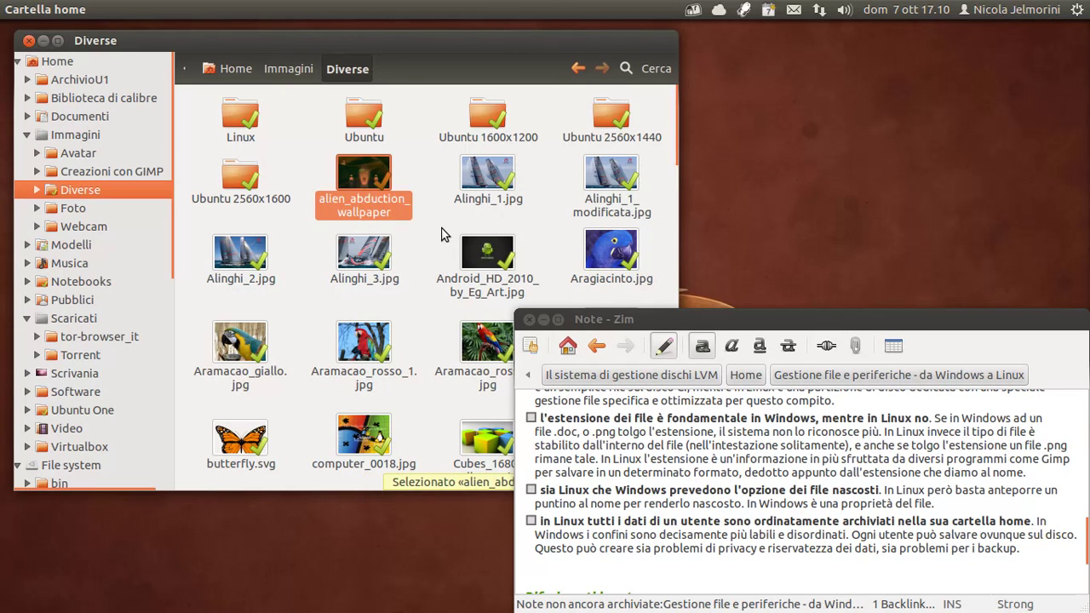
- View the extensionless alien_abduction_wallpaper in the image viewer, check its file type in its properties, and close both windows
double_click(382, 171)
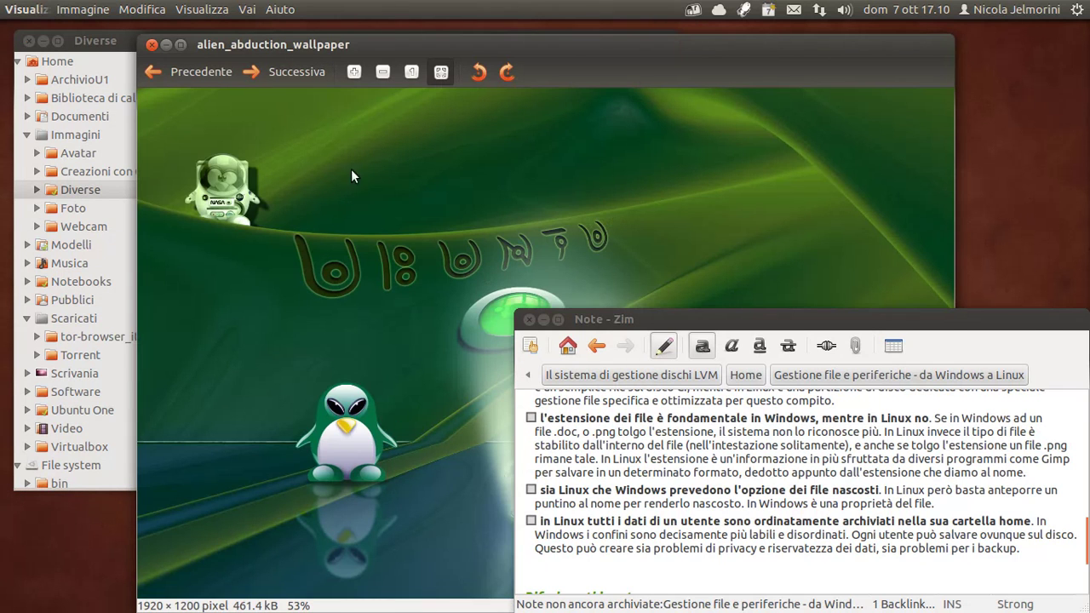
left_click(152, 44)
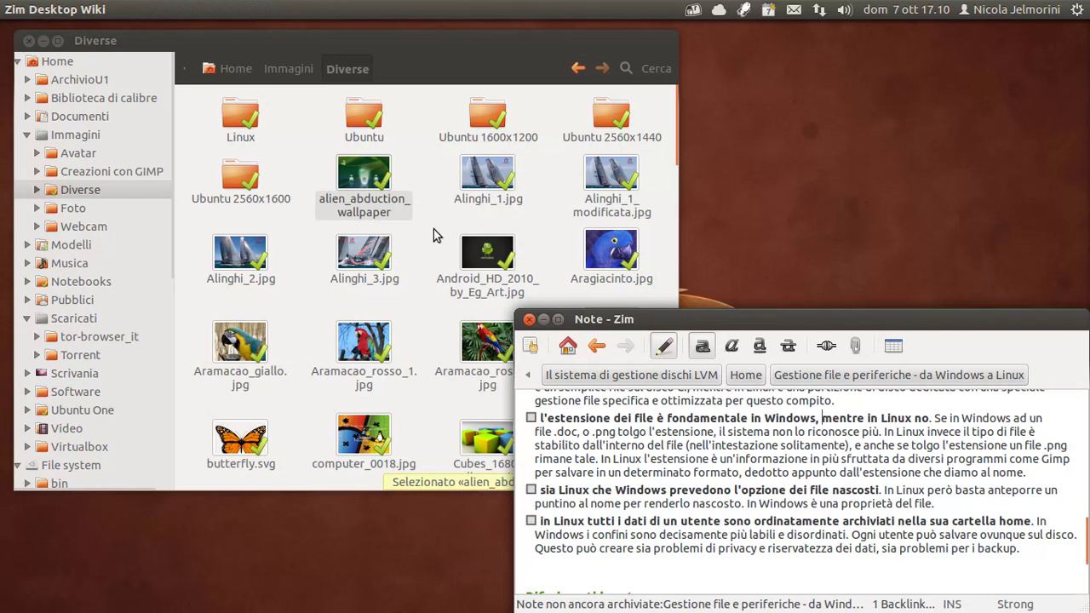
right_click(364, 178)
left_click(400, 528)
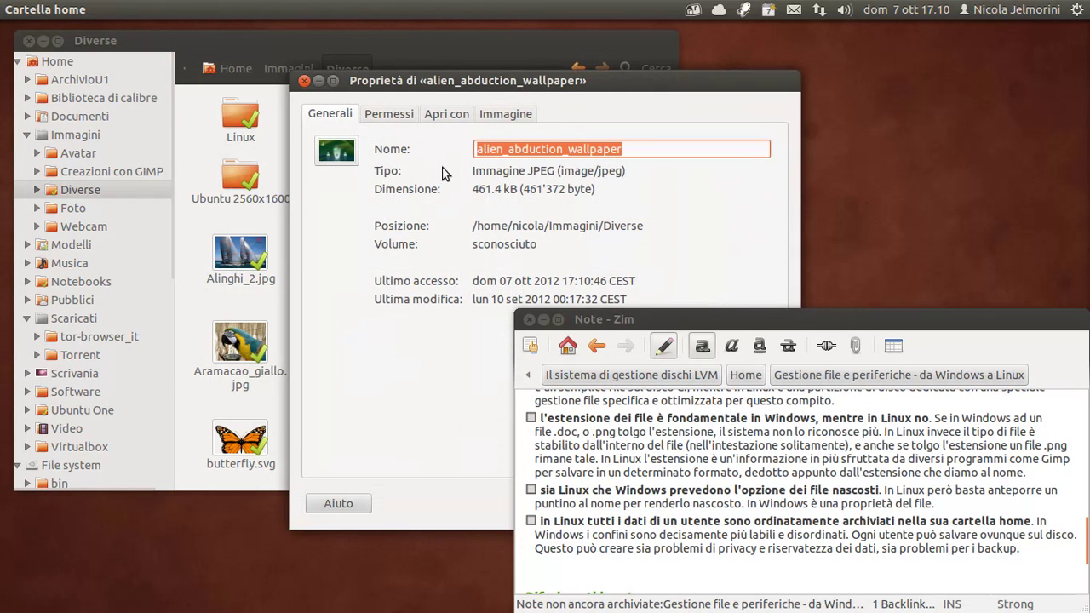
left_click_drag(474, 171, 632, 175)
left_click(304, 82)
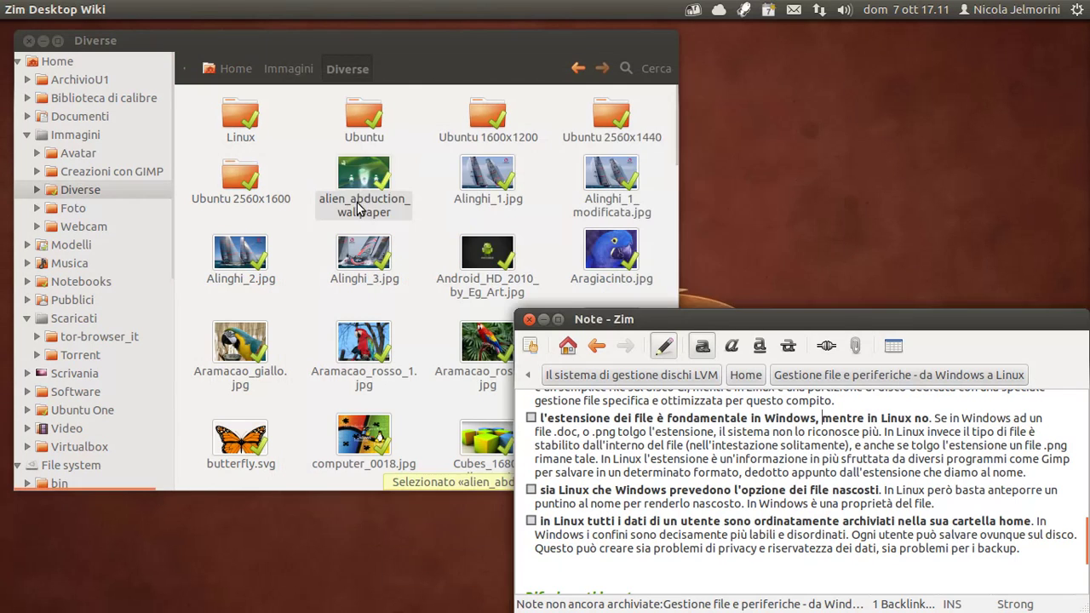
- Restore the wallpaper's extension by renaming it alien_abduction_wallpaper.jpg, and deselect the file
left_click(361, 181)
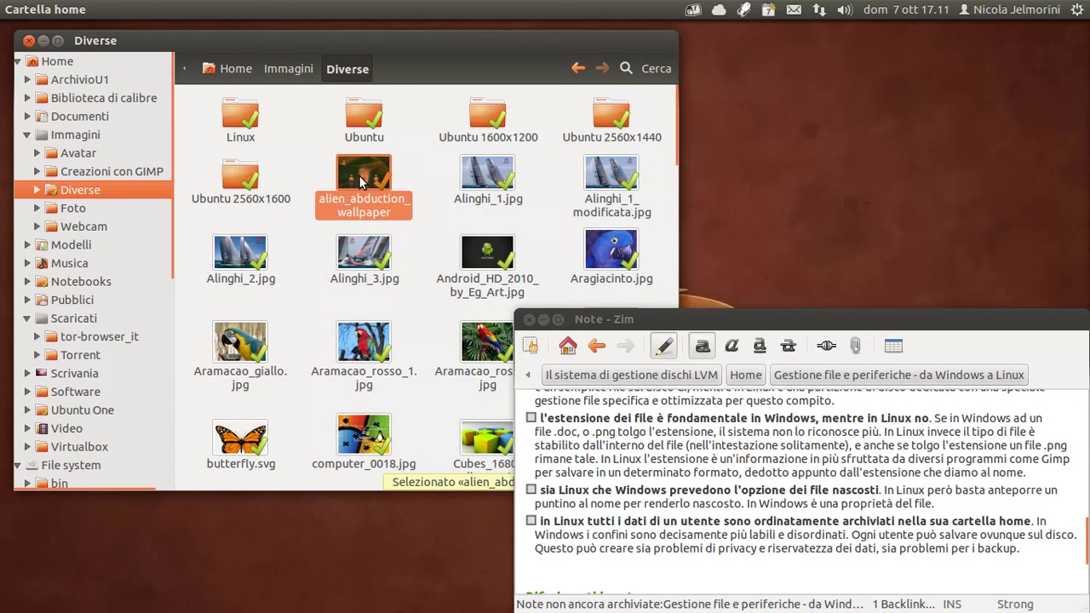
key("F2")
key("End")
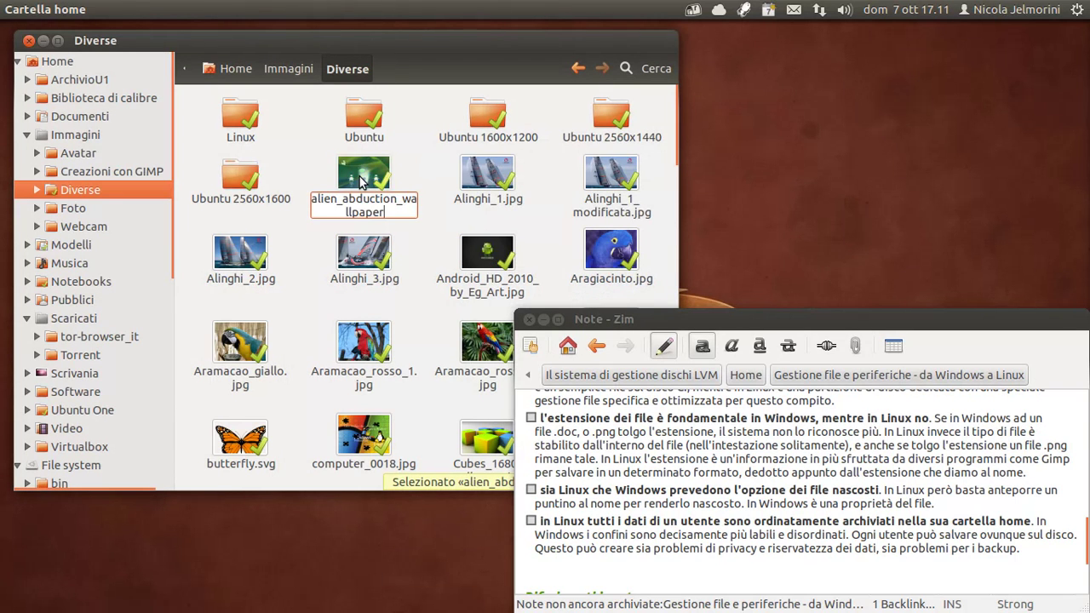
type(".jpg")
key("Return")
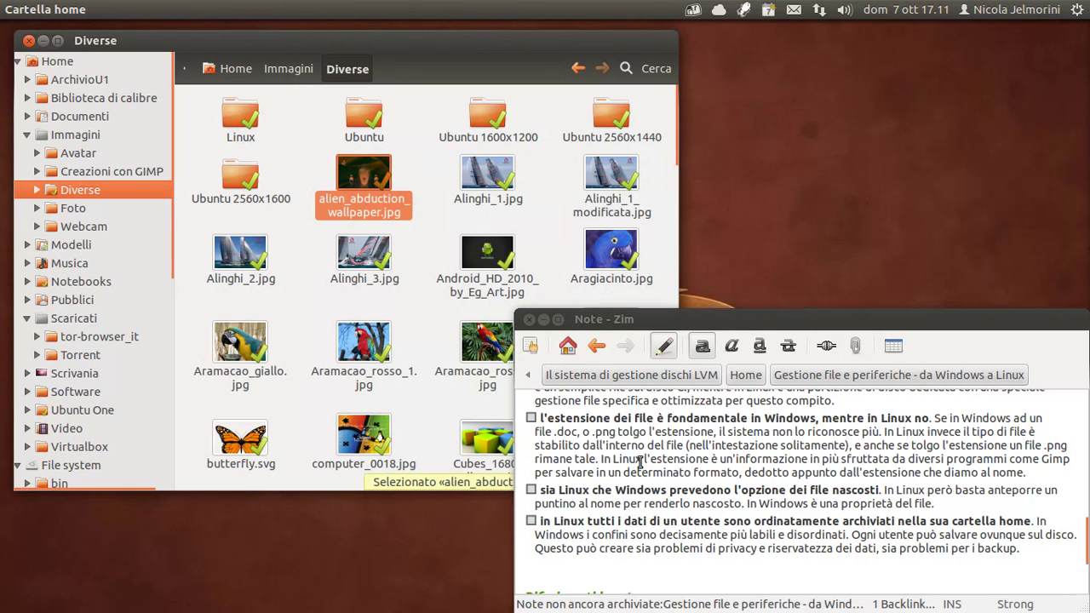
left_click(422, 240)
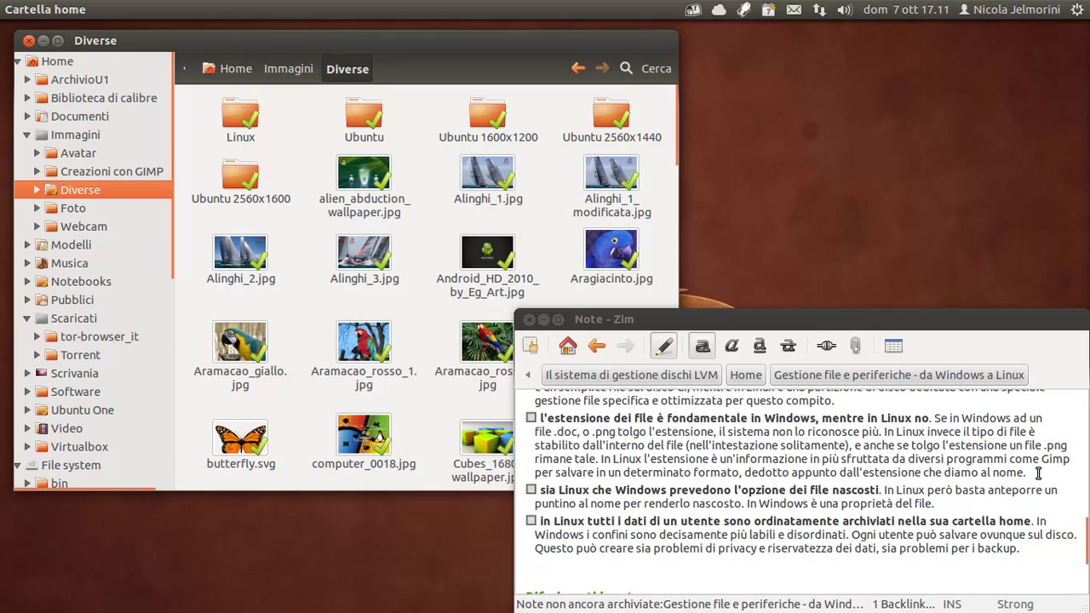
- Return to the extension item in the Zim note and highlight "Gimp", "per salvare in un determinato formato" and the passage from ".png" to its end
left_click_drag(1039, 459, 1079, 462)
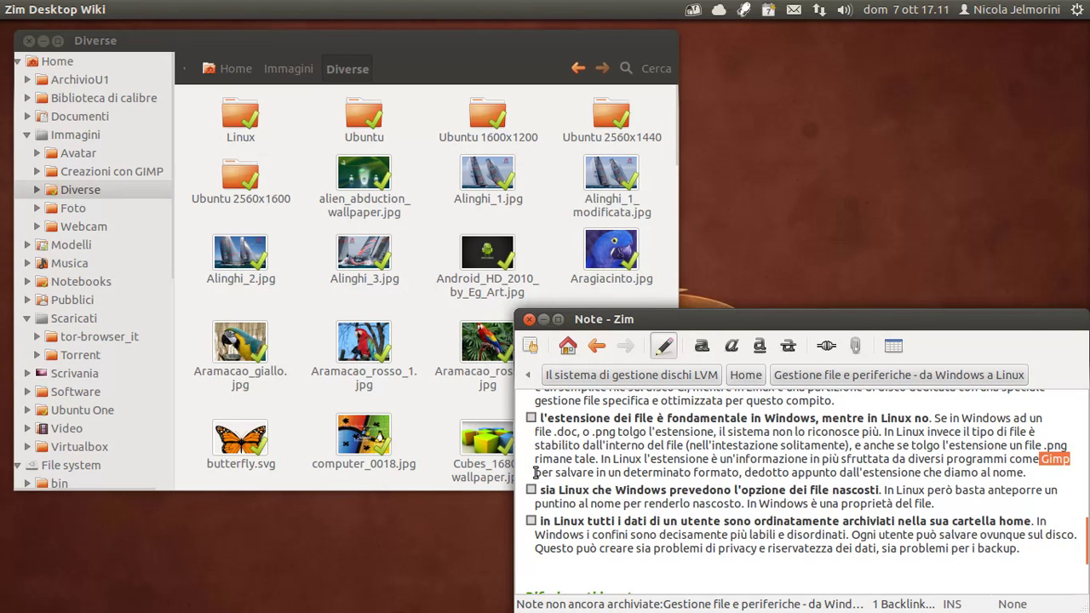
left_click_drag(536, 472, 739, 472)
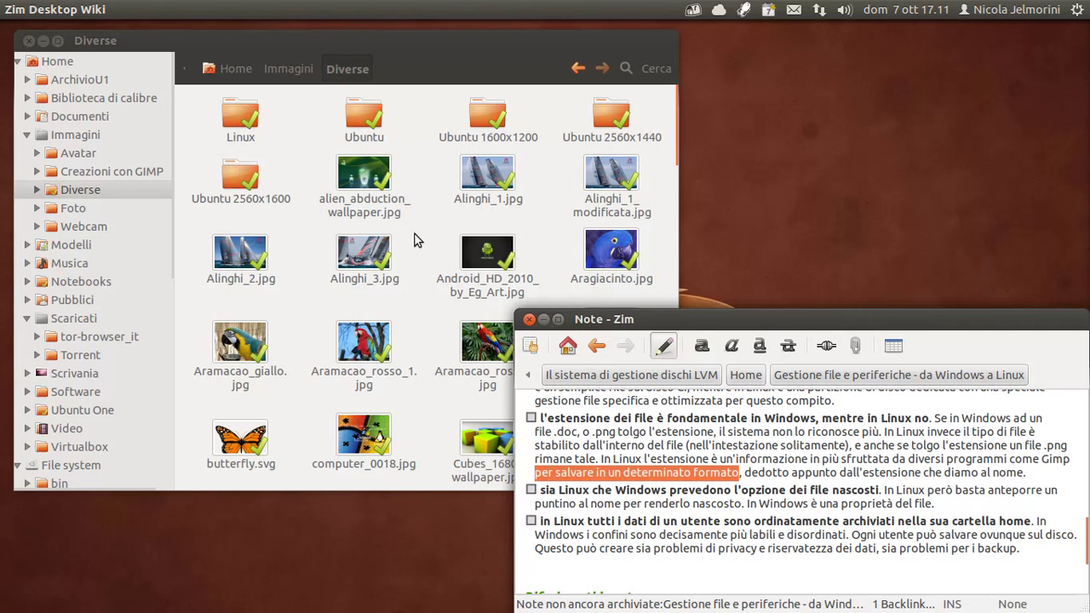
left_click(294, 226)
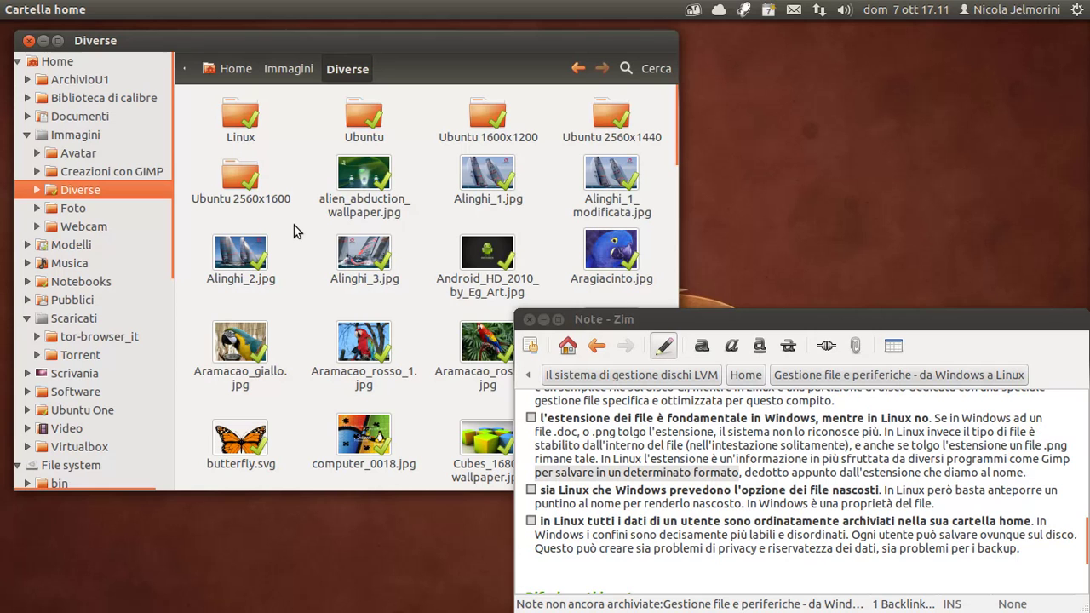
left_click(1043, 452)
left_click_drag(1043, 451, 1044, 471)
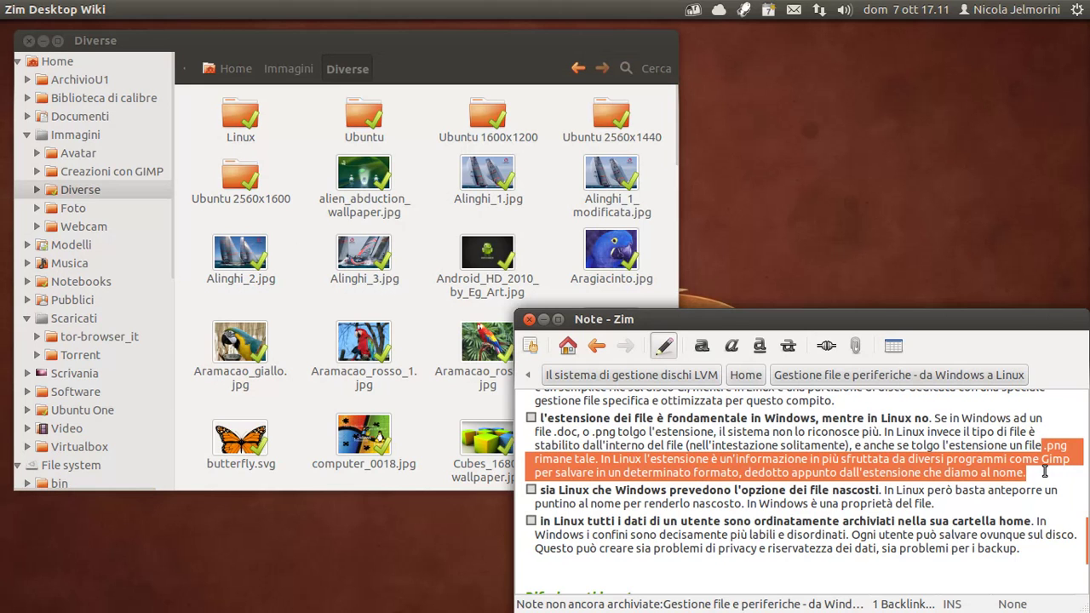
left_click(736, 465)
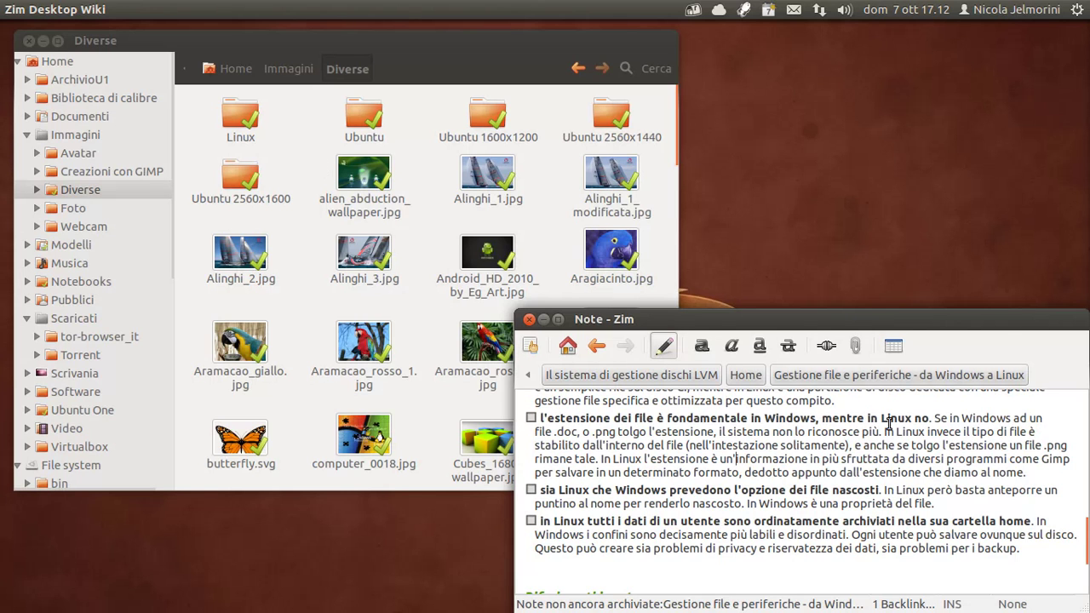
- Reread the whole extension item, highlighting its text from "file .doc" to "al nome" and clearing the selection
left_click_drag(1044, 475, 538, 432)
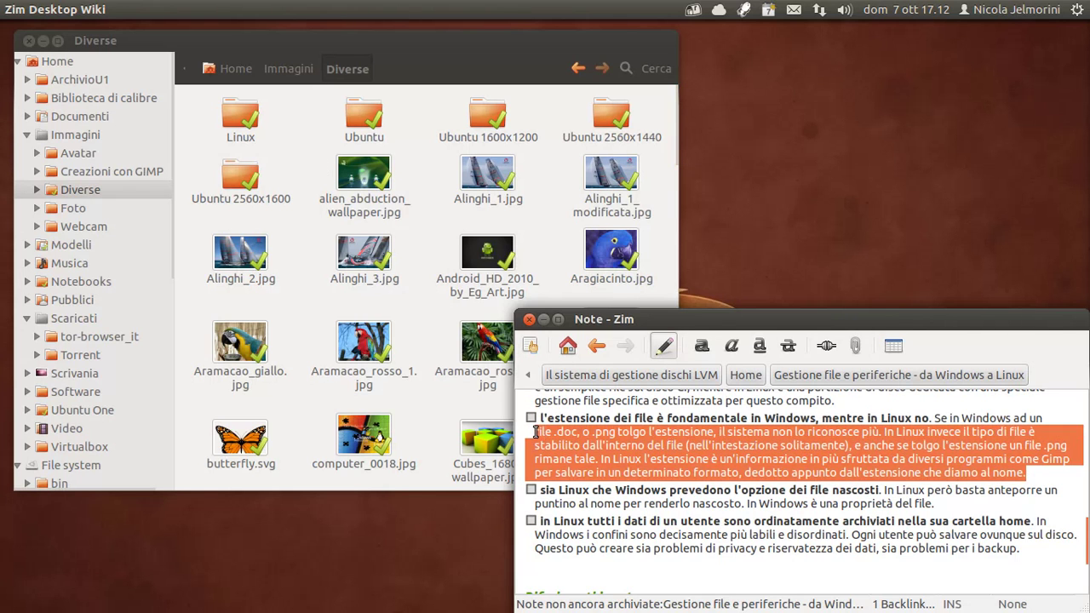
left_click(587, 417)
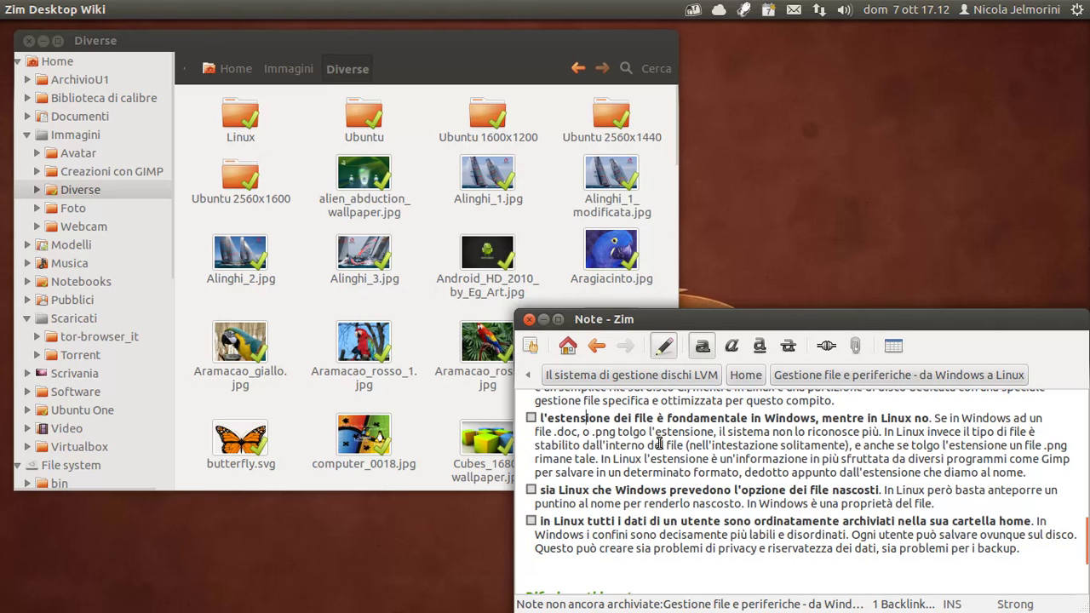
triple_click(720, 443)
left_click(721, 444)
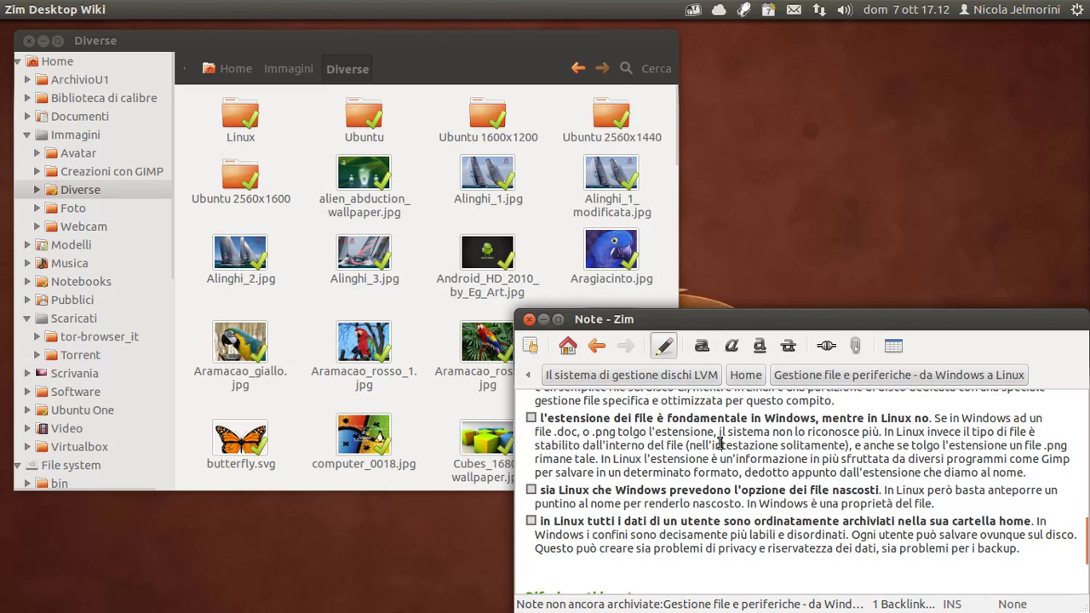
- Tick off the file extension item in the Zim note and highlight the end of the hidden-files item's bold sentence, clearing the selection
left_click(531, 418)
scroll(625, 496, "down", 1)
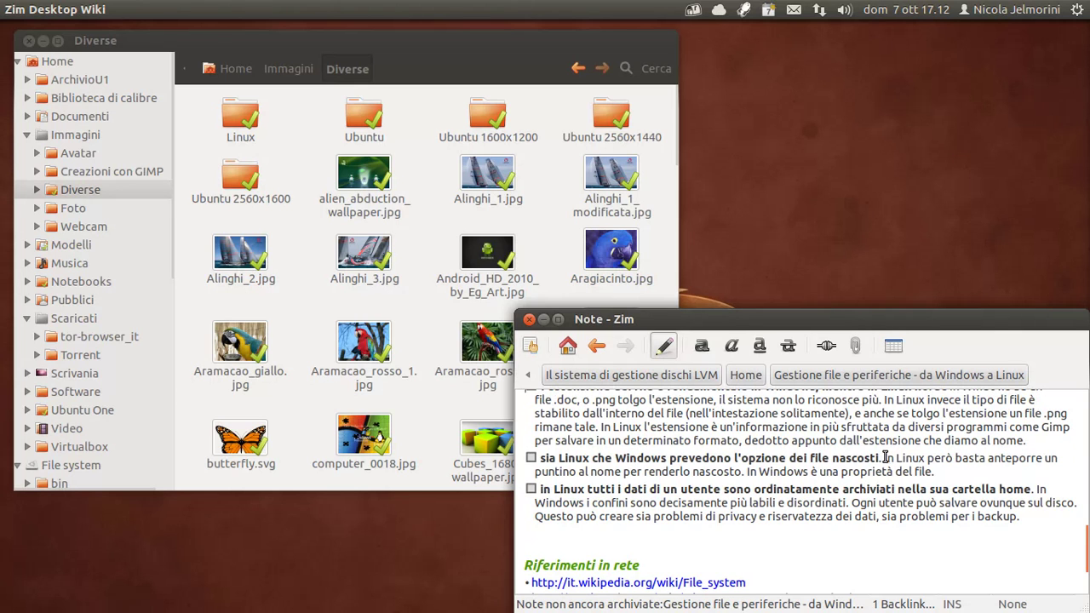
left_click_drag(885, 457, 821, 457)
left_click(953, 453)
- Return to the file manager and open the Home folder
left_click(311, 269)
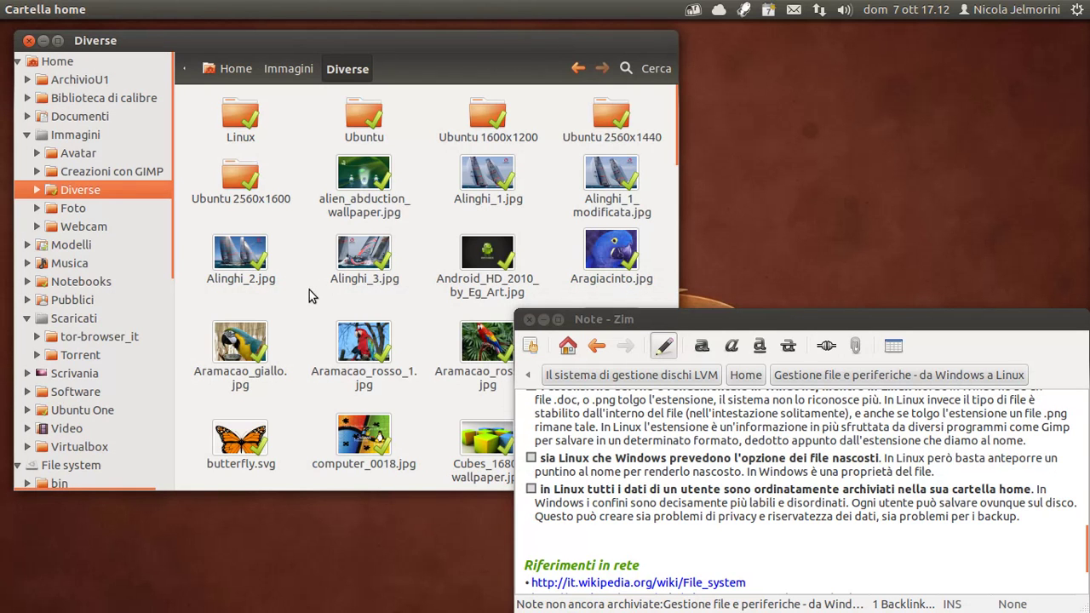
left_click(53, 65)
left_click(322, 362)
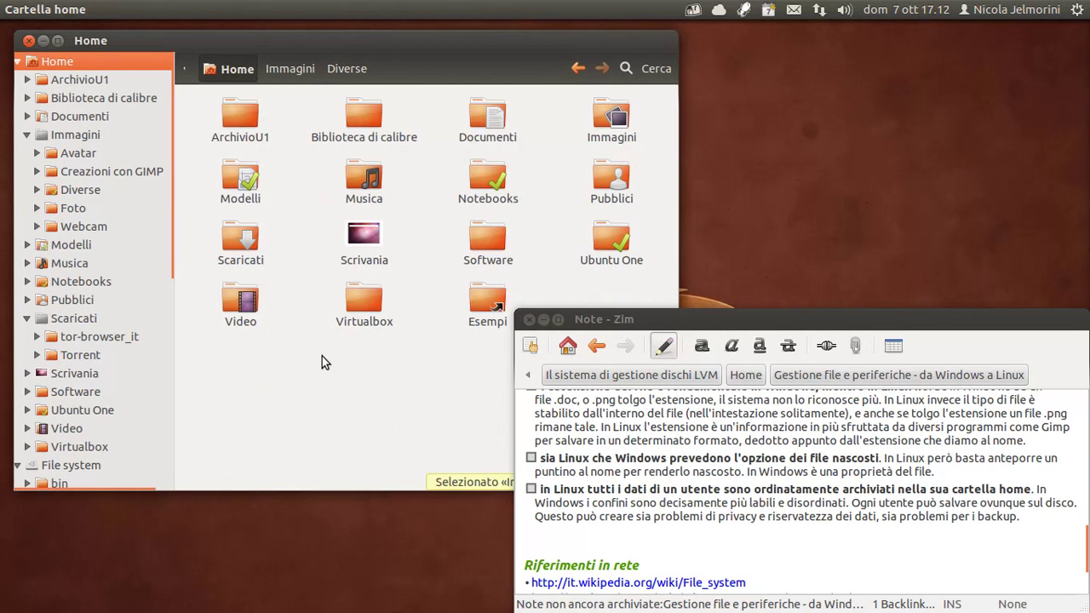
- Show the hidden files in the Home folder, look over the dot-prefixed folders, and hide them again
key("ctrl+h")
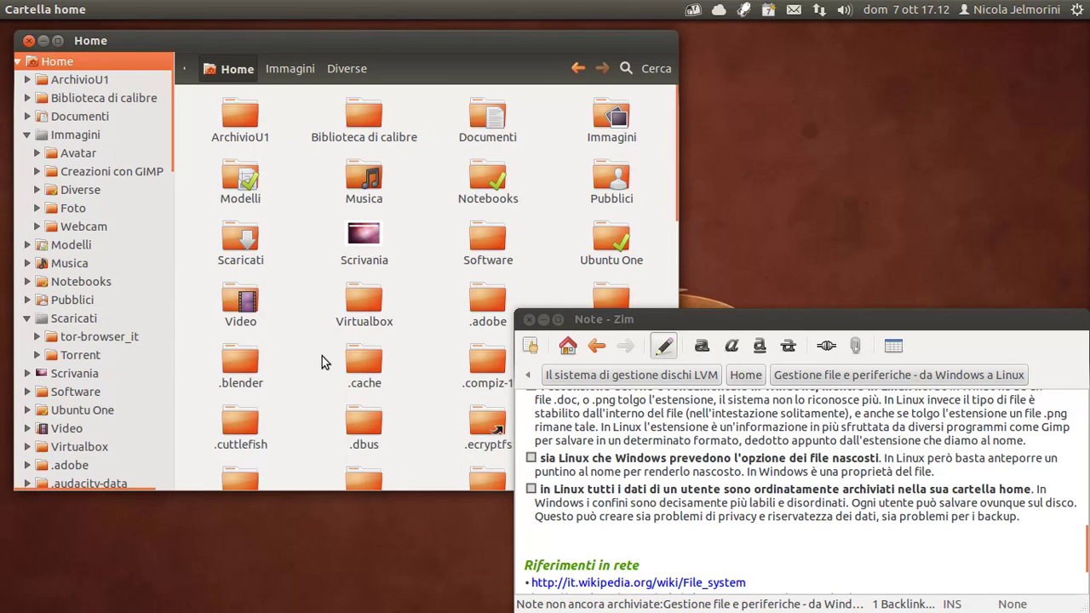
scroll(322, 362, "down", 3)
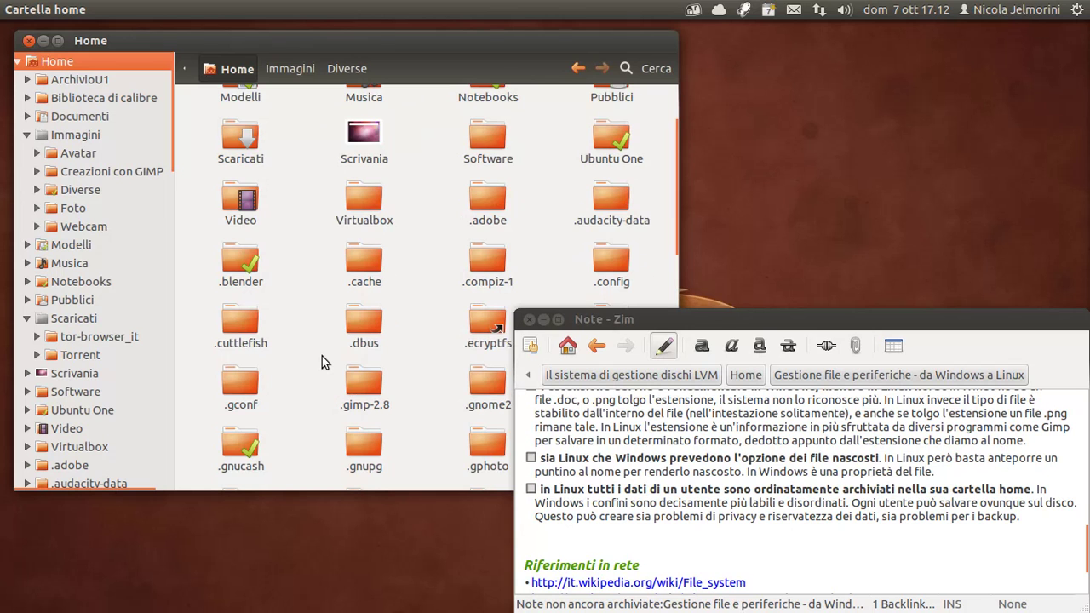
scroll(322, 362, "down", 2)
scroll(322, 362, "up", 2)
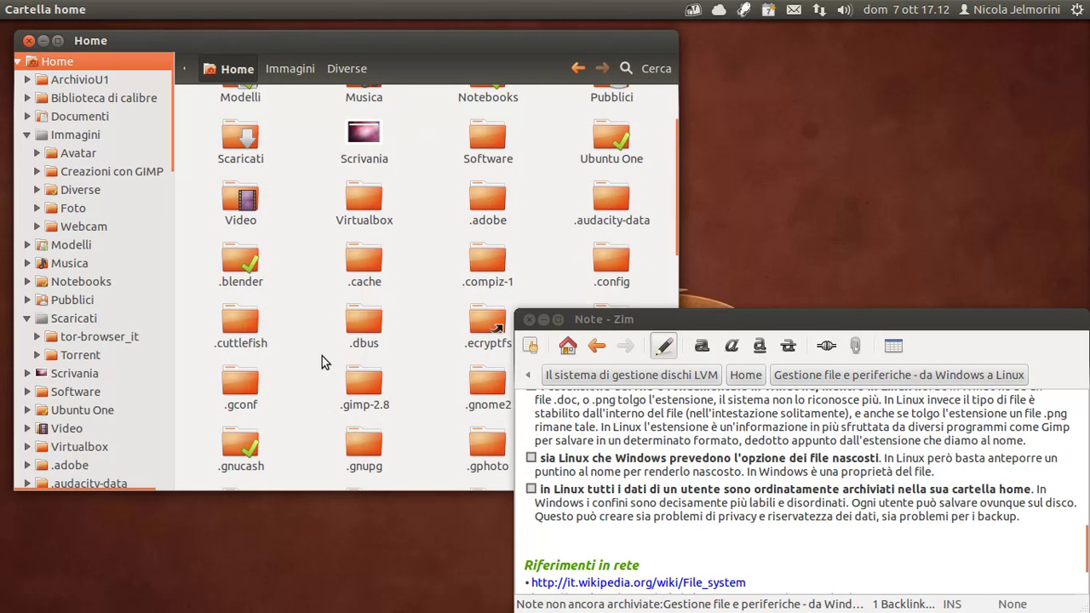
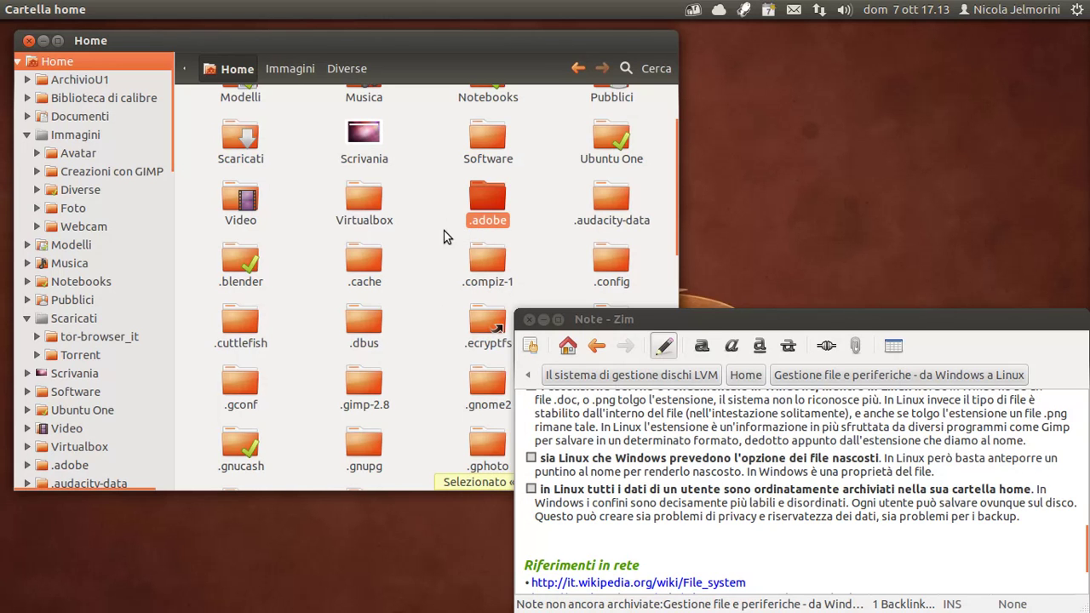
left_click(443, 236)
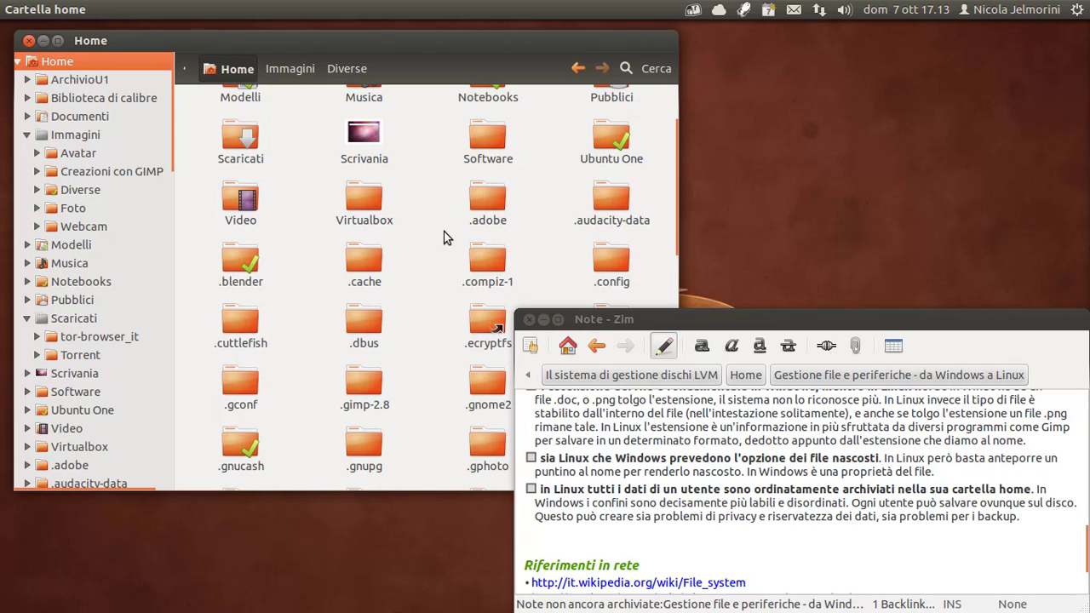
key("ctrl+h")
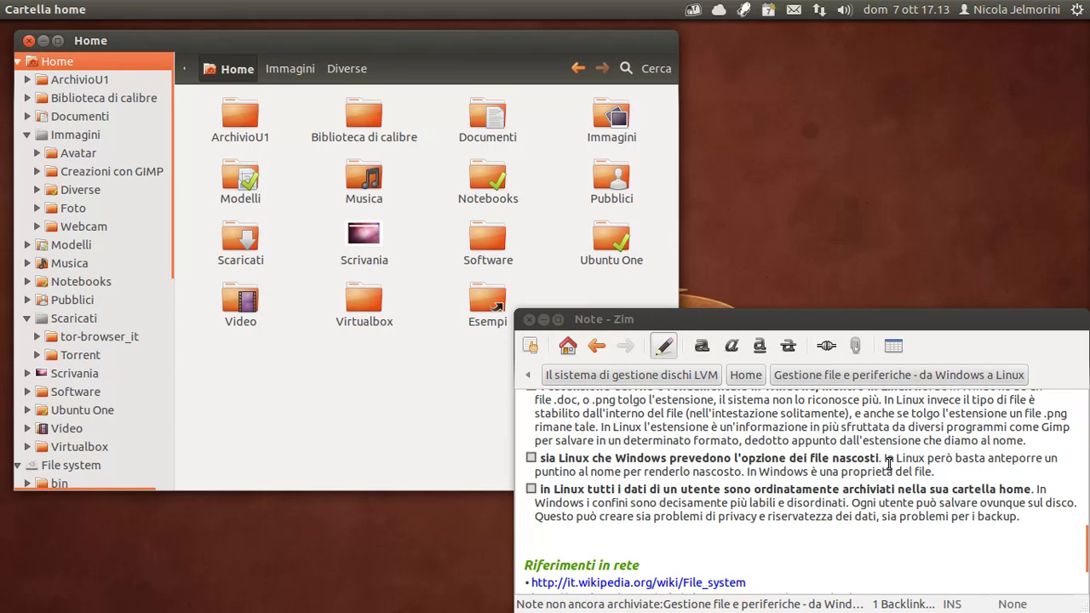
- Highlight "In Windows è una proprietà del file" in the note's hidden-files item and clear the selection
left_click_drag(952, 474, 742, 473)
left_click(743, 471)
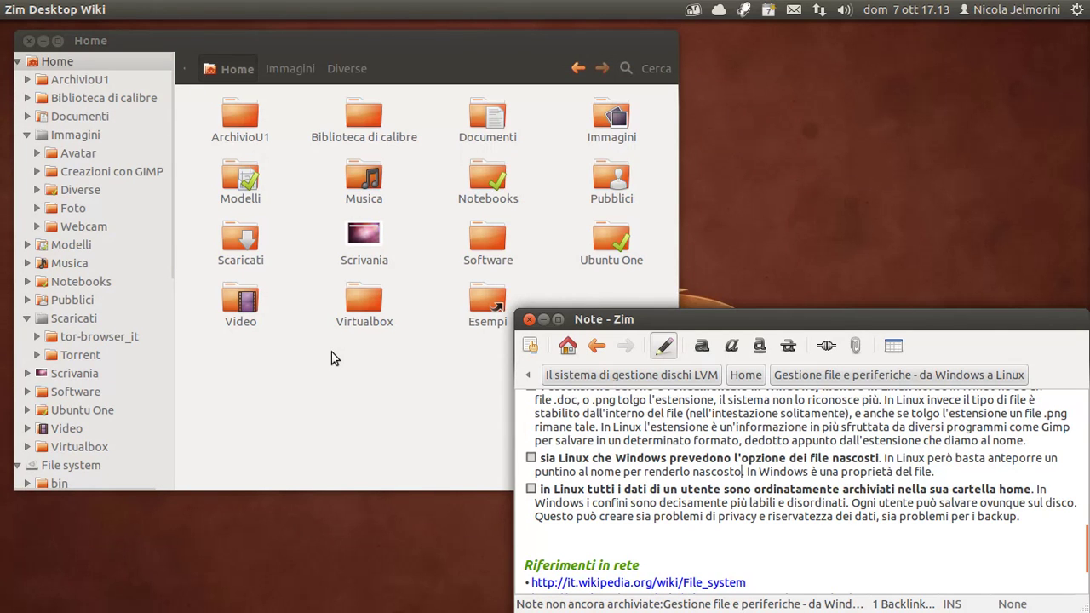
left_click(952, 473)
- Point out the file manager's "Mostra file nascosti" option and its shortcut without applying it
left_click(404, 429)
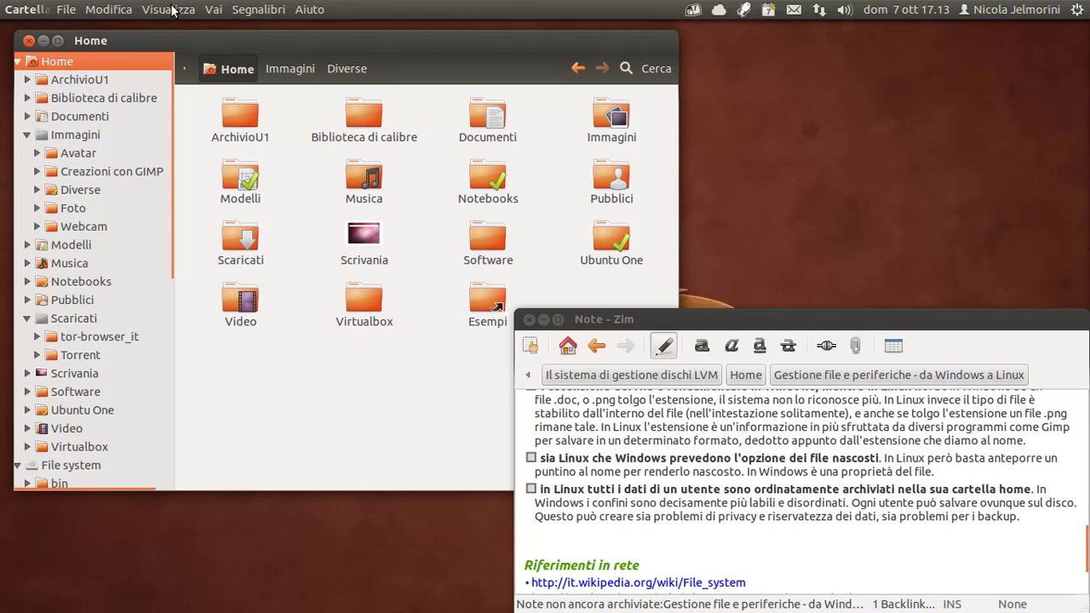
left_click(168, 9)
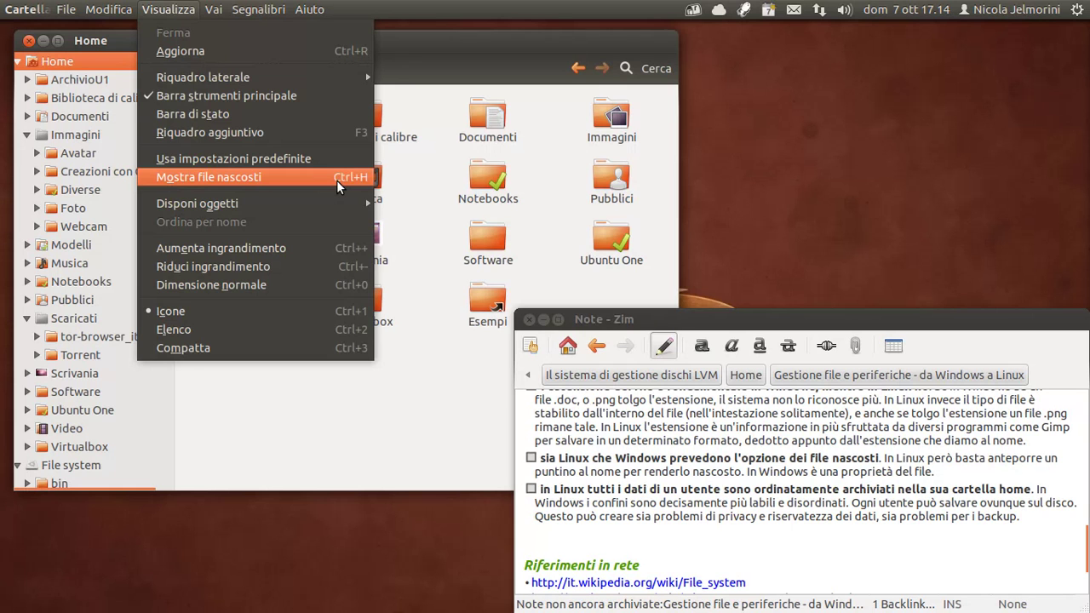
left_click(442, 417)
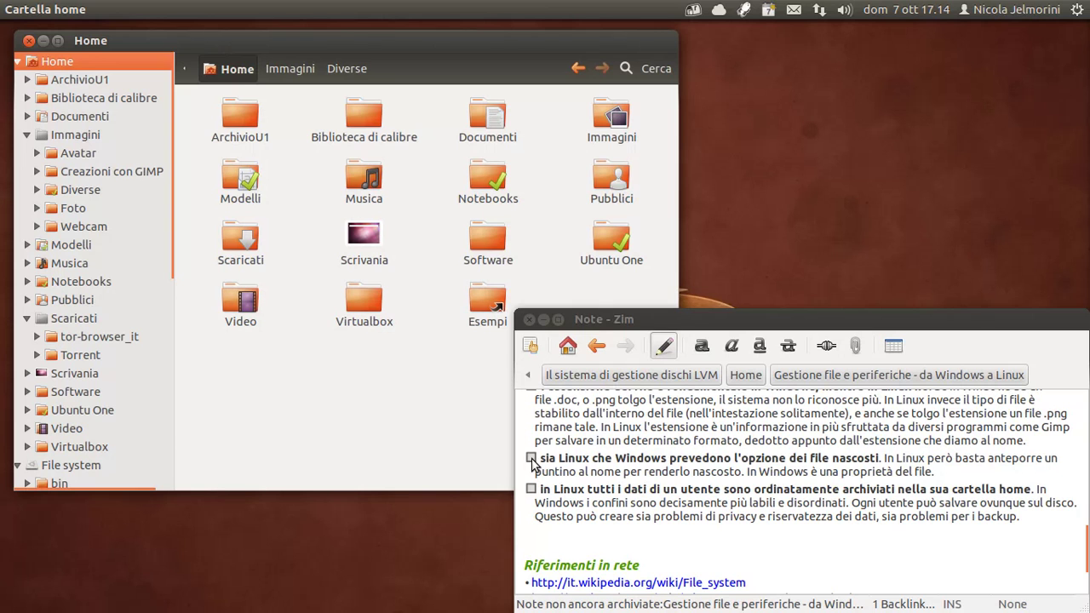
- Tick off the hidden-files item and highlight the home-folder item's passage from "In Windows i confini" towards "sul disco", clearing the selection
left_click(532, 462)
left_click(532, 463)
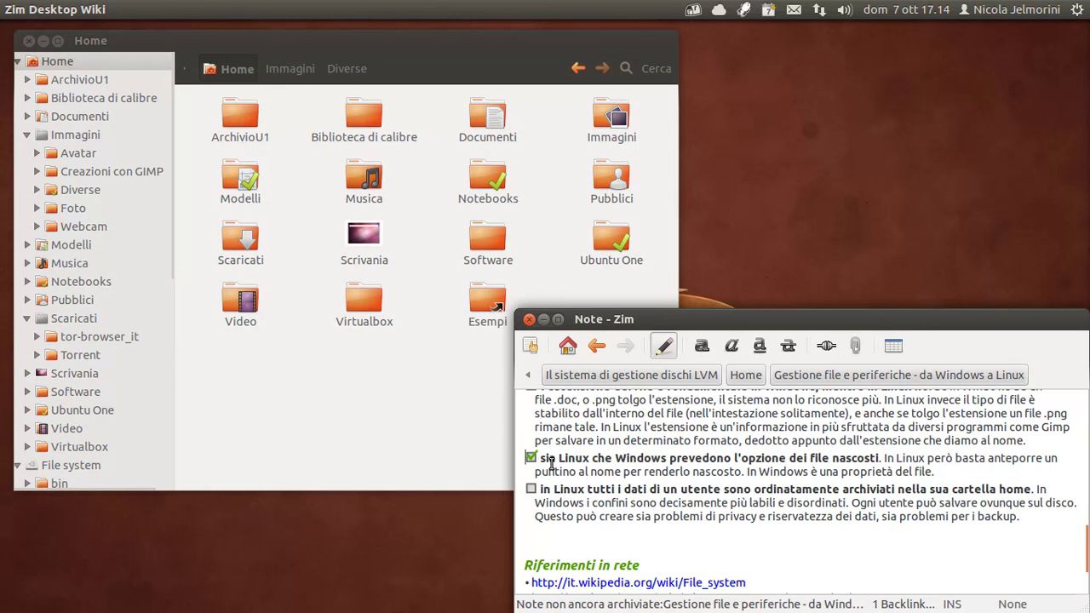
scroll(660, 498, "down", 1)
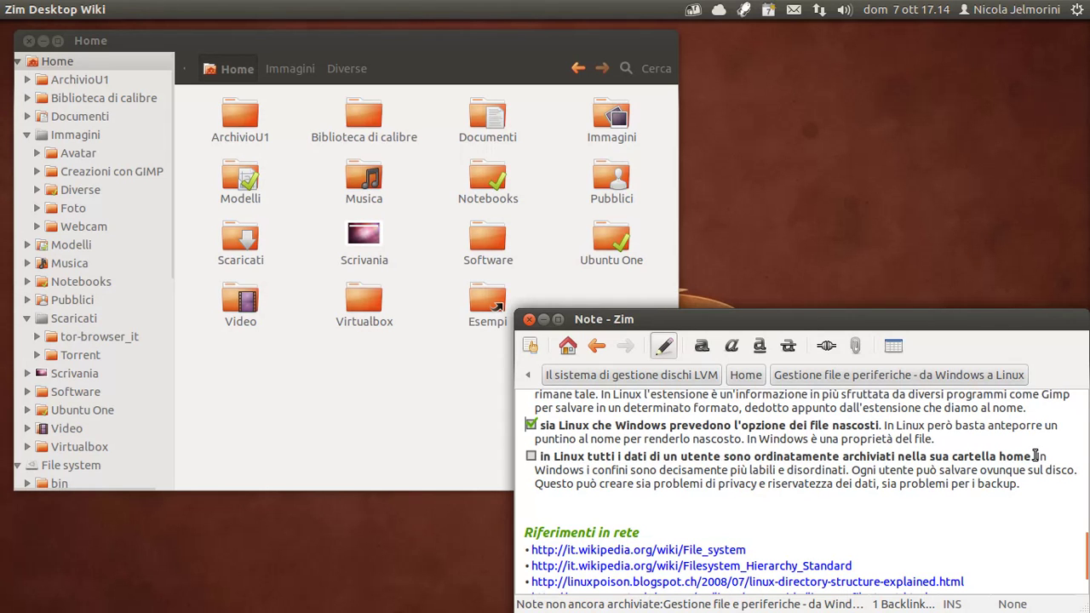
left_click_drag(1035, 456, 1076, 470)
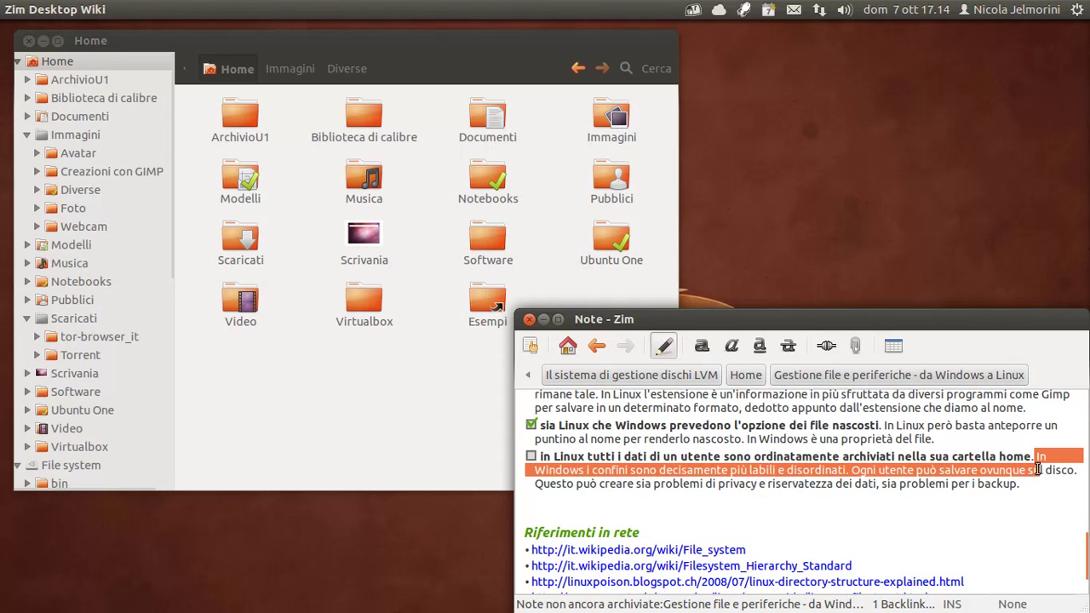
left_click(765, 470)
left_click(859, 468)
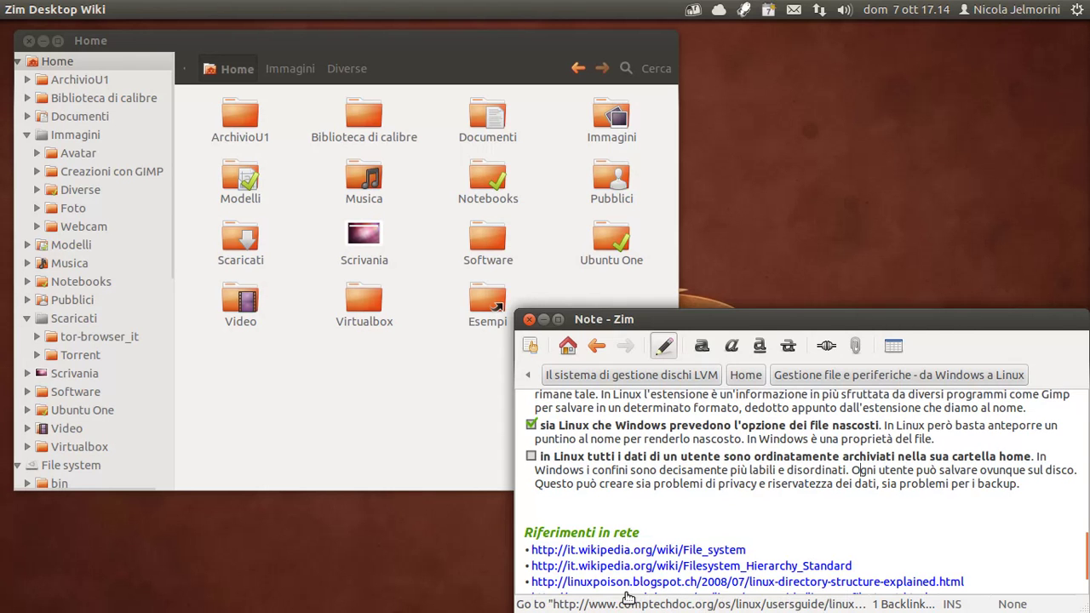
- Highlight "ordinatamente archiviati nella sua cartella home" in the note, clear the selection, and relate it to the folders in Home
left_click(307, 433)
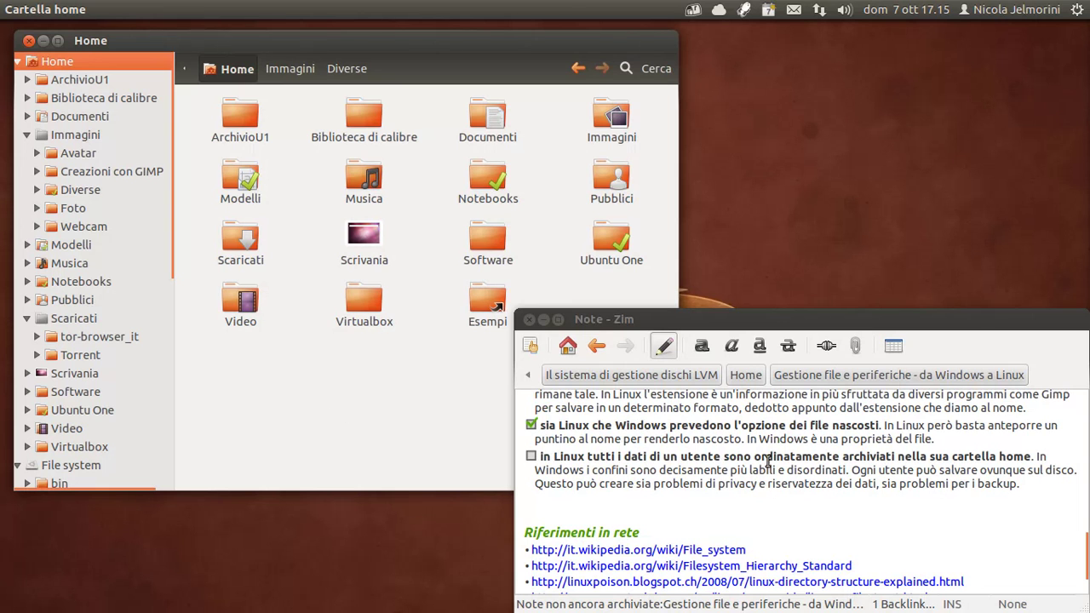
left_click_drag(754, 456, 1027, 457)
left_click(1028, 456)
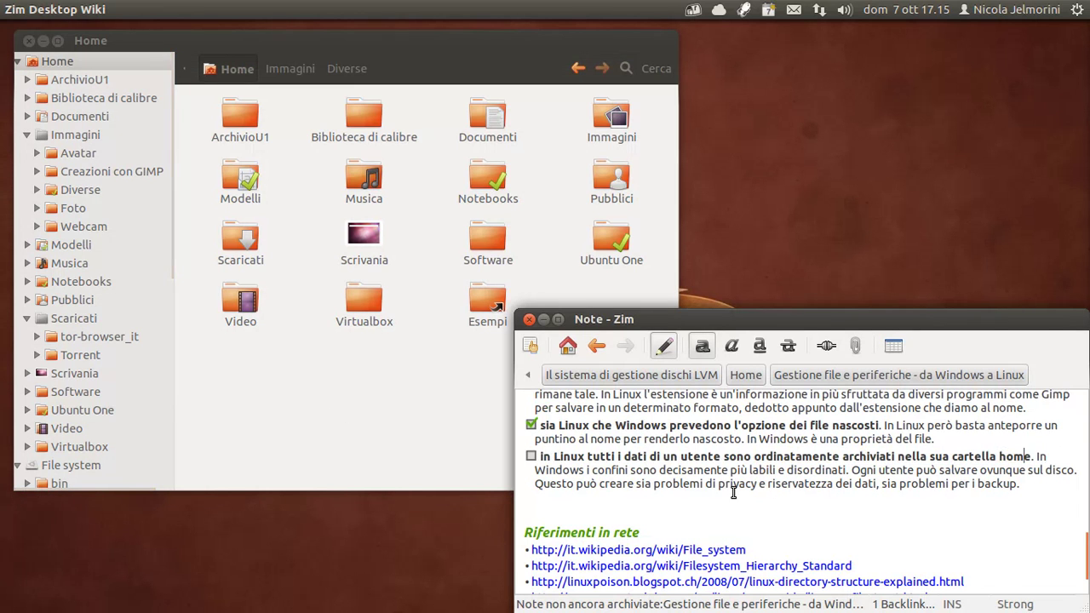
left_click(685, 479)
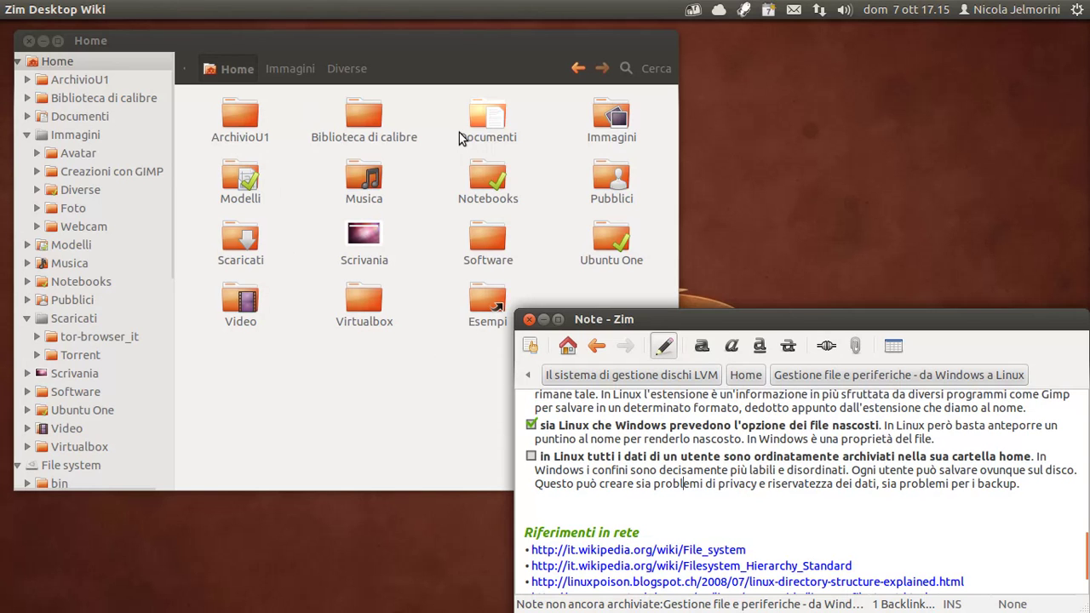
left_click(398, 361)
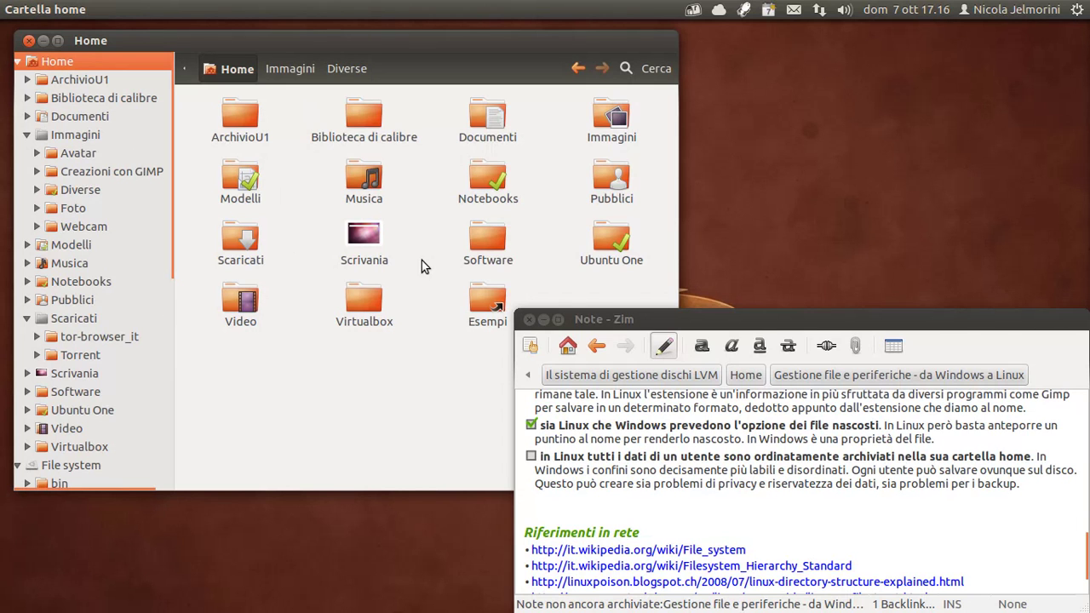
left_click(935, 483)
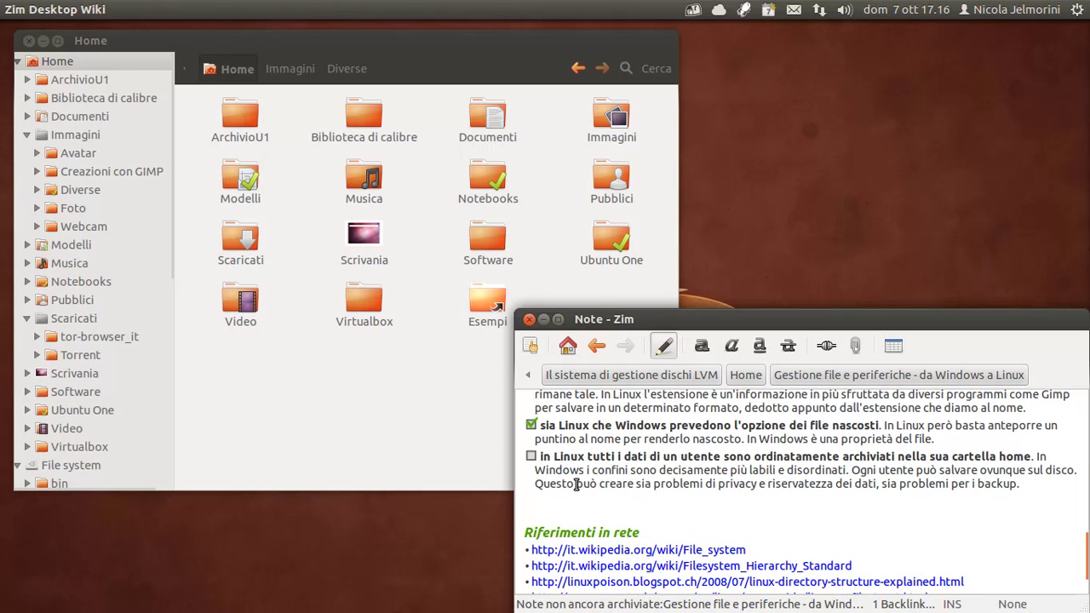
- Highlight "Windows i confini sono" and the word "Windows" in the home-folder item, clear the selection, and return to the Home folder window
left_click_drag(534, 467, 655, 467)
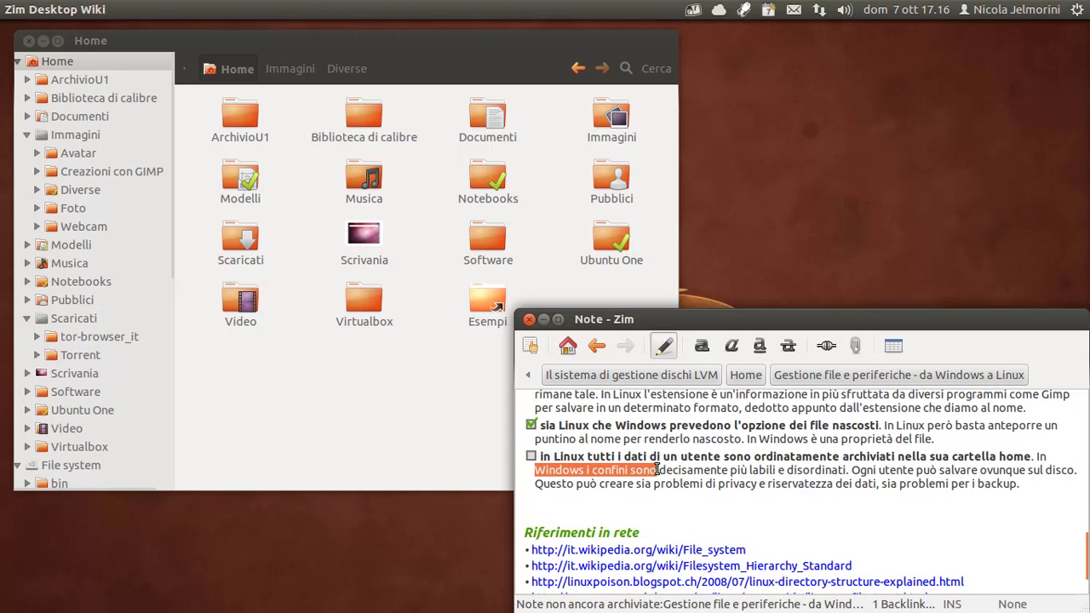
left_click(656, 468)
double_click(579, 469)
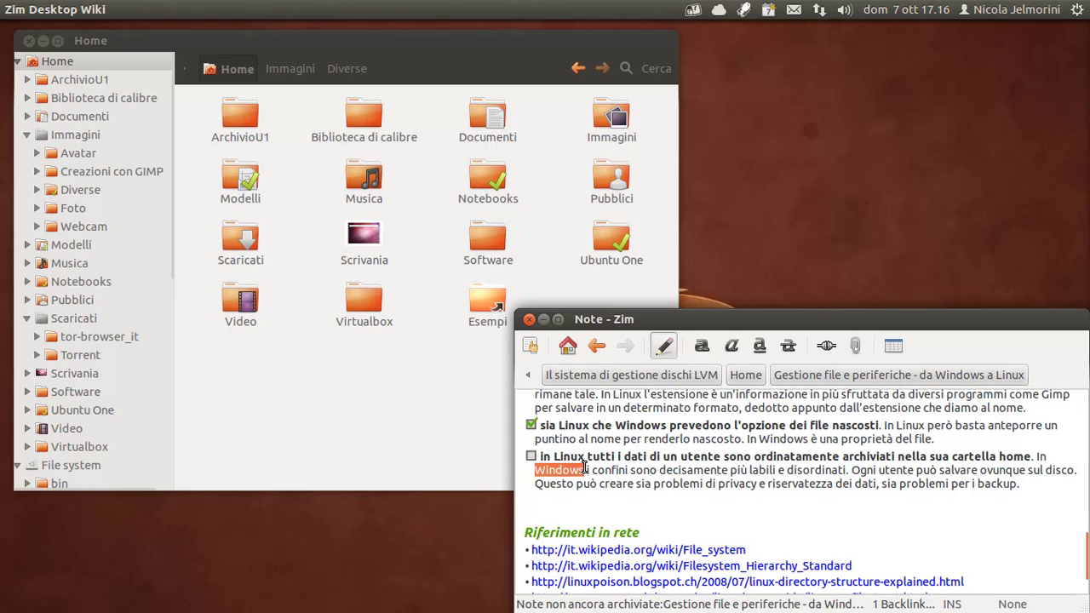
left_click(597, 467)
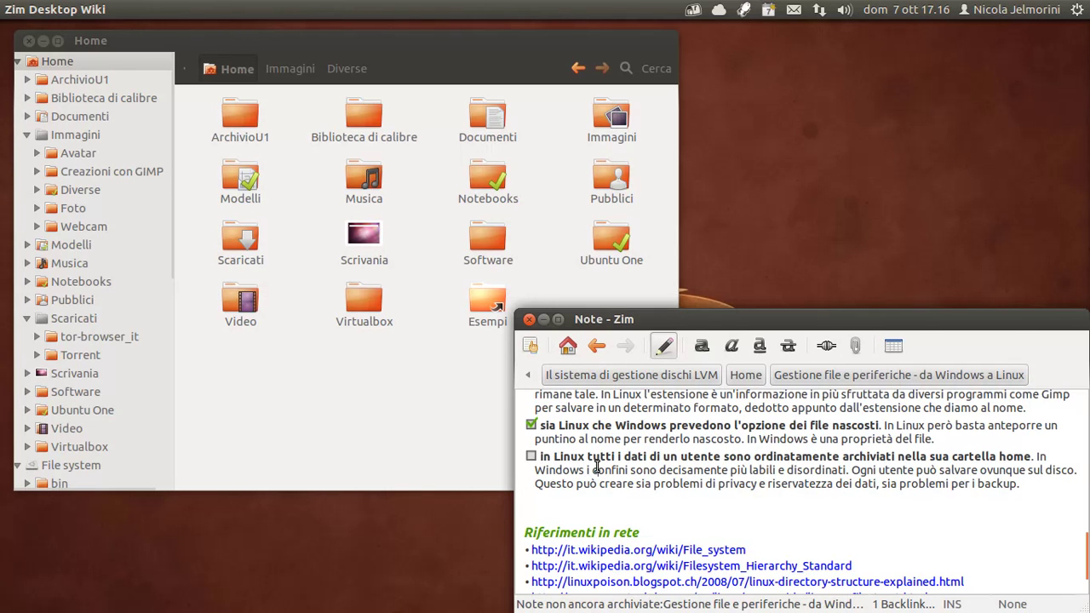
left_click(597, 469)
left_click(336, 357)
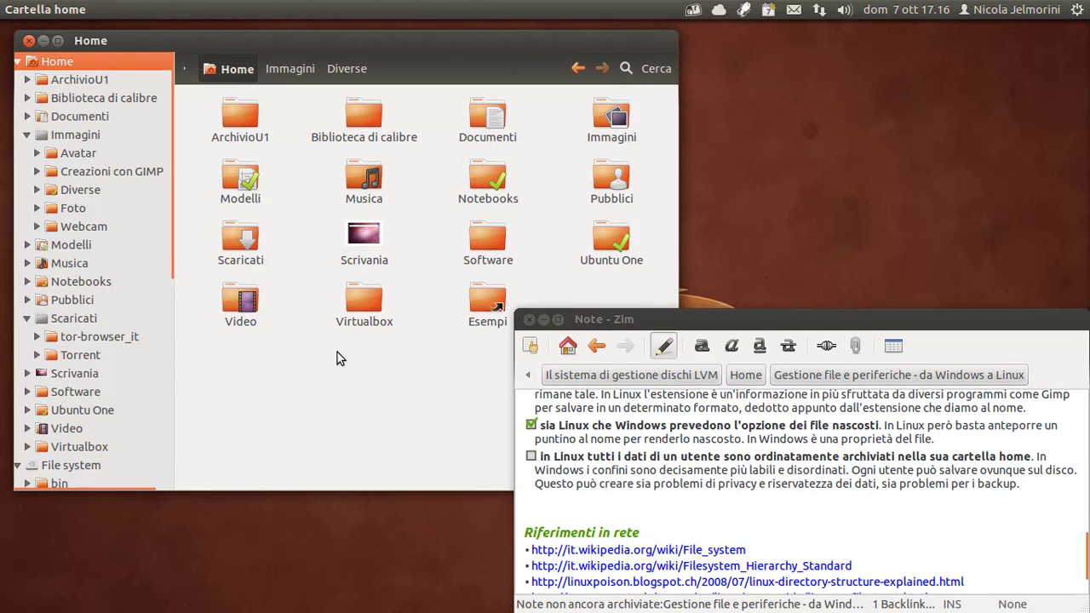
- Tick off the home-folder item in the note and skim the web references and the list of differences
left_click(531, 457)
scroll(667, 497, "down", 3)
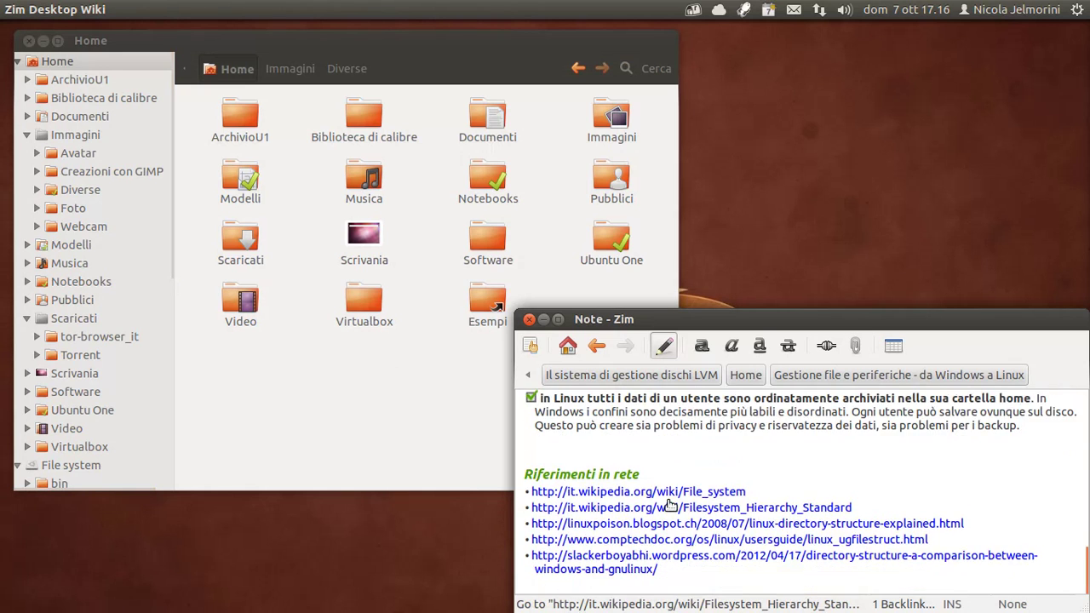
scroll(669, 499, "up", 10)
scroll(670, 505, "up", 1)
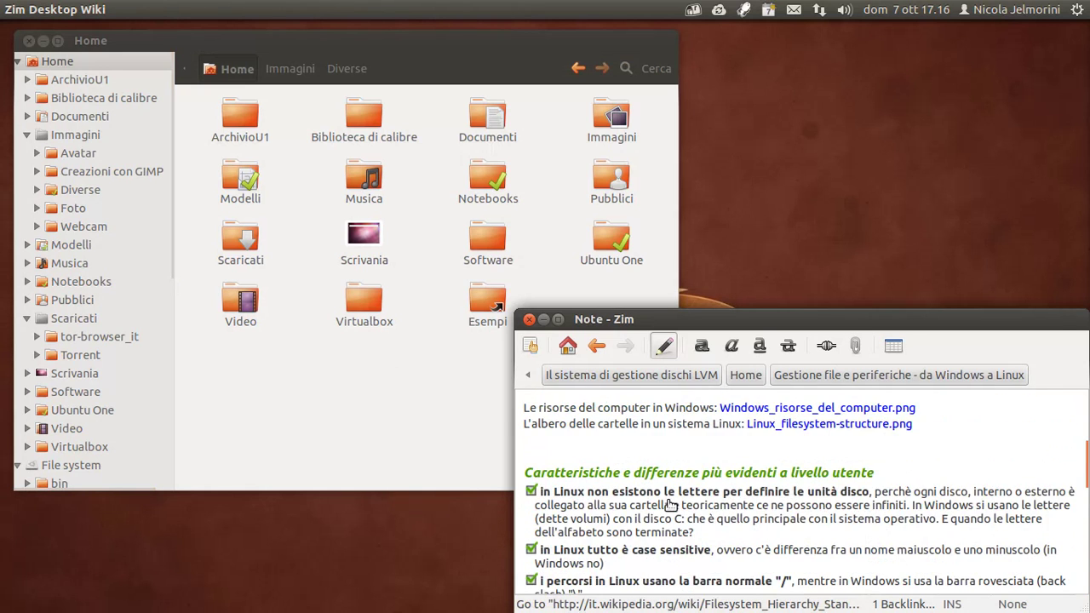
scroll(670, 504, "down", 5)
scroll(669, 504, "down", 4)
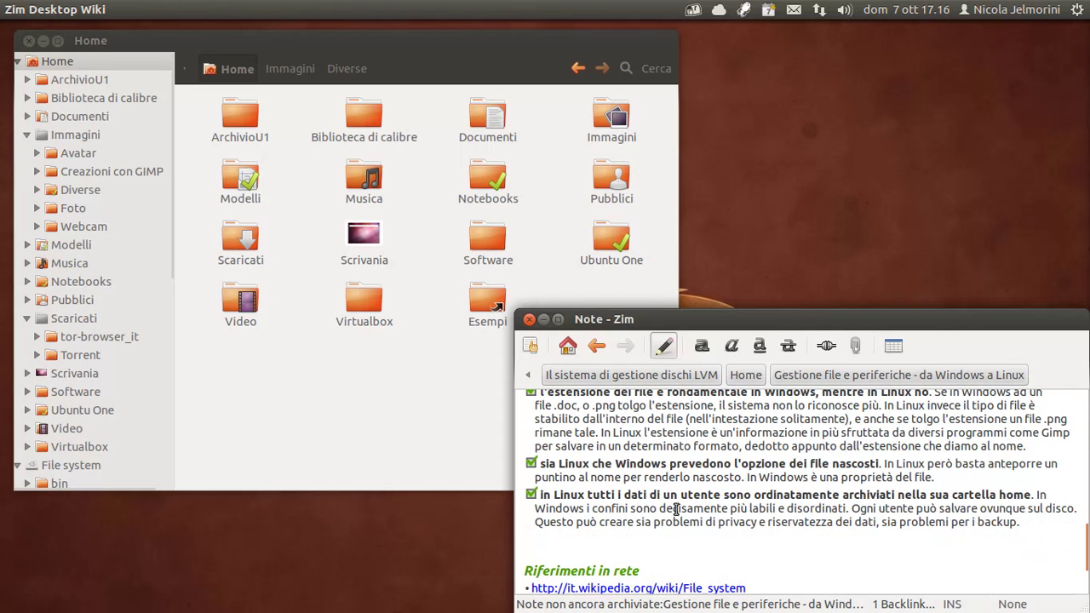
- Highlight "più evidenti a livello utente" in the heading of the differences section and clear the selection
scroll(676, 509, "up", 12)
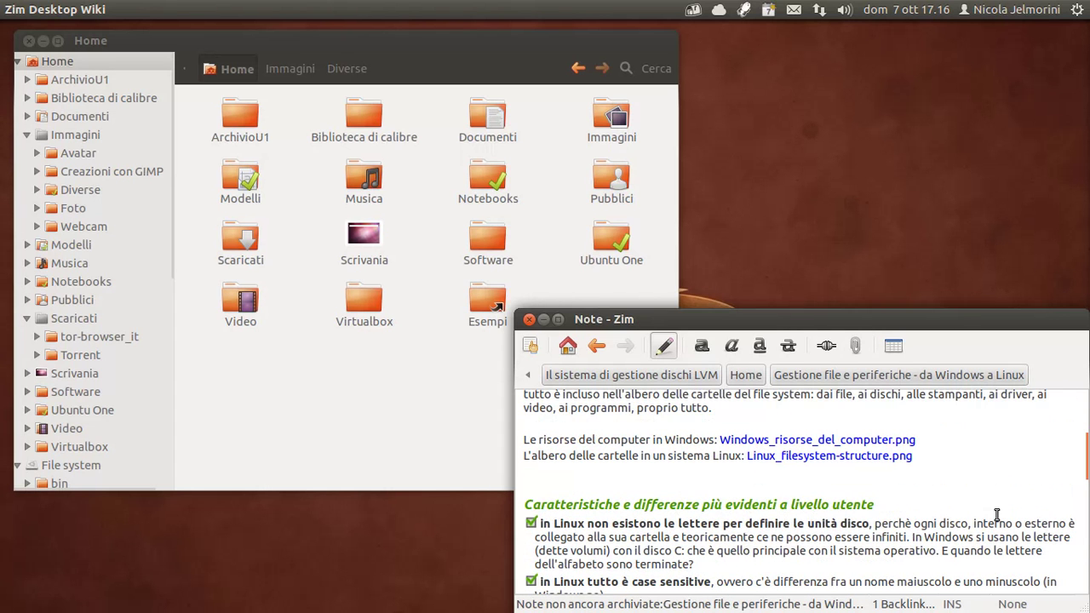
left_click_drag(900, 504, 697, 504)
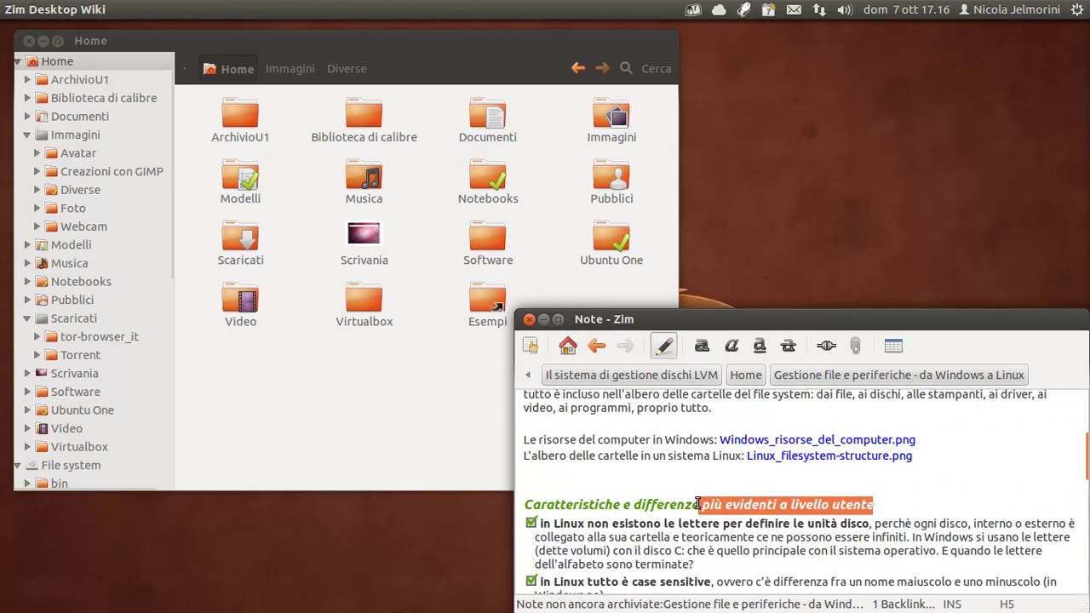
scroll(696, 504, "down", 2)
left_click(766, 440)
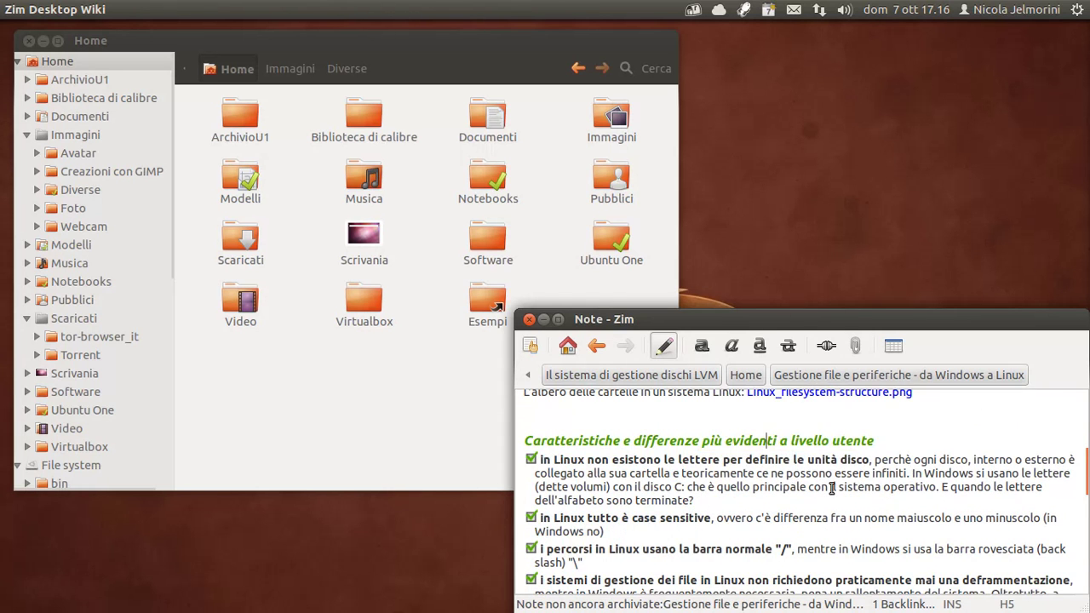
- Review the ticked differences in the note down to the "Riferimenti in rete" section
scroll(832, 488, "down", 5)
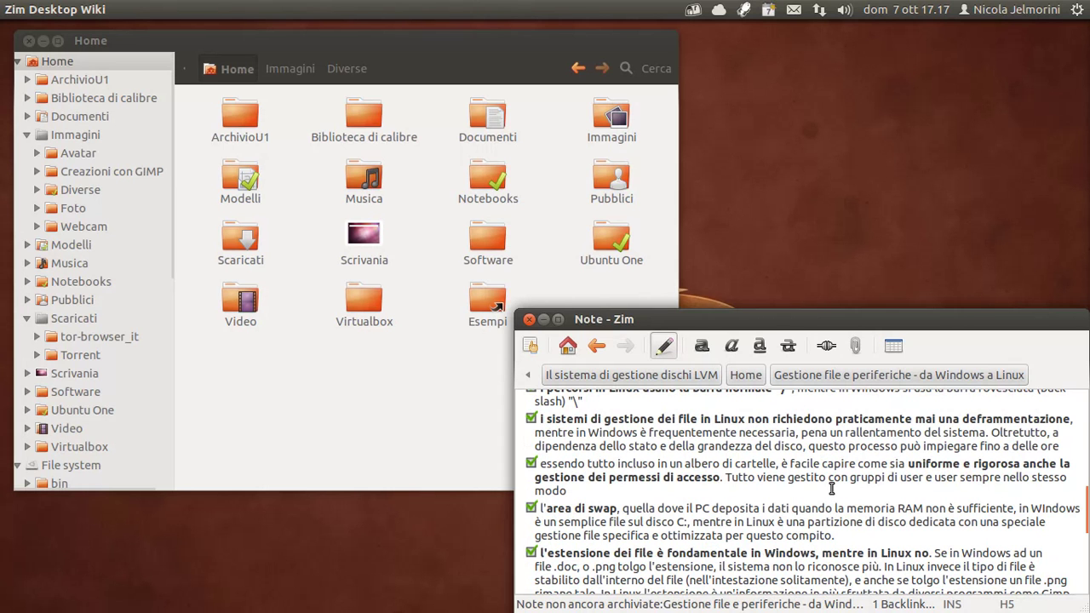
scroll(832, 488, "down", 2)
scroll(826, 490, "down", 2)
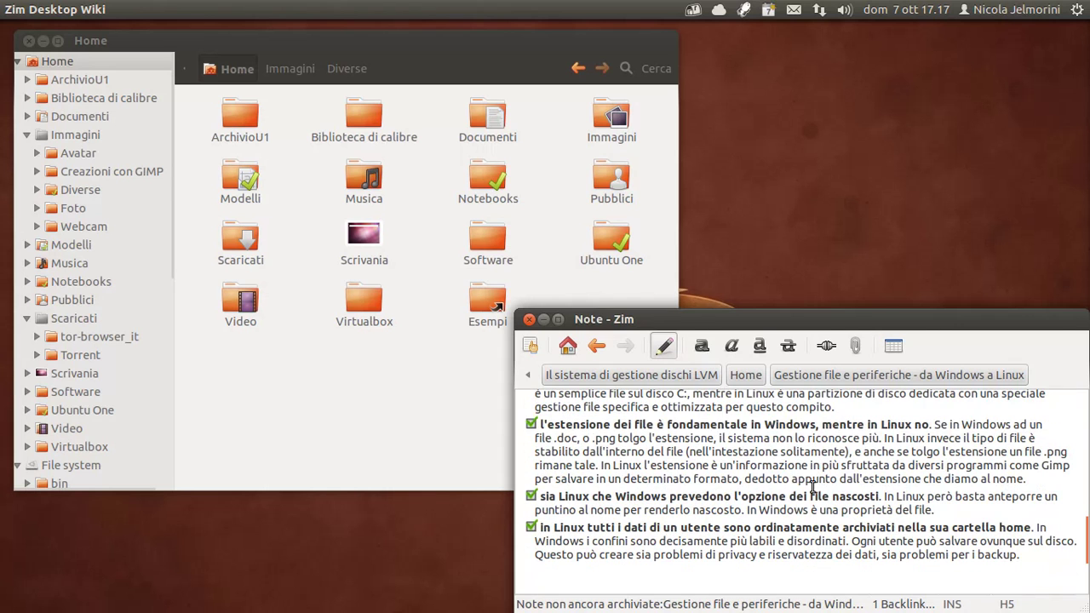
scroll(770, 508, "down", 2)
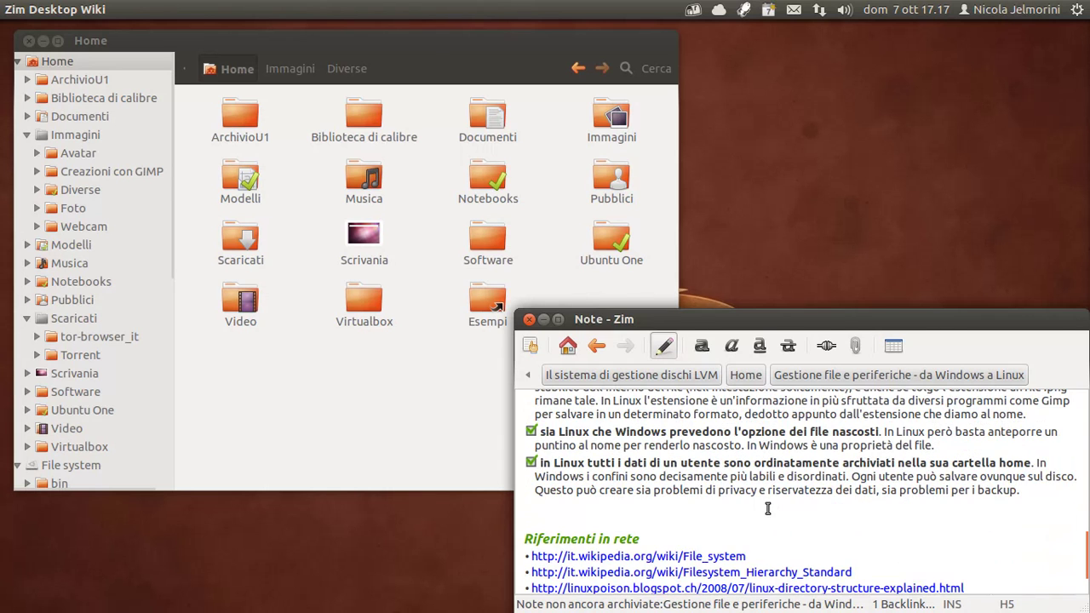
- Highlight the whole list of web links under "Riferimenti in rete" at the end of the note and clear the selection
left_click(622, 511)
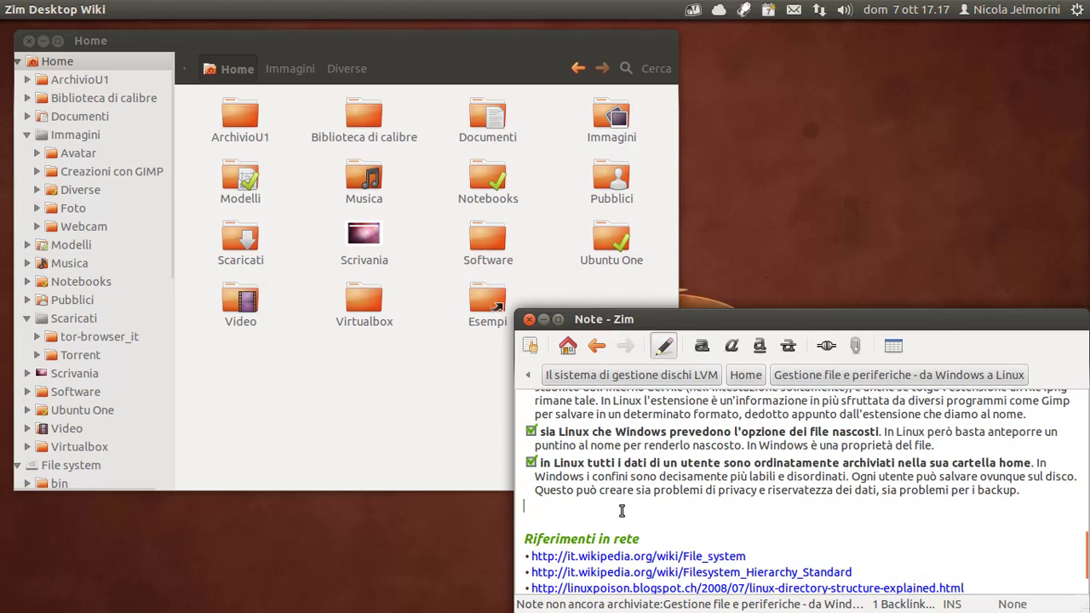
left_click(535, 502)
scroll(640, 498, "down", 2)
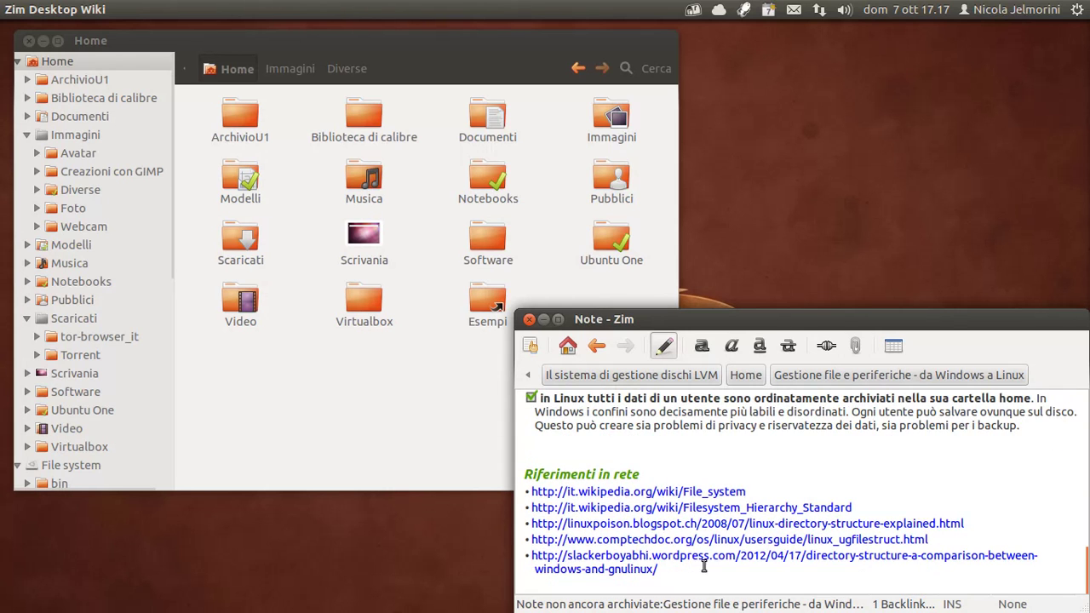
left_click_drag(699, 571, 625, 567)
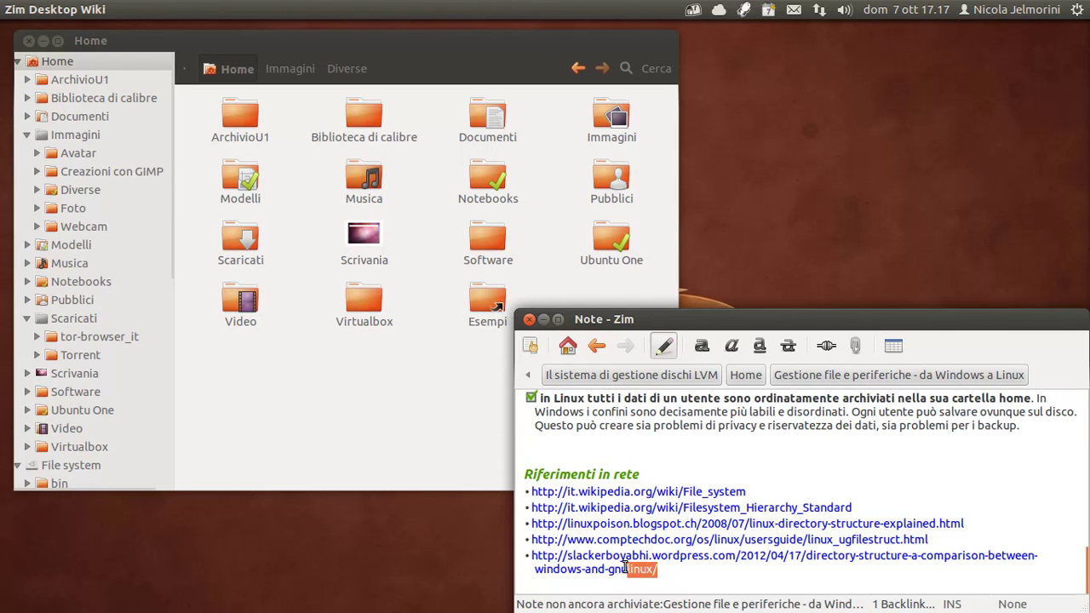
left_click(723, 569)
left_click_drag(656, 569, 523, 490)
left_click(739, 473)
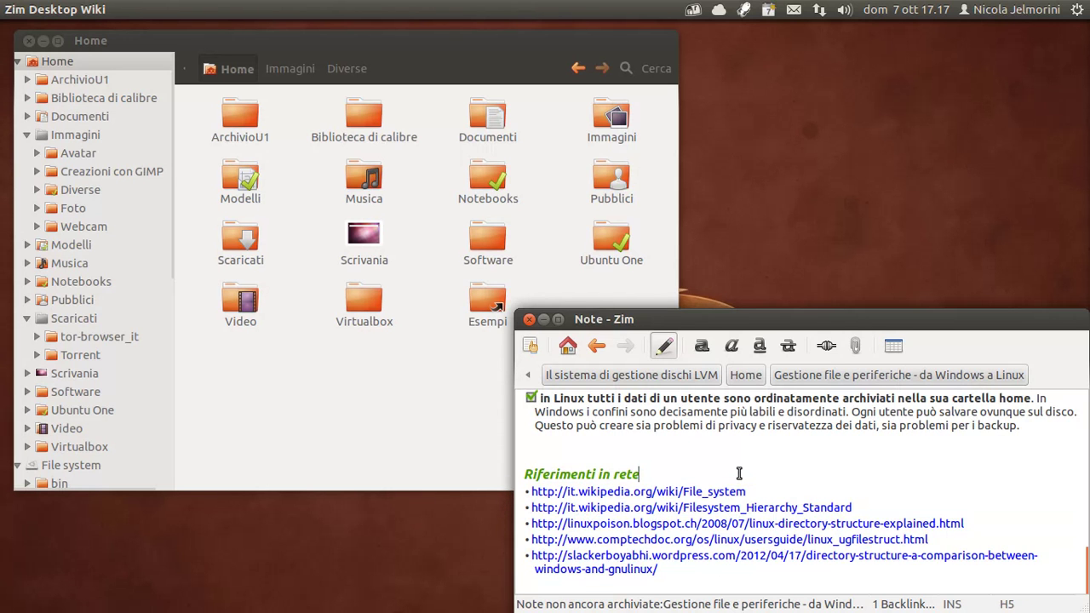
- Return to the beginning of the note and place the text cursor before "Un aspetto che si differenzia"
scroll(739, 474, "up", 15)
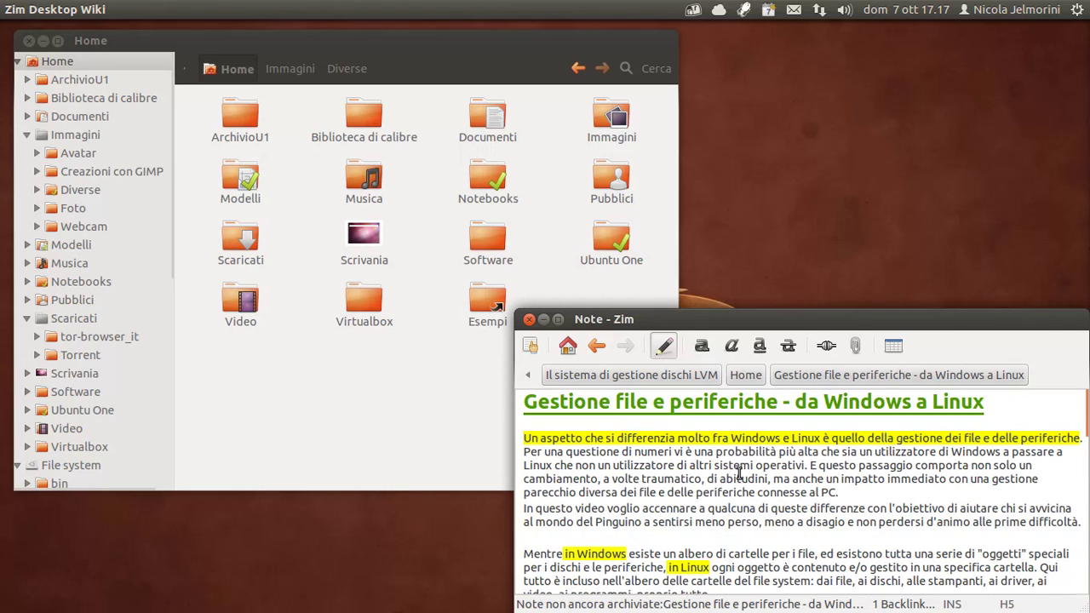
left_click(525, 438)
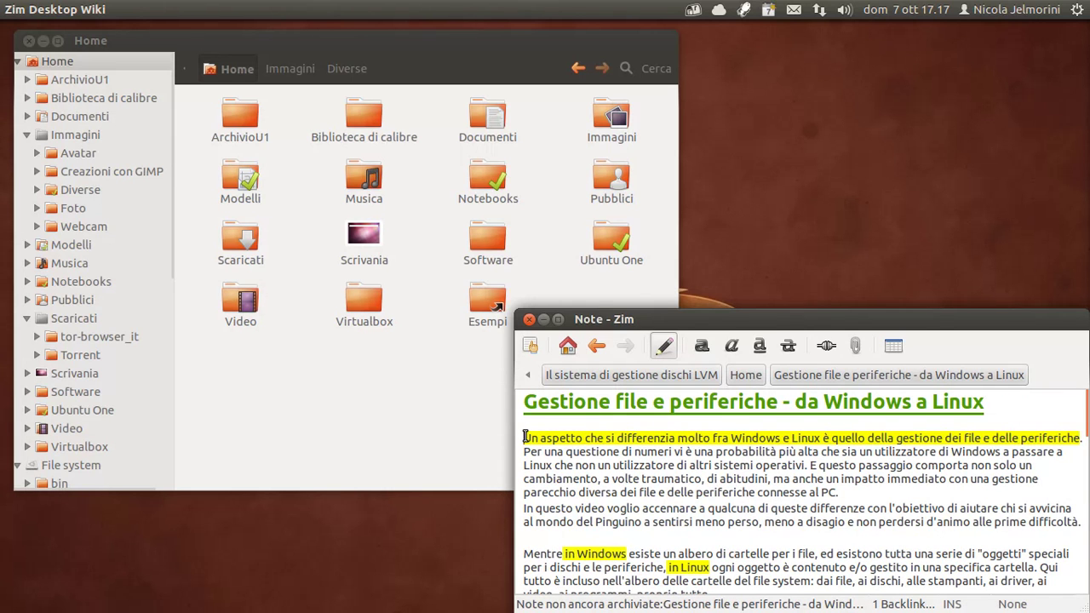